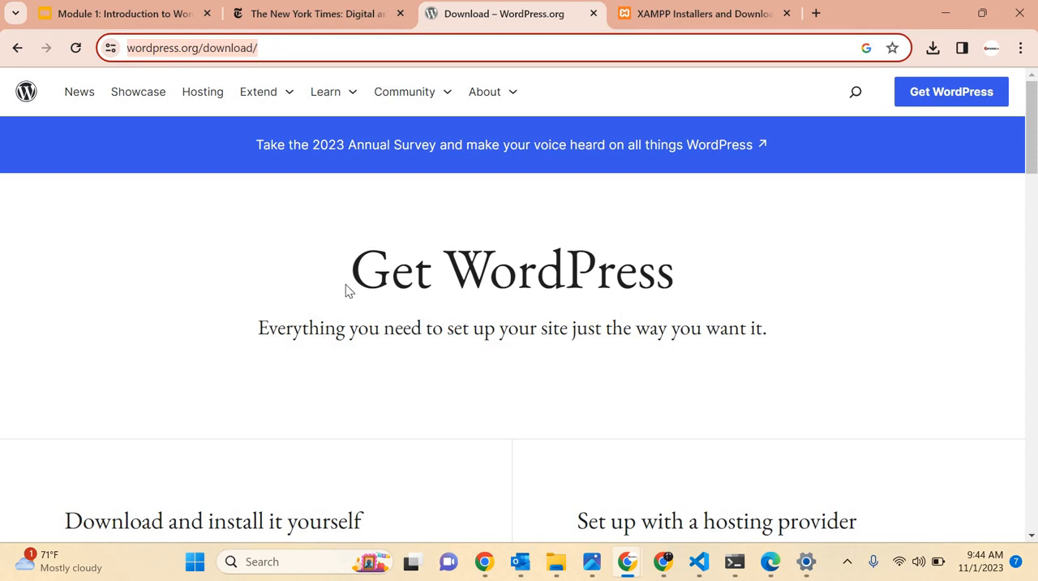
# Start downloading WordPress 6.3.2 from the Get WordPress page and cancel the transfer.
pyautogui.scroll(-3, 347, 290)
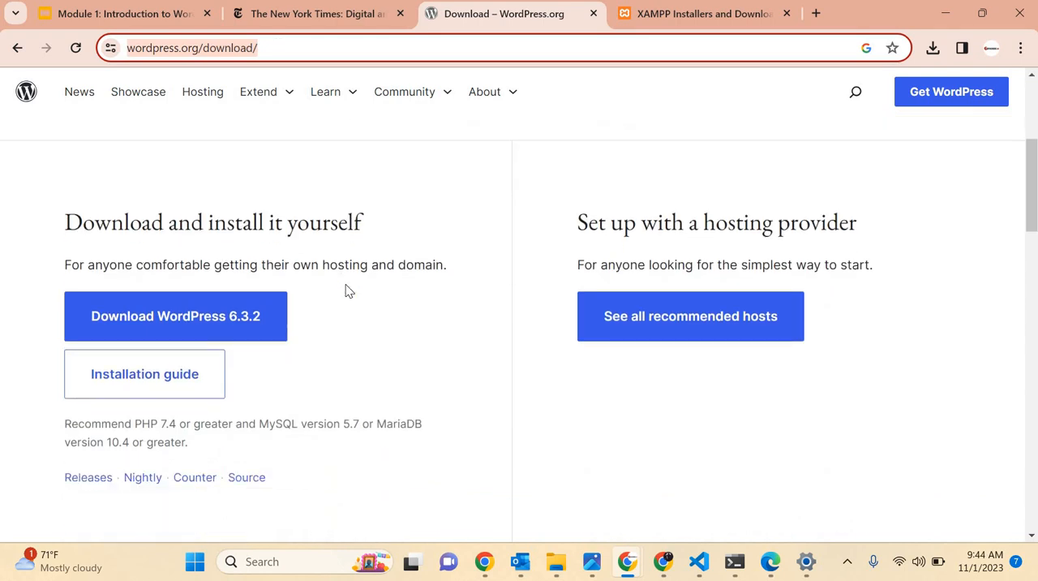
pyautogui.scroll(1, 183, 251)
pyautogui.scroll(-2, 182, 252)
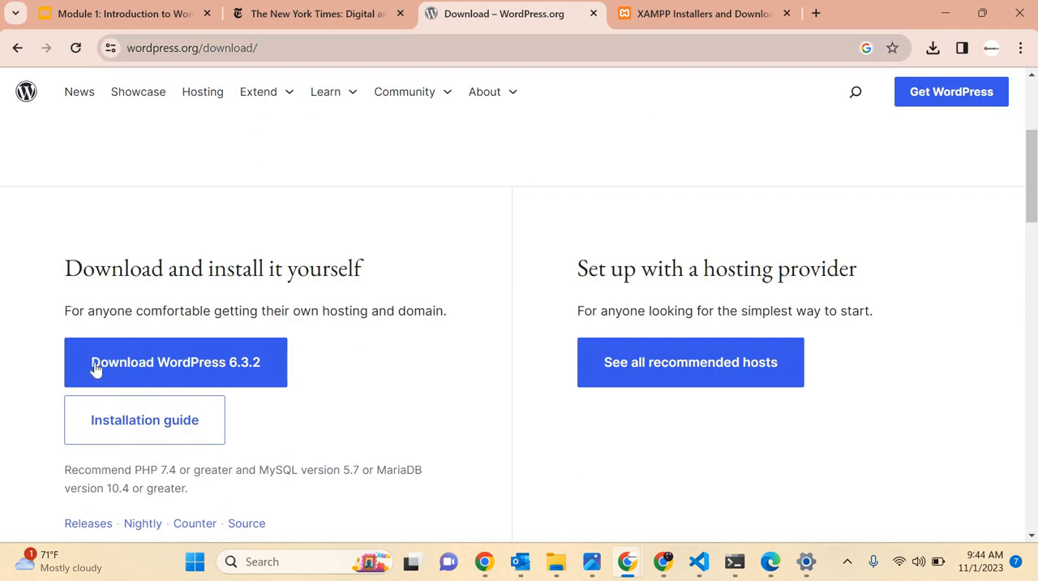
pyautogui.click(177, 377)
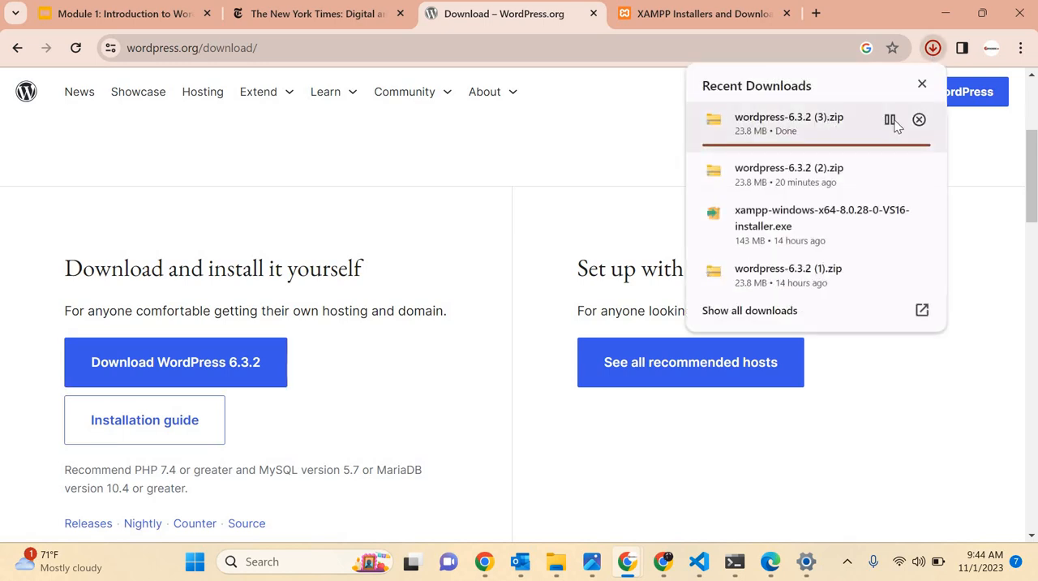
pyautogui.click(891, 121)
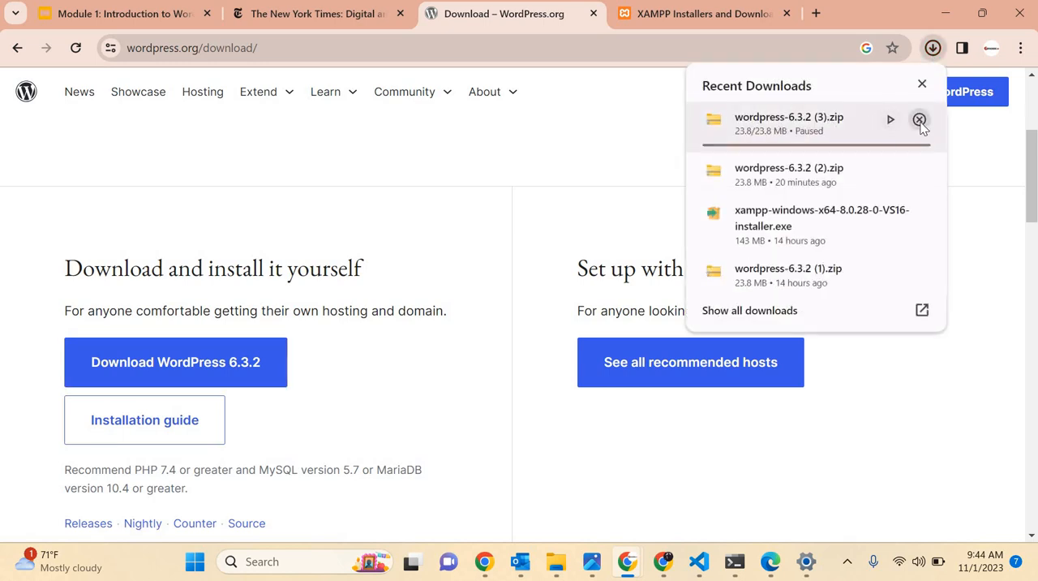
pyautogui.click(919, 120)
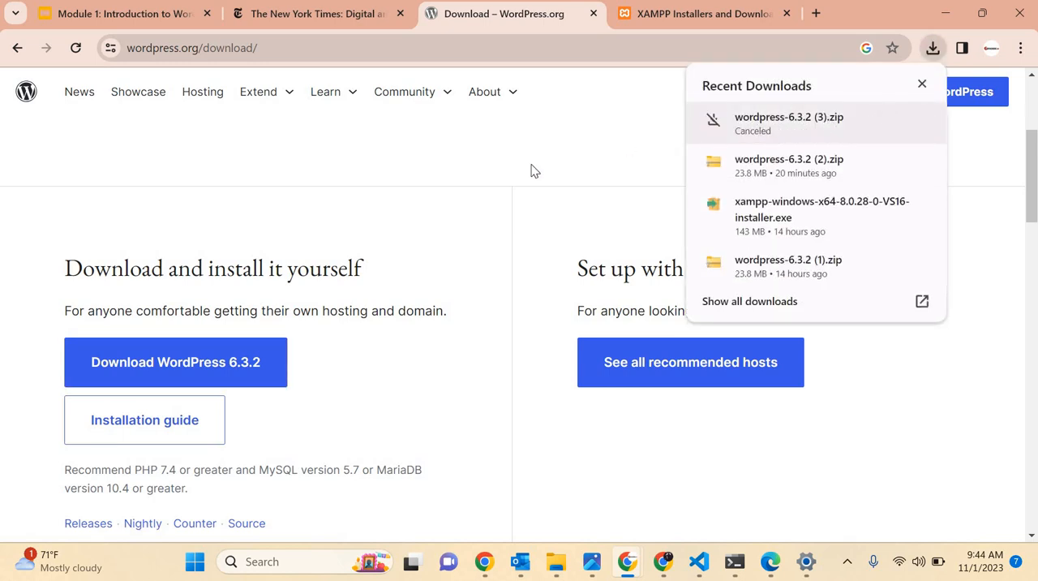
# Start downloading XAMPP for Windows 8.2.4 from the Apache Friends site.
pyautogui.click(675, 11)
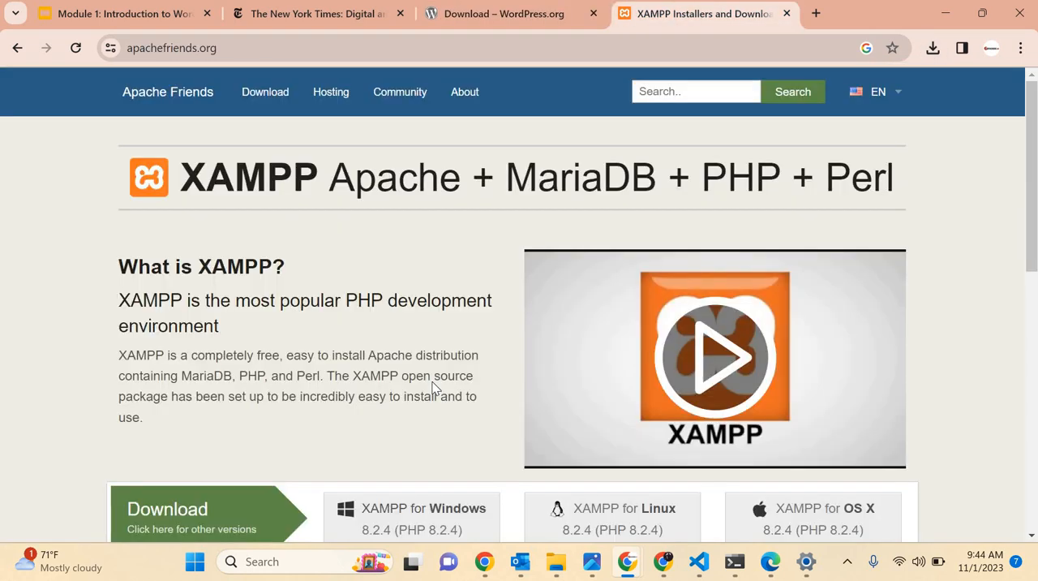
pyautogui.scroll(-1, 433, 388)
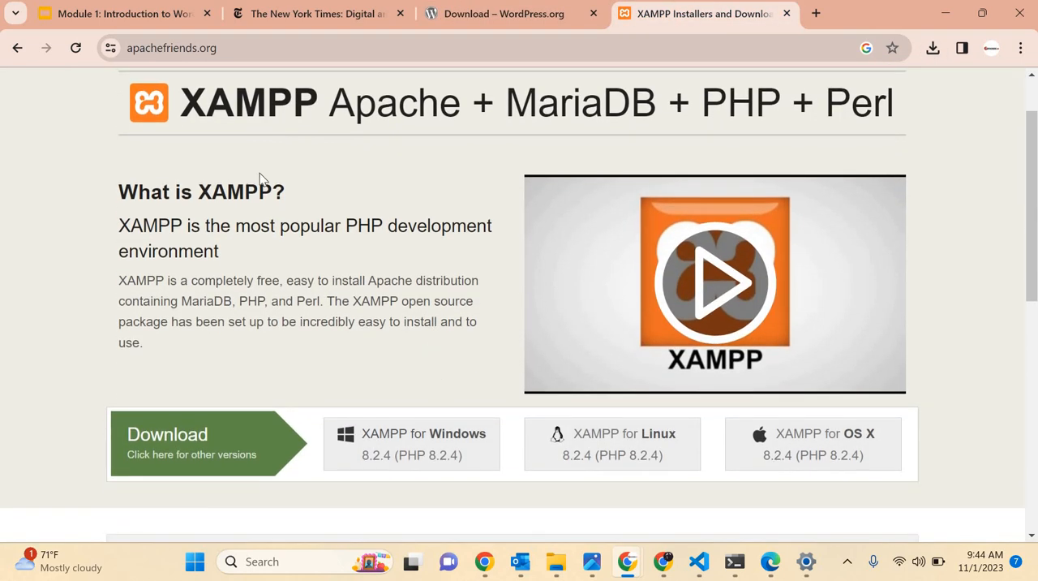
pyautogui.scroll(1, 259, 179)
pyautogui.click(154, 49)
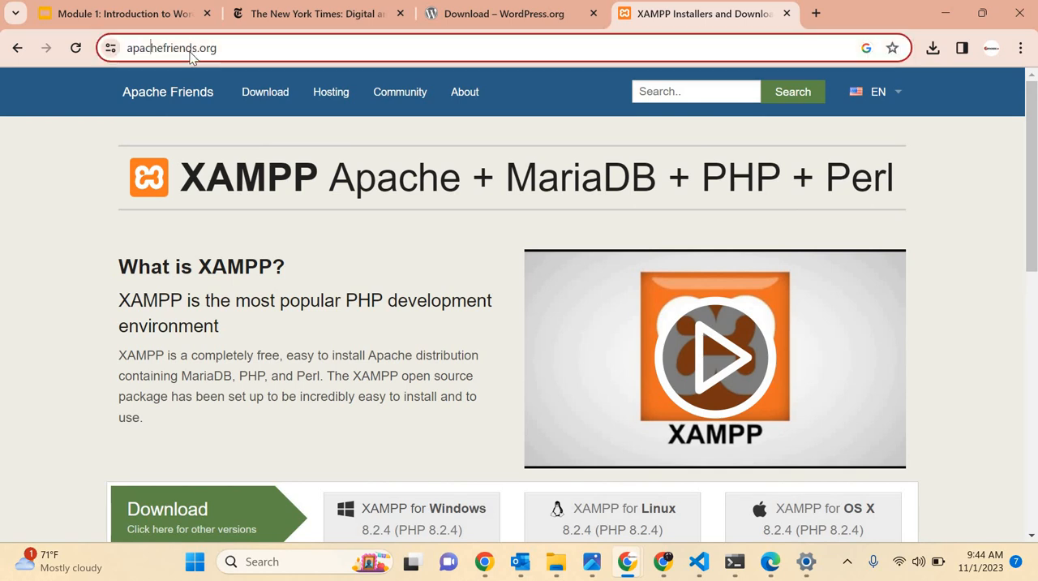
pyautogui.scroll(-3, 339, 320)
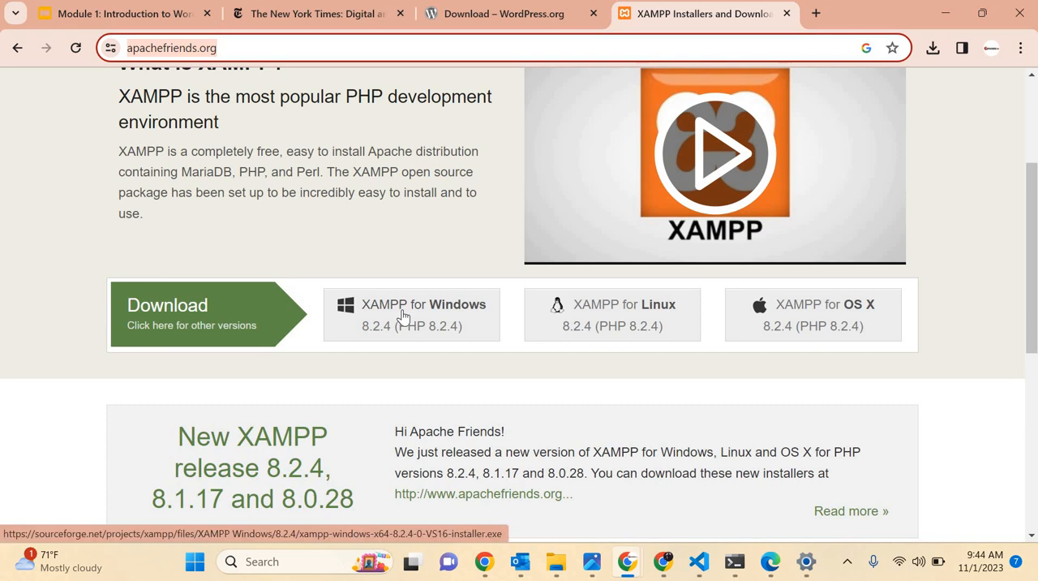
pyautogui.click(402, 310)
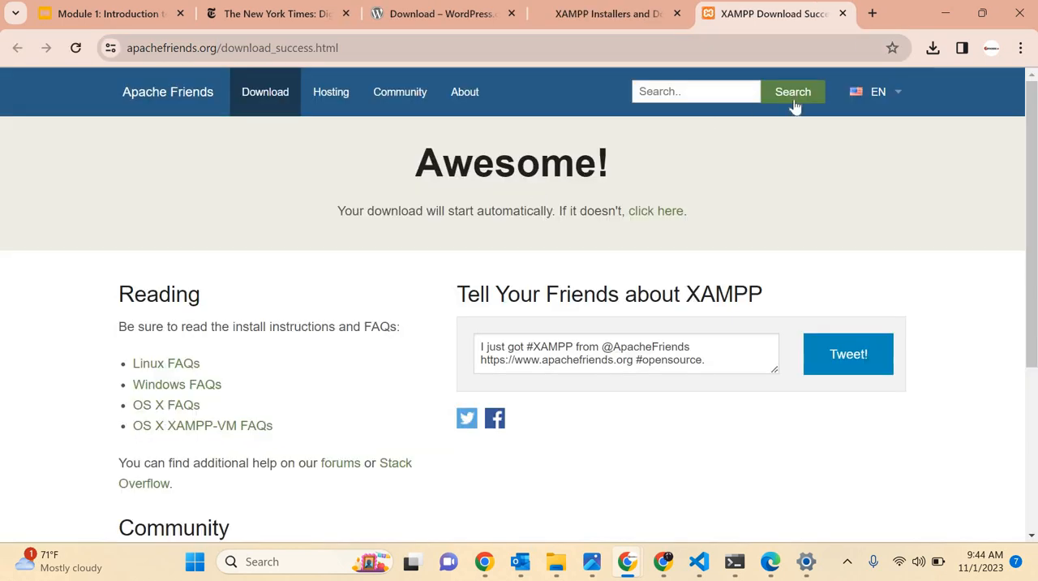
# Check the XAMPP installer's progress in the recent downloads and on its SourceForge page.
pyautogui.click(933, 51)
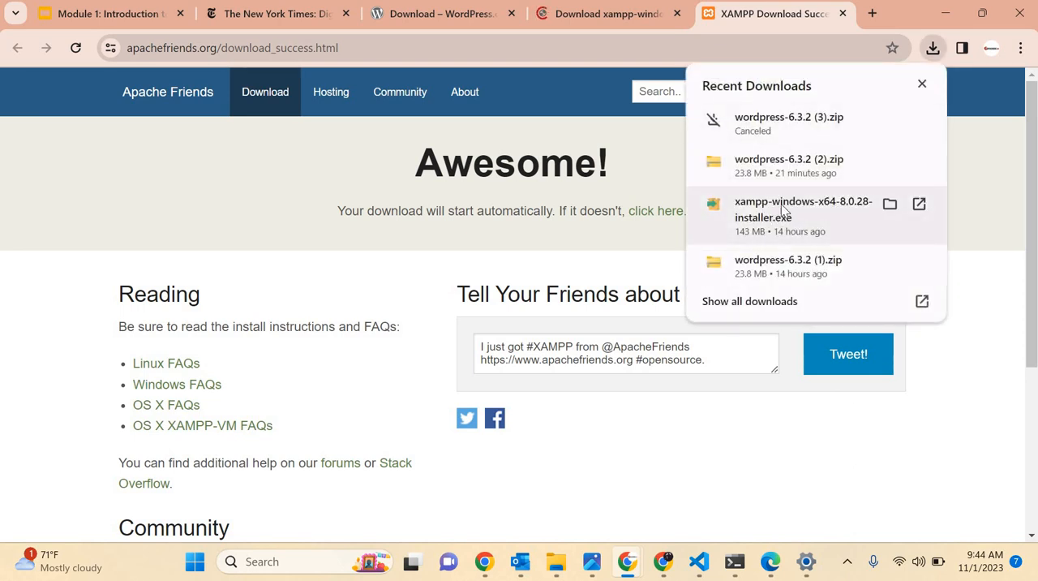
pyautogui.click(635, 19)
pyautogui.scroll(-3, 496, 329)
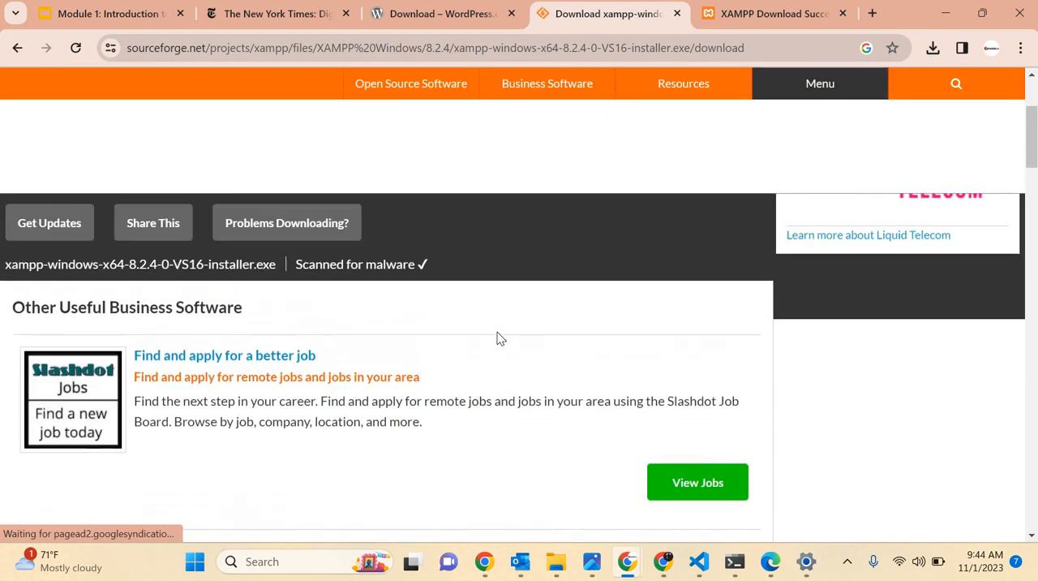
pyautogui.scroll(3, 497, 332)
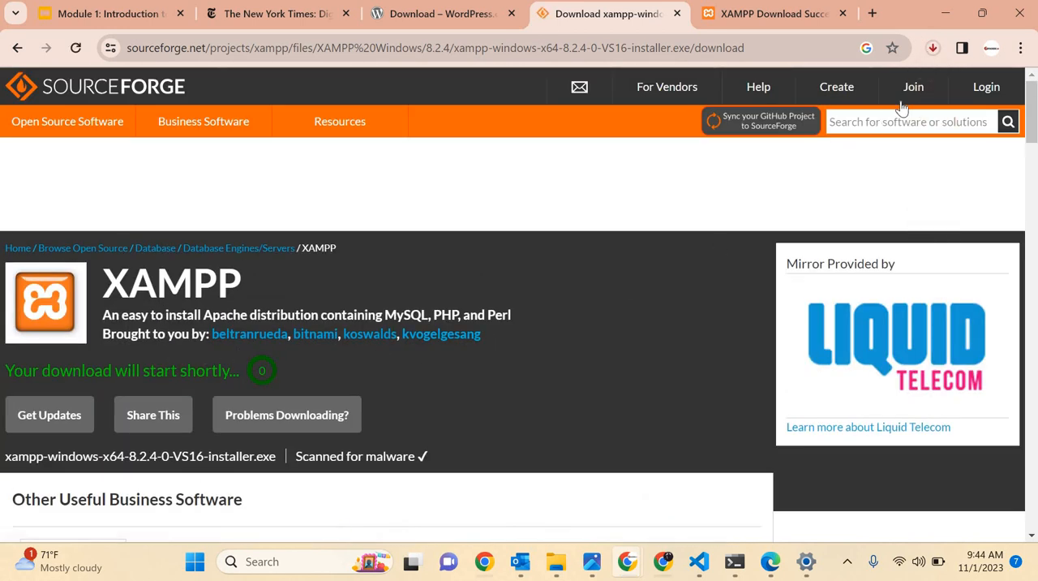
pyautogui.click(933, 49)
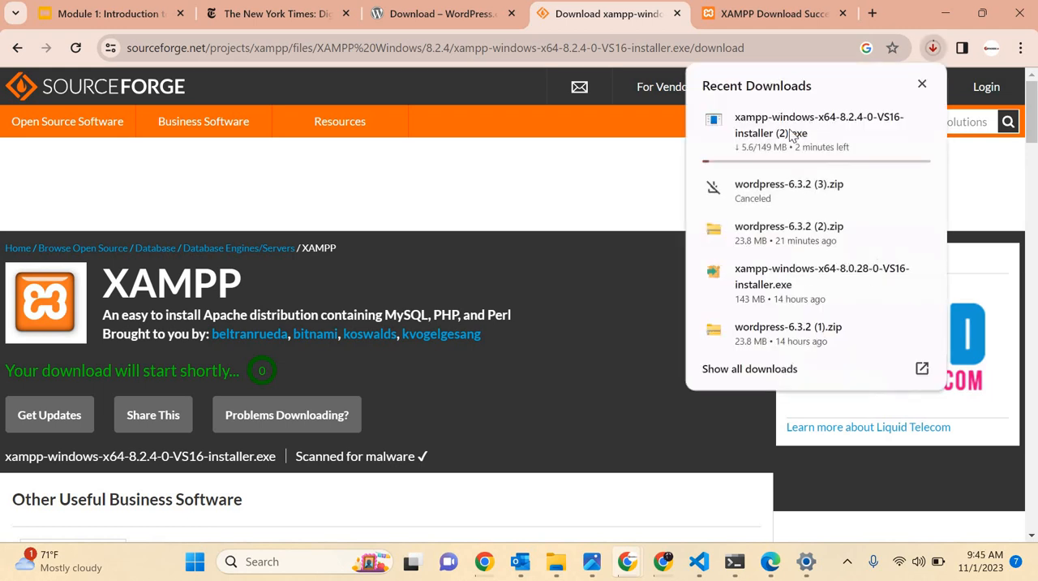
pyautogui.click(433, 18)
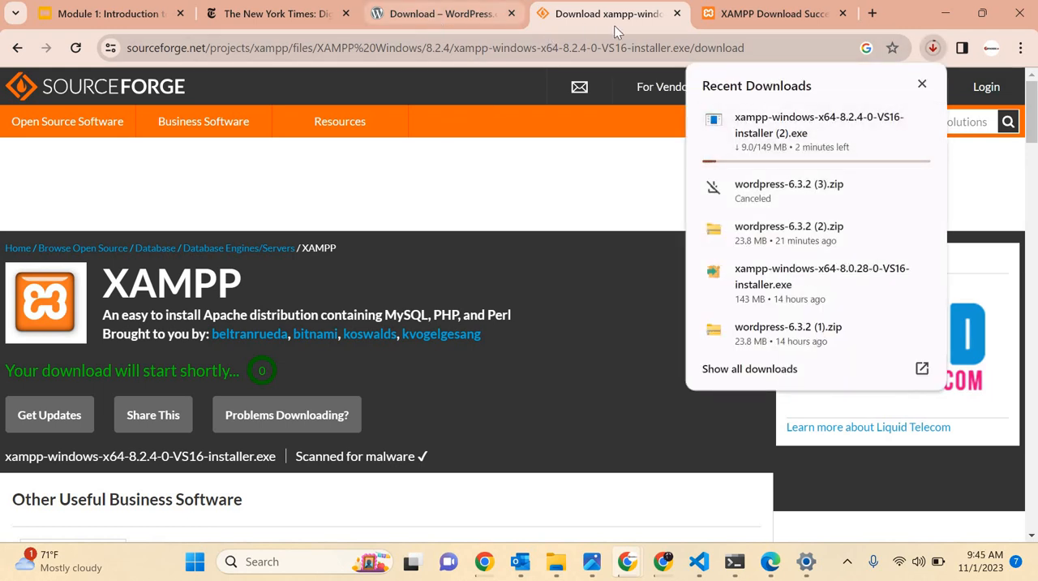
pyautogui.click(626, 24)
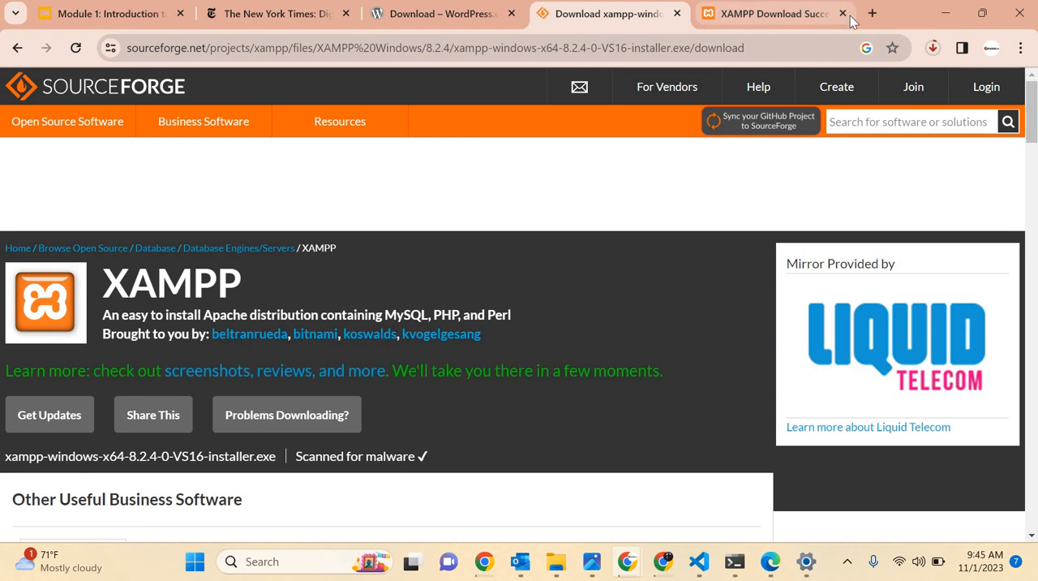
# Close the XAMPP success page and the SourceForge page, and minimize the browser.
pyautogui.click(842, 14)
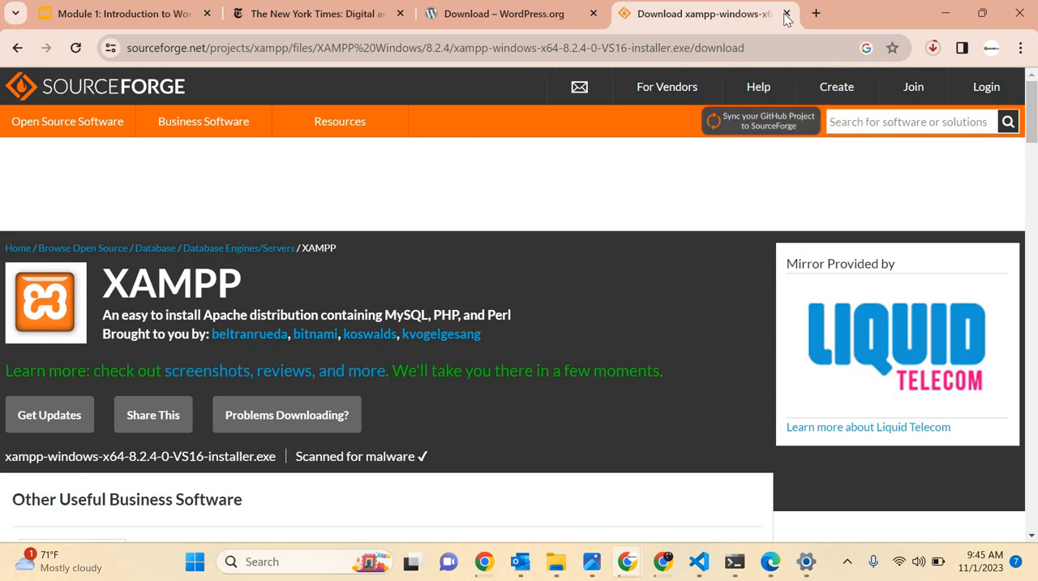
pyautogui.click(786, 14)
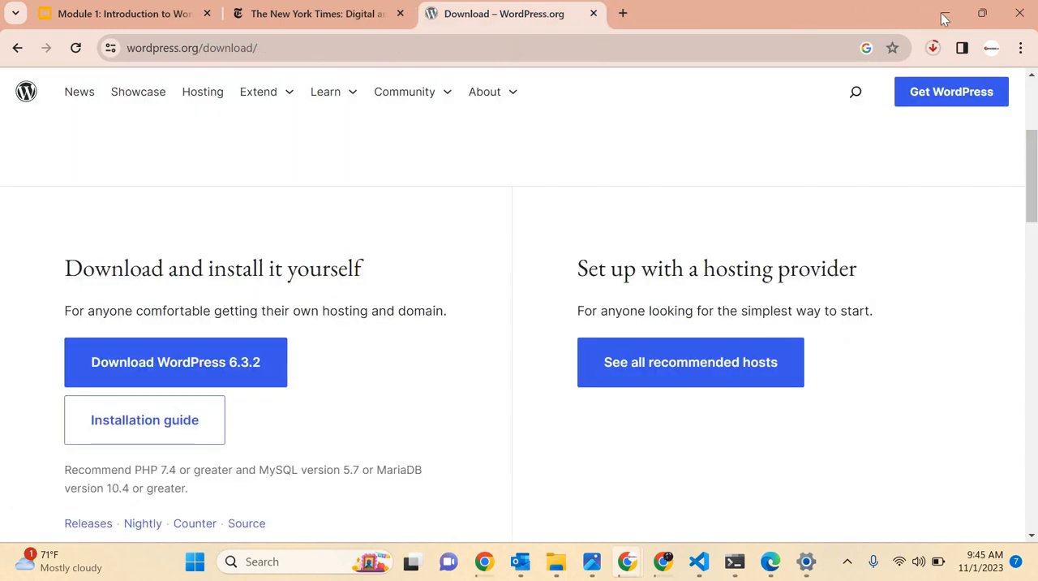
pyautogui.click(943, 14)
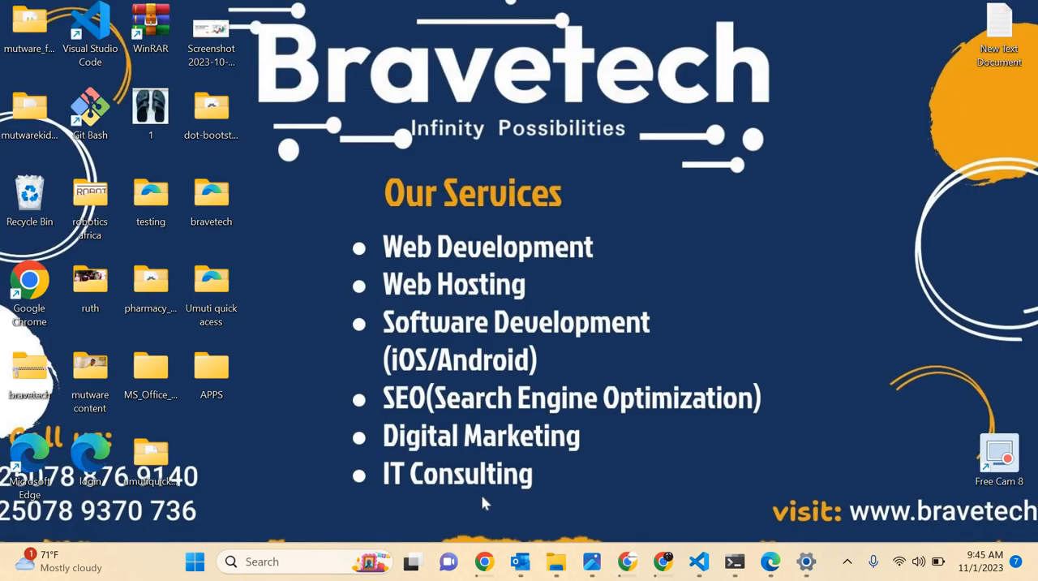
# Switch to the File Explorer window showing htdocs and open the Downloads folder.
pyautogui.moveTo(554, 561)
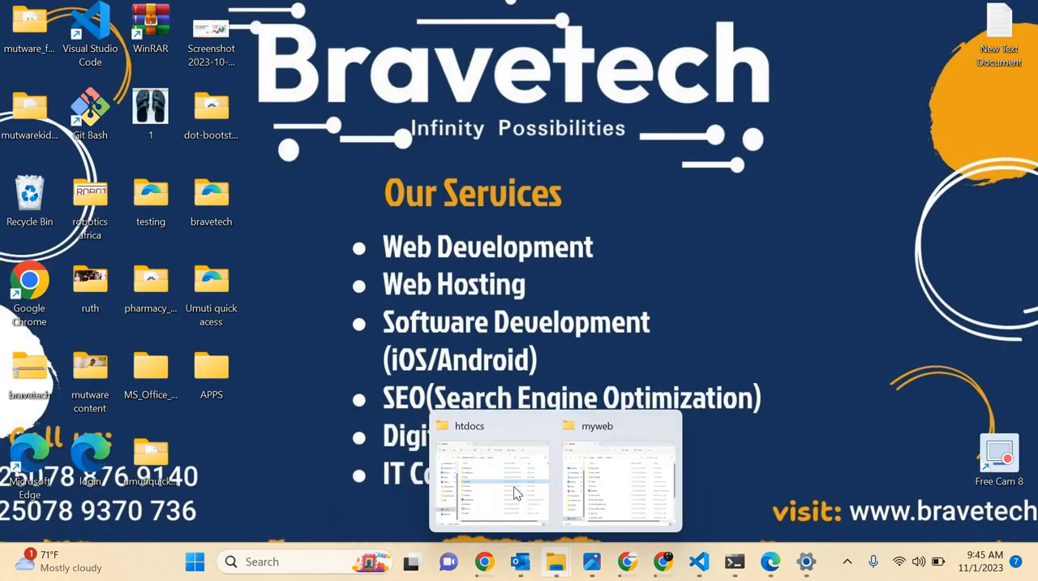
pyautogui.moveTo(512, 492)
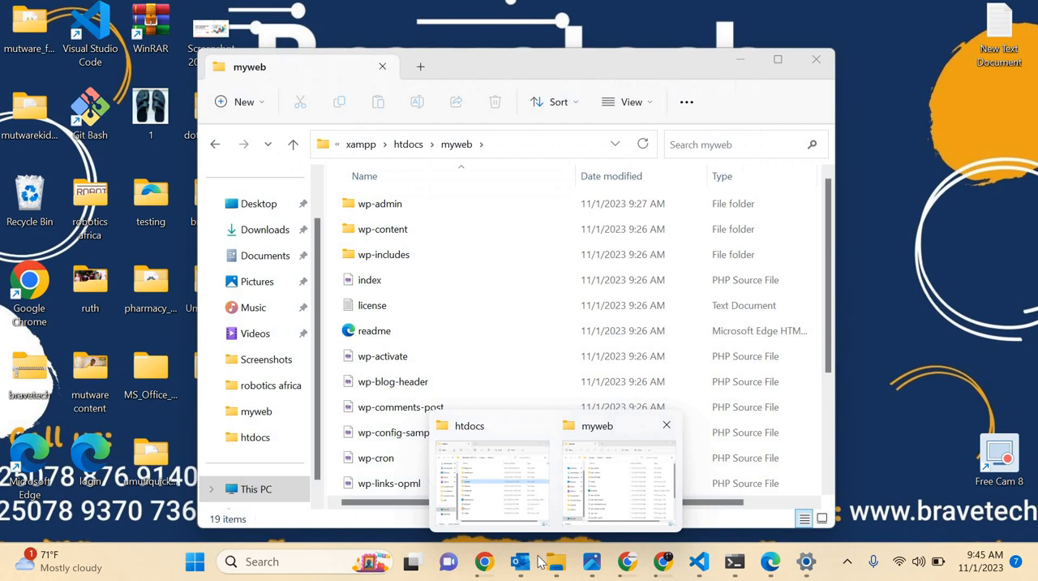
pyautogui.moveTo(494, 562)
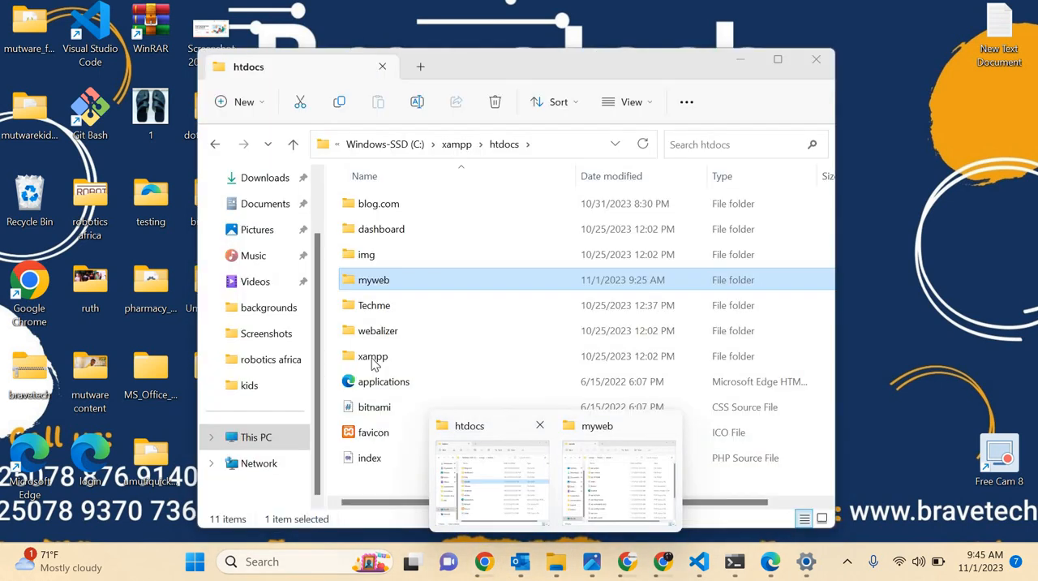
pyautogui.click(532, 498)
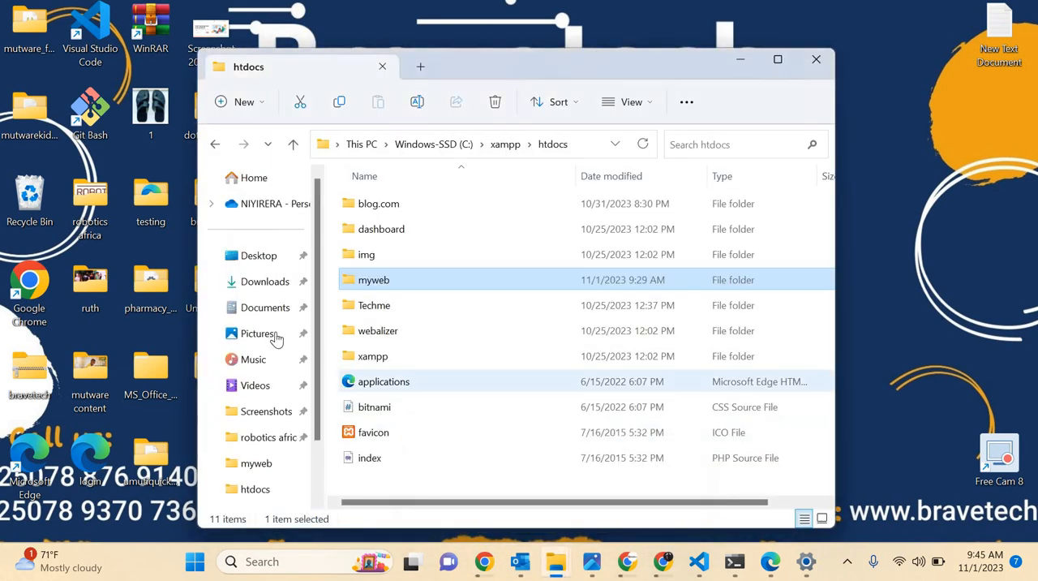
pyautogui.click(254, 284)
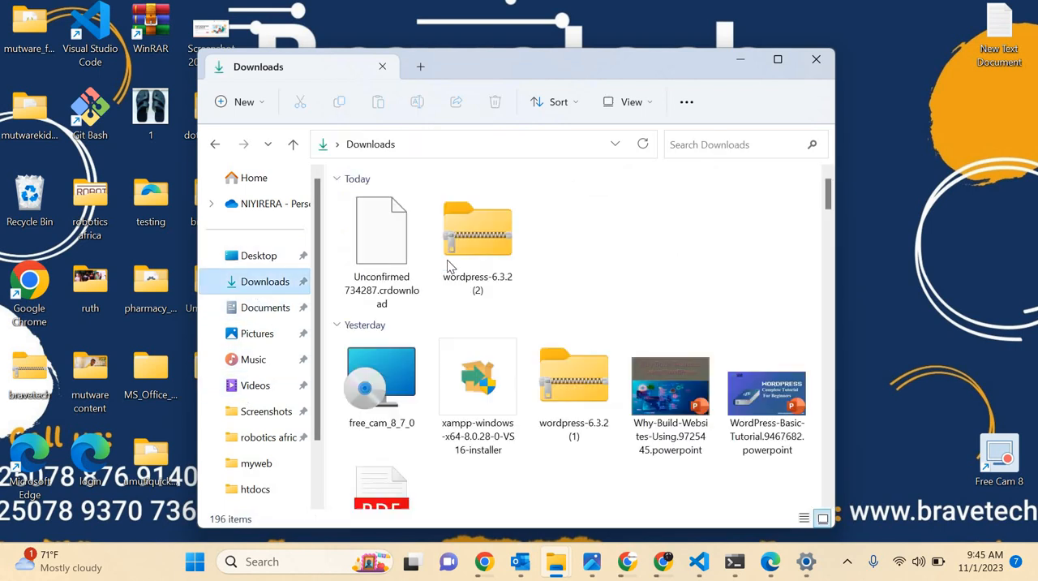
# Locate the XAMPP 8.0.28 installer in Downloads and examine the available ways to run it.
pyautogui.scroll(-1, 466, 316)
pyautogui.scroll(-1, 467, 316)
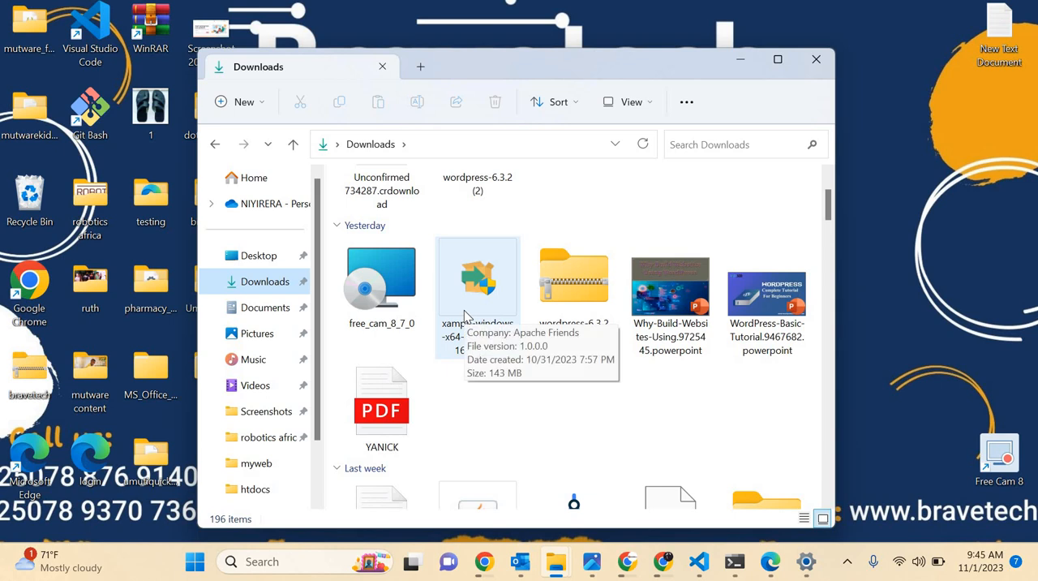
pyautogui.rightClick(465, 314)
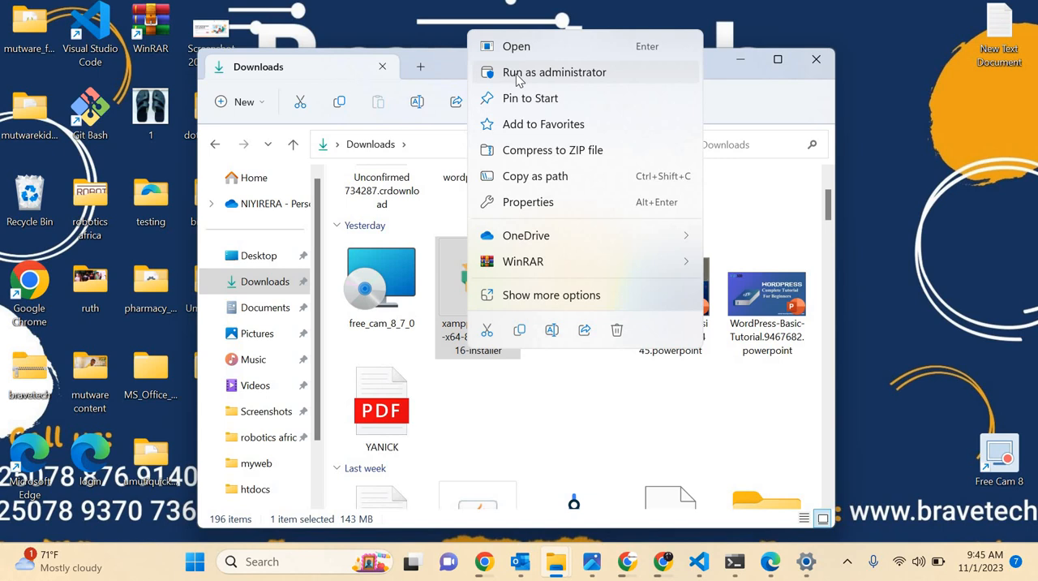
pyautogui.click(498, 421)
pyautogui.scroll(-2, 499, 421)
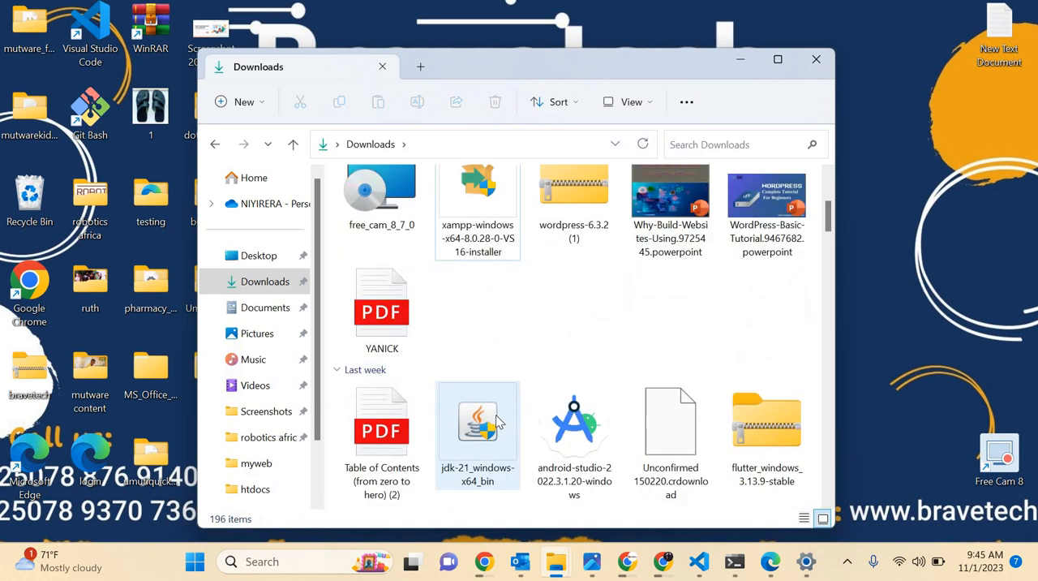
pyautogui.scroll(4, 499, 421)
pyautogui.scroll(-2, 499, 421)
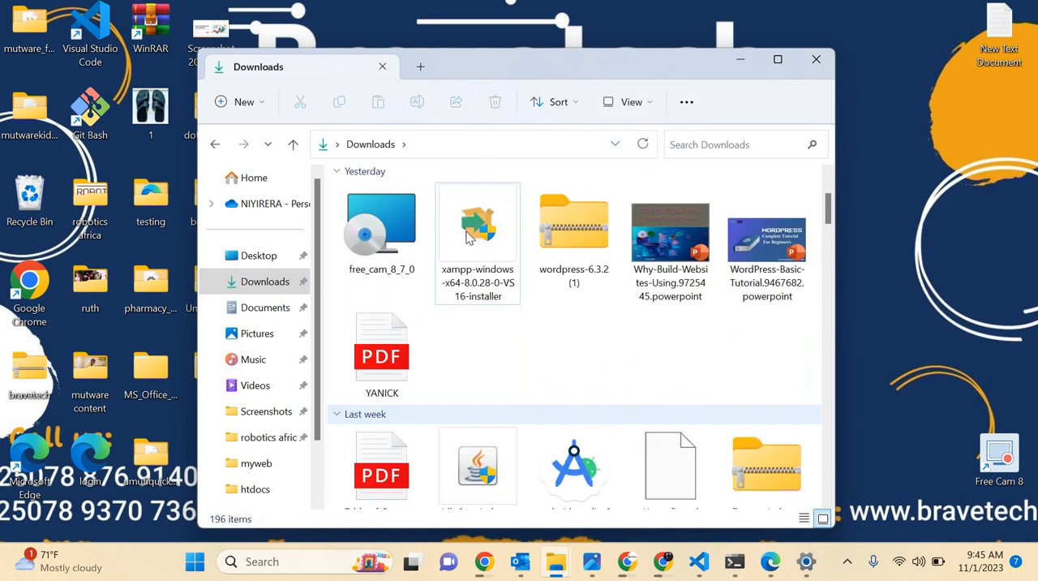
pyautogui.scroll(2, 486, 365)
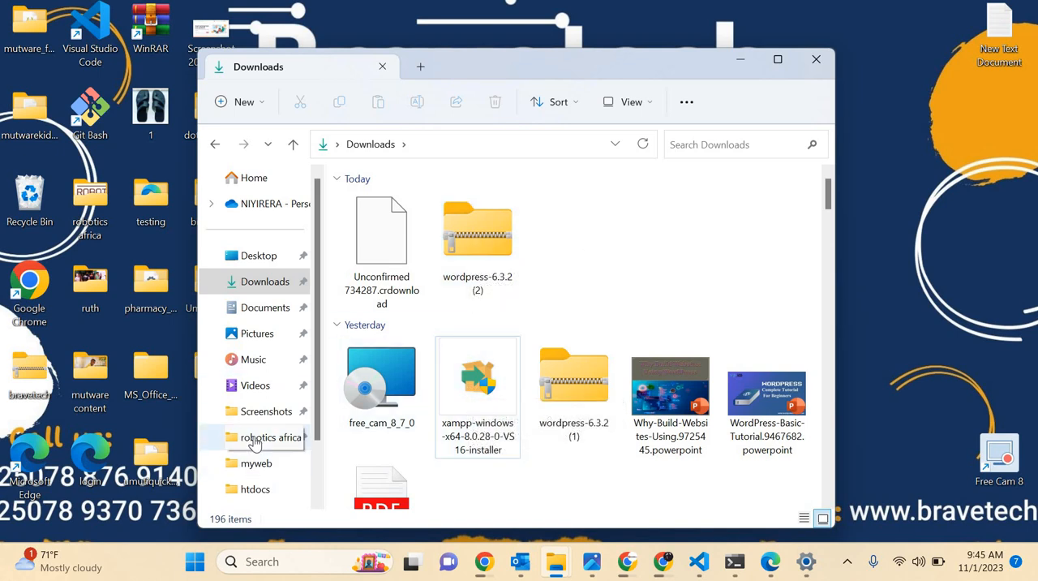
# Open the htdocs folder inside xampp on the Windows-SSD (C:) drive.
pyautogui.scroll(-2, 254, 441)
pyautogui.click(251, 489)
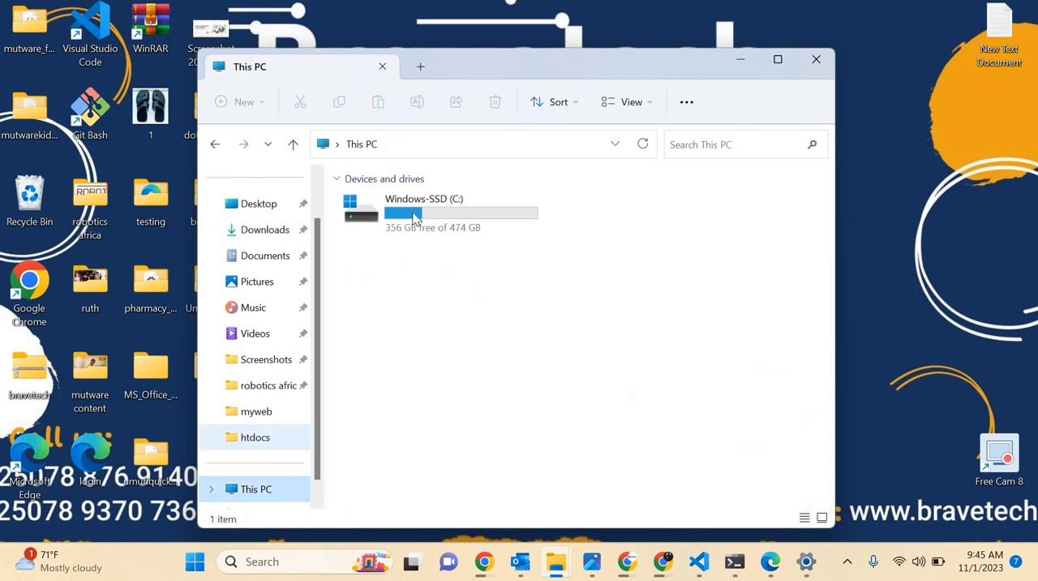
pyautogui.click(413, 217)
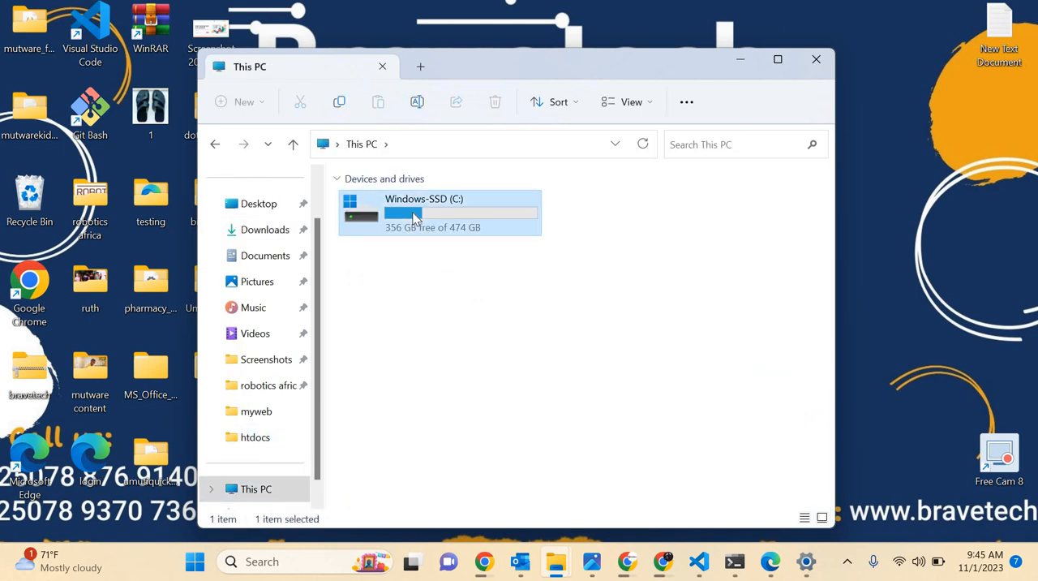
pyautogui.doubleClick(414, 218)
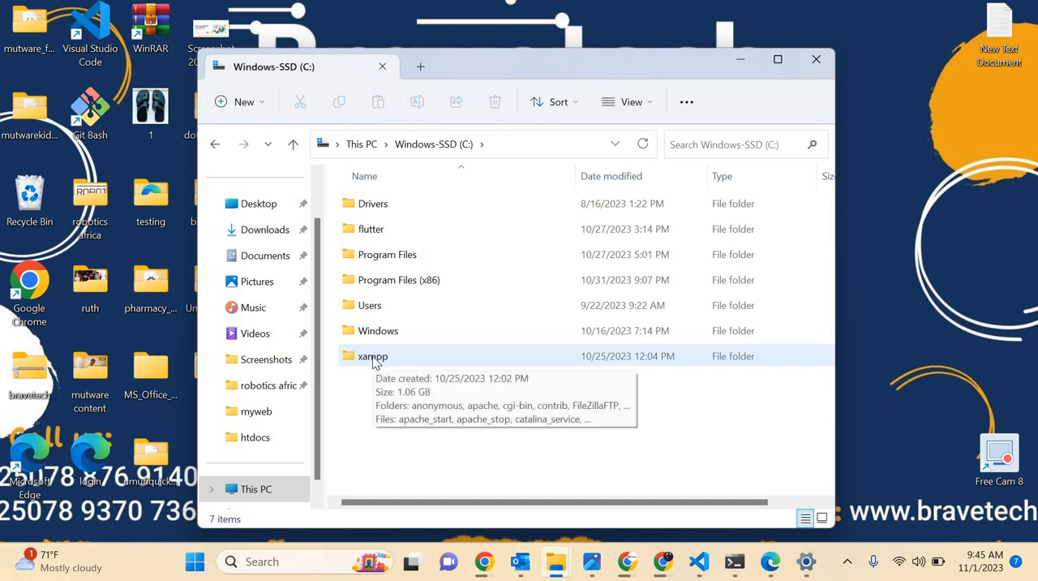
pyautogui.click(374, 356)
pyautogui.doubleClick(375, 362)
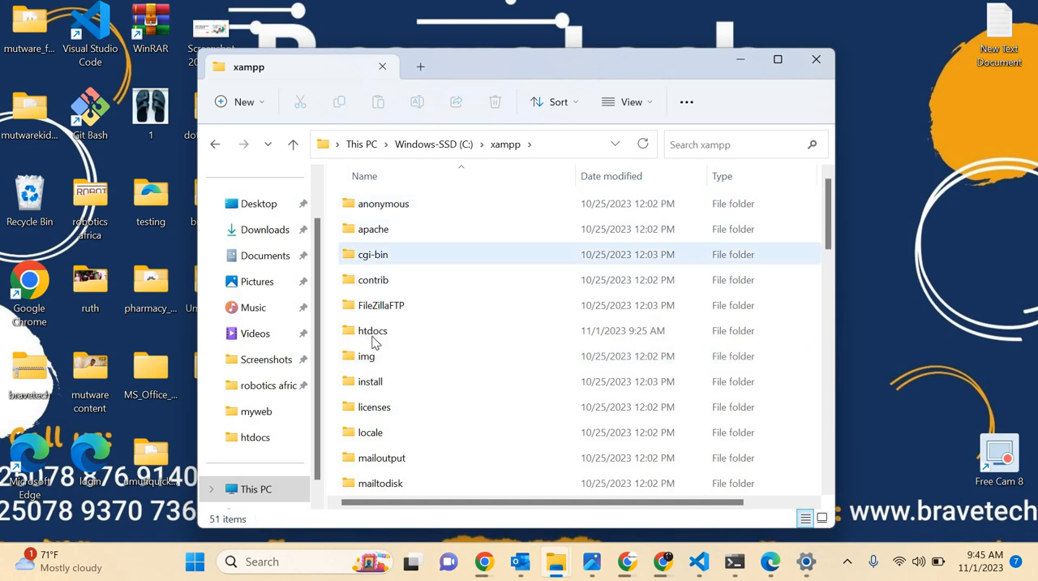
pyautogui.click(376, 343)
pyautogui.doubleClick(376, 342)
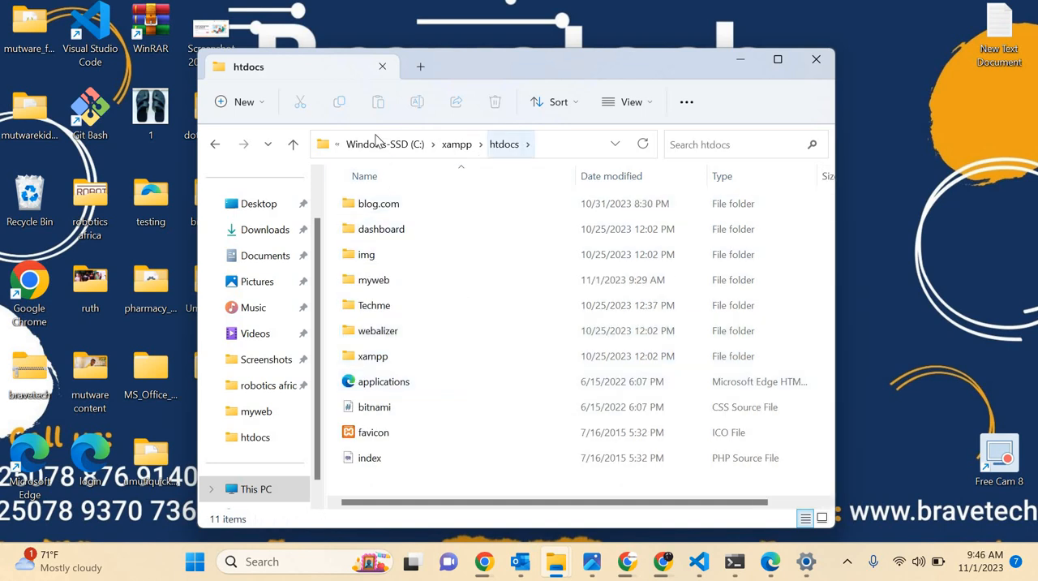
# Create a new folder named byikorere in htdocs.
pyautogui.click(232, 107)
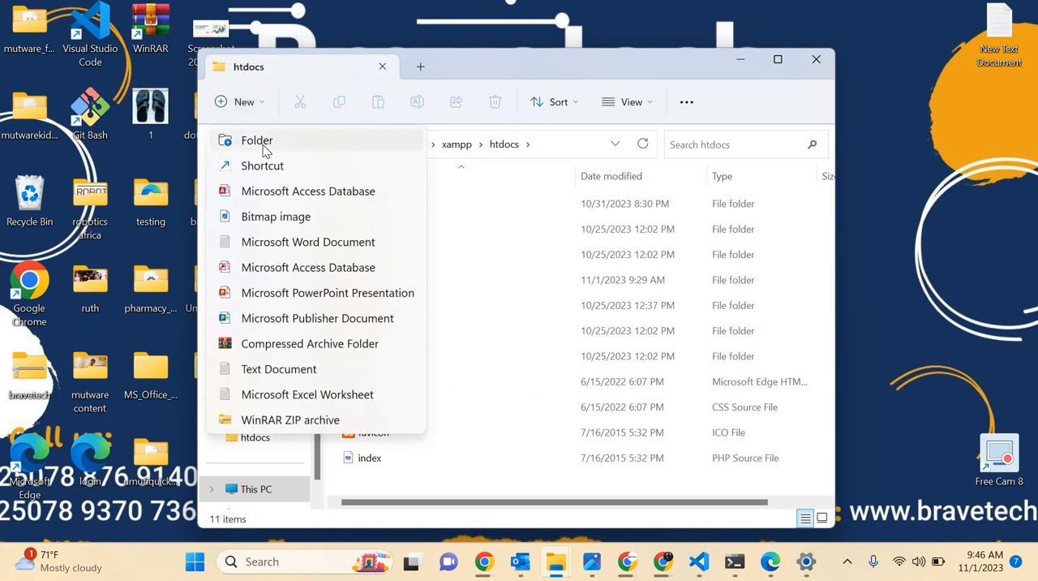
pyautogui.click(260, 143)
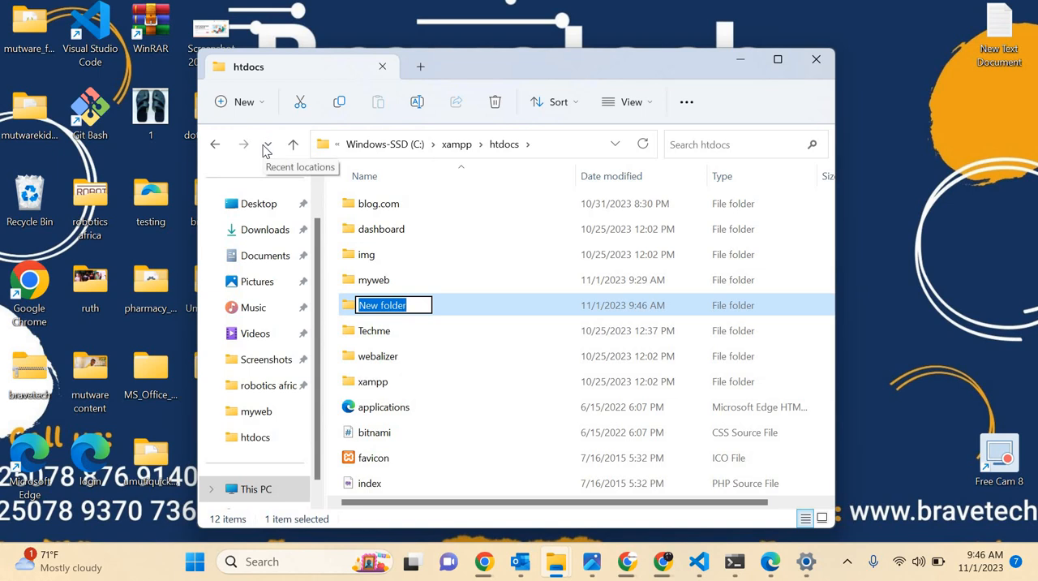
pyautogui.write('bravet')
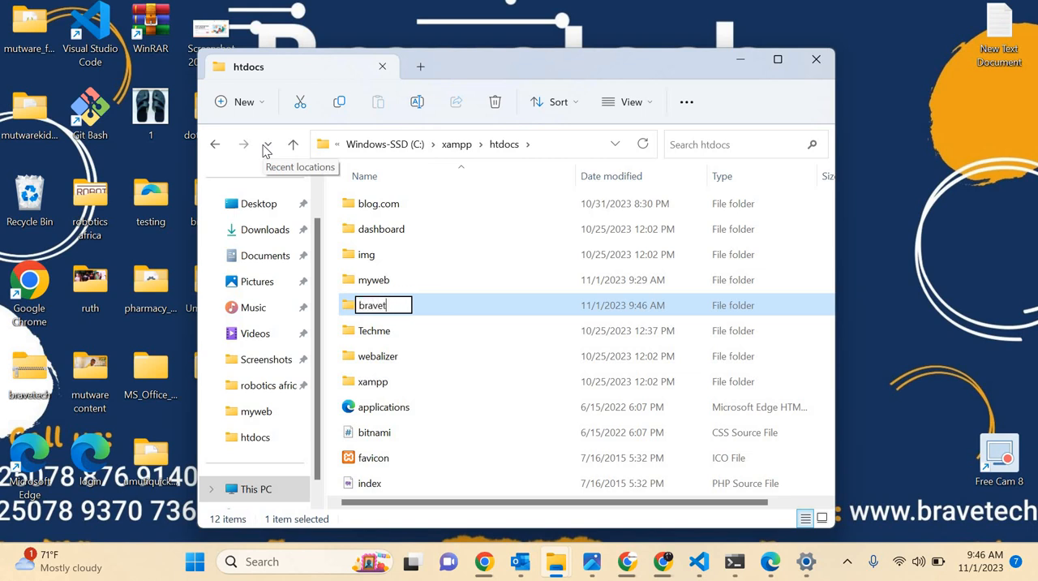
pyautogui.write('e')
pyautogui.press('BackSpace')
pyautogui.press('BackSpace')
pyautogui.press('BackSpace')
pyautogui.press('BackSpace')
pyautogui.press('BackSpace')
pyautogui.press('BackSpace')
pyautogui.press('BackSpace')
pyautogui.write('byikorere')
pyautogui.press('Return')
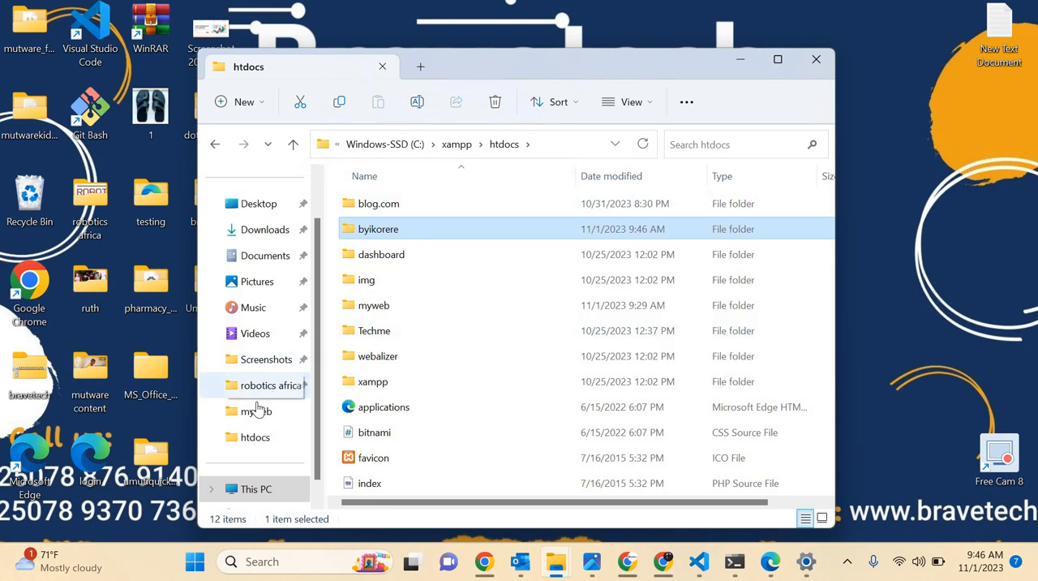
# Open the wordpress-6.3.2 (2) archive from the Downloads folder and enter its wordpress folder.
pyautogui.scroll(-2, 256, 411)
pyautogui.scroll(3, 261, 268)
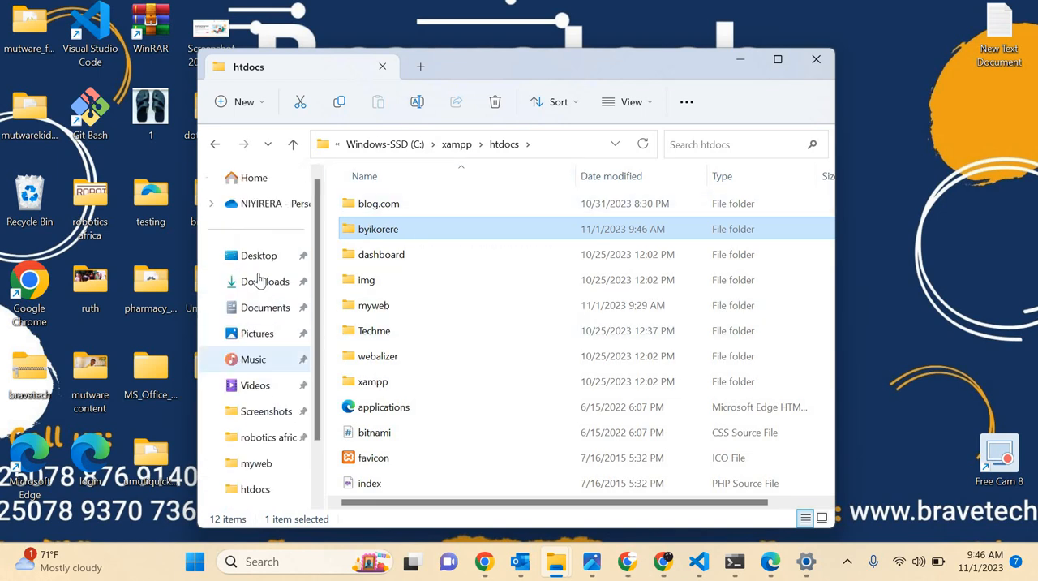
pyautogui.click(258, 282)
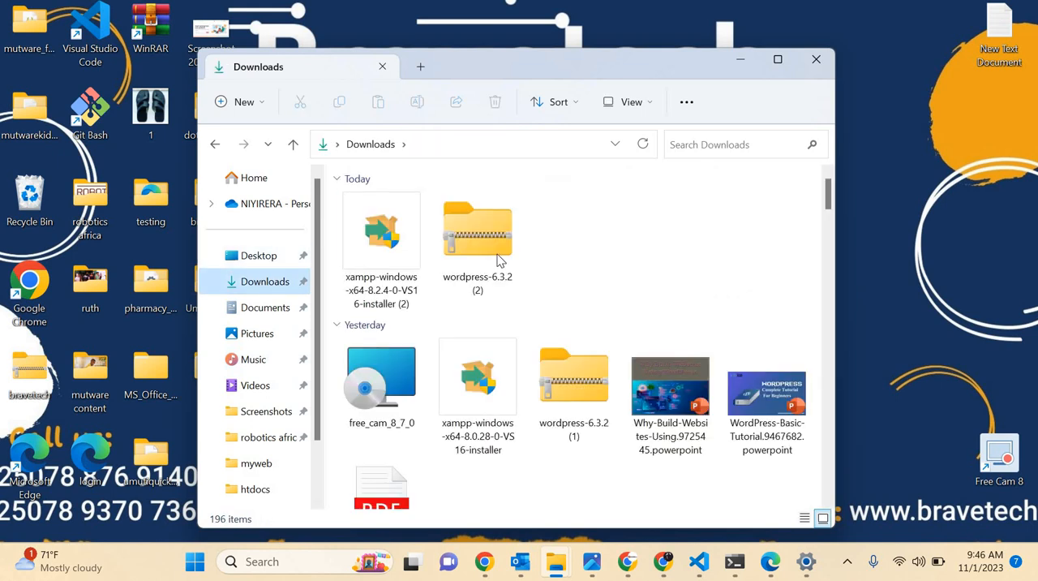
pyautogui.click(498, 255)
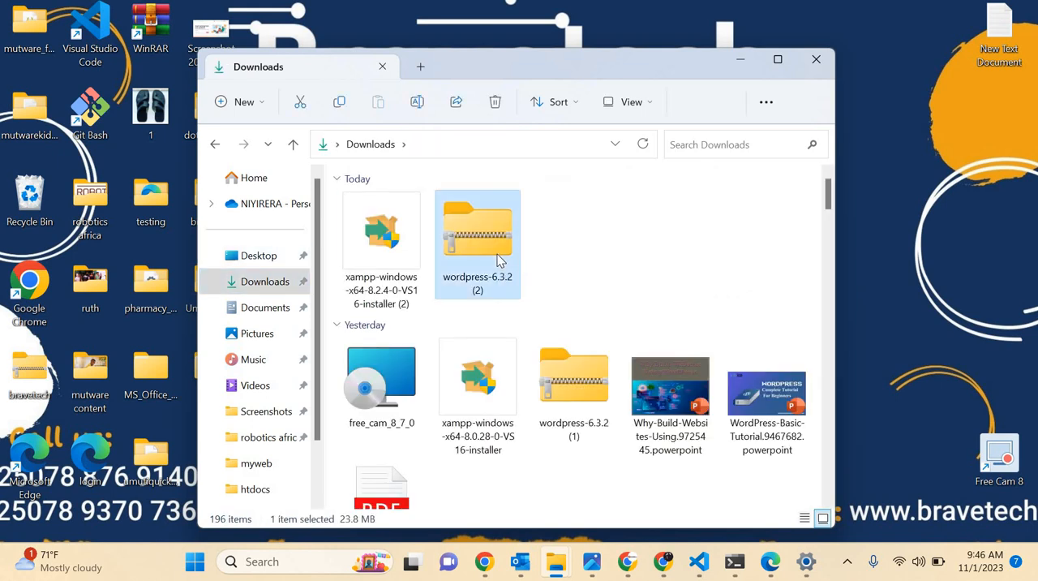
pyautogui.doubleClick(498, 257)
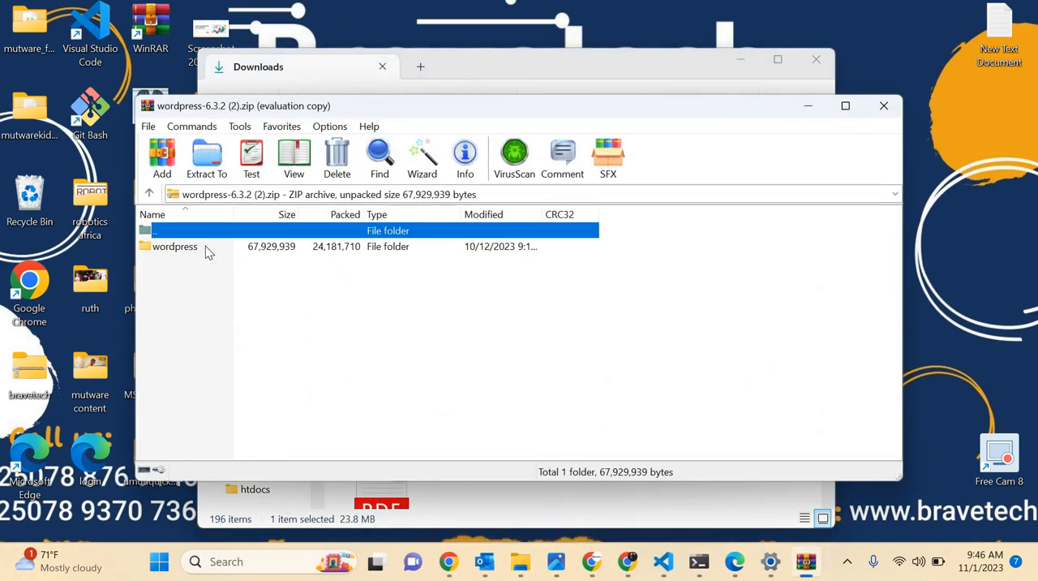
pyautogui.doubleClick(206, 246)
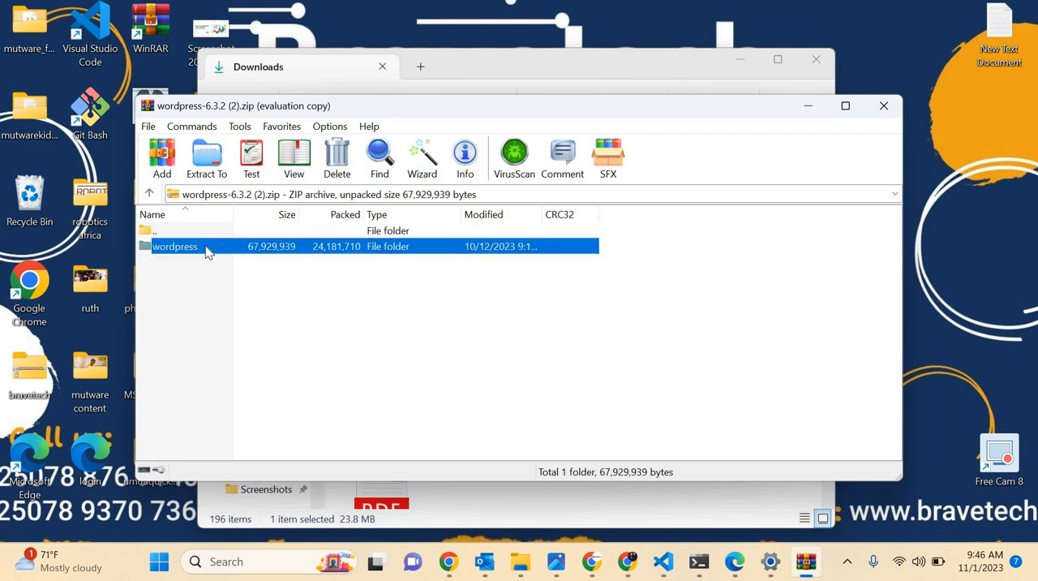
# Look through the WordPress files and folders contained in the archive's wordpress folder.
pyautogui.scroll(-2, 231, 372)
pyautogui.scroll(2, 231, 372)
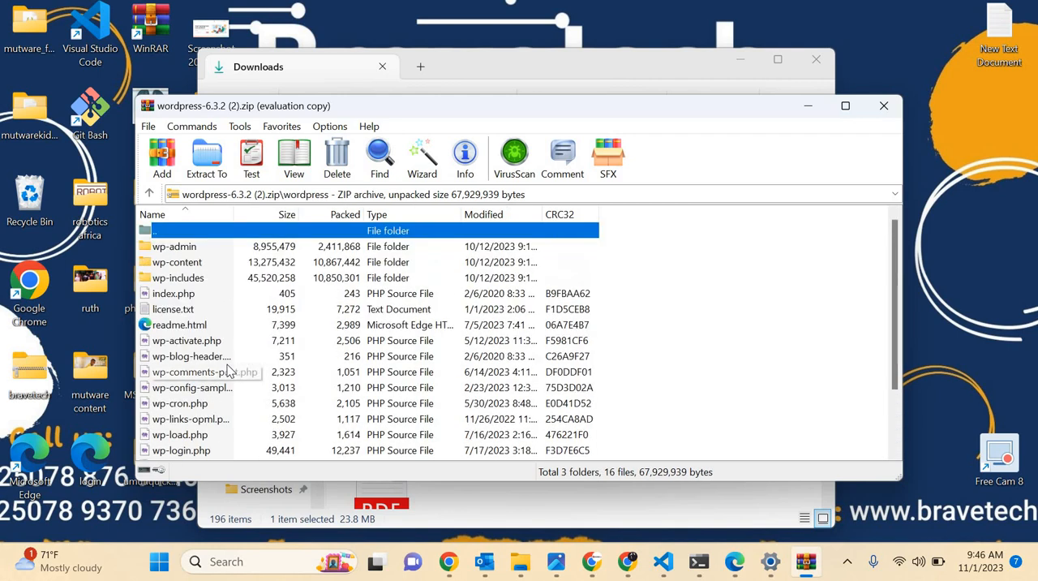
pyautogui.scroll(-2, 231, 371)
pyautogui.scroll(2, 231, 371)
pyautogui.scroll(-2, 231, 372)
pyautogui.scroll(2, 231, 371)
pyautogui.scroll(-2, 203, 220)
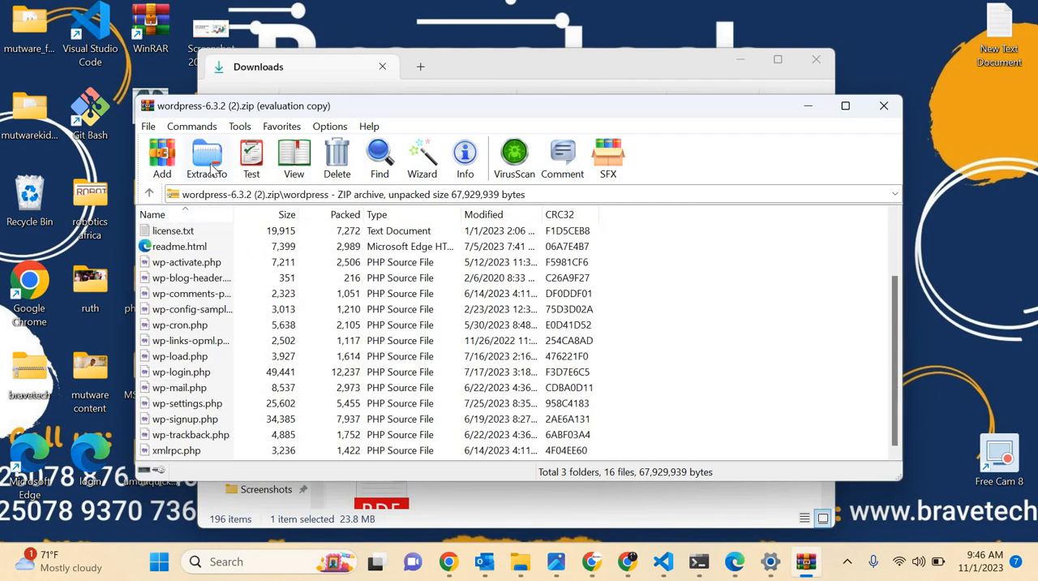
# Start extracting the WordPress files and set the destination path to C:\xampp\htdocs\byikorere.
pyautogui.click(207, 158)
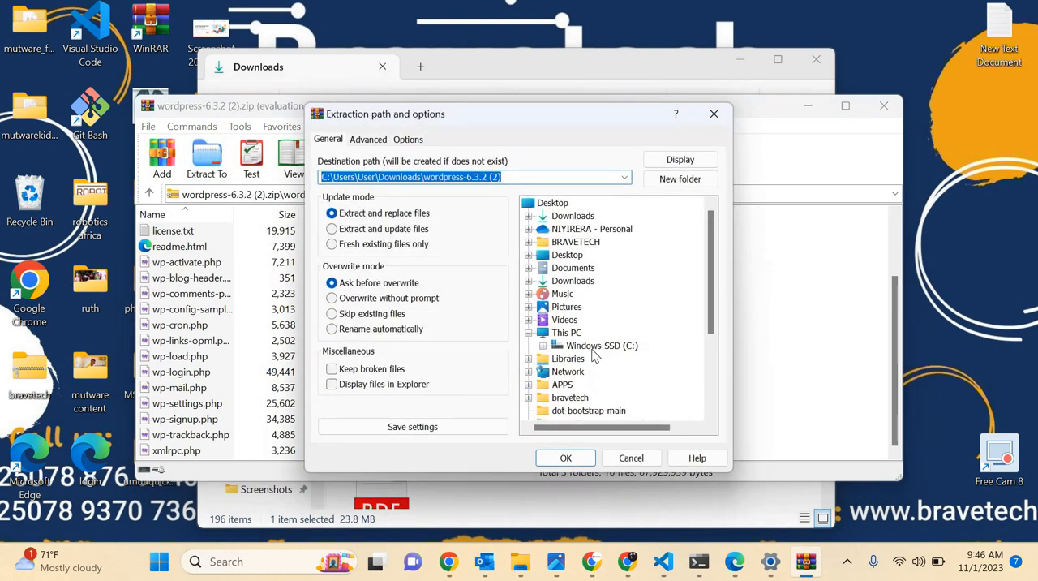
pyautogui.scroll(-3, 593, 355)
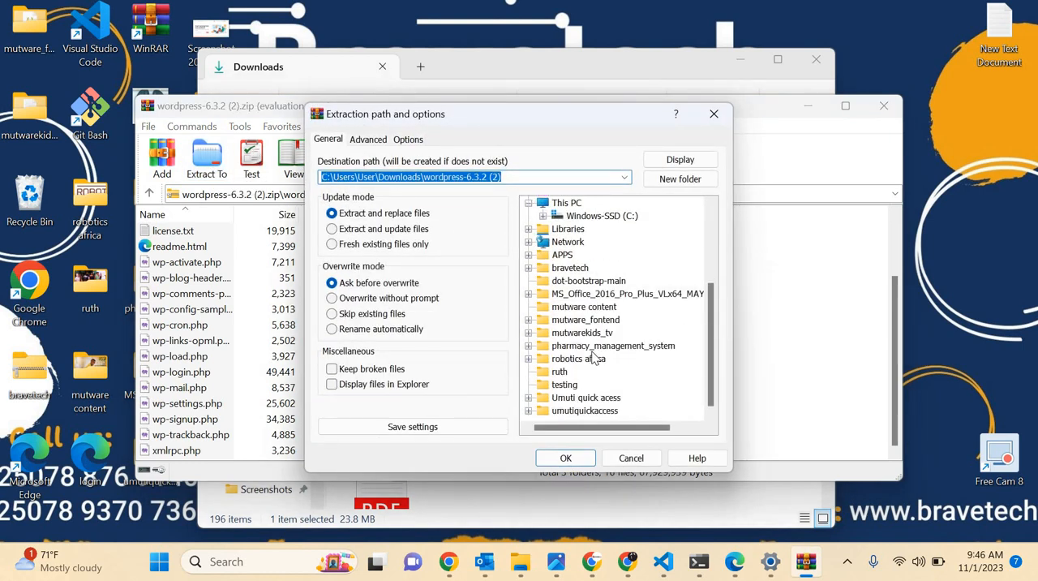
pyautogui.scroll(3, 595, 358)
pyautogui.scroll(1, 593, 358)
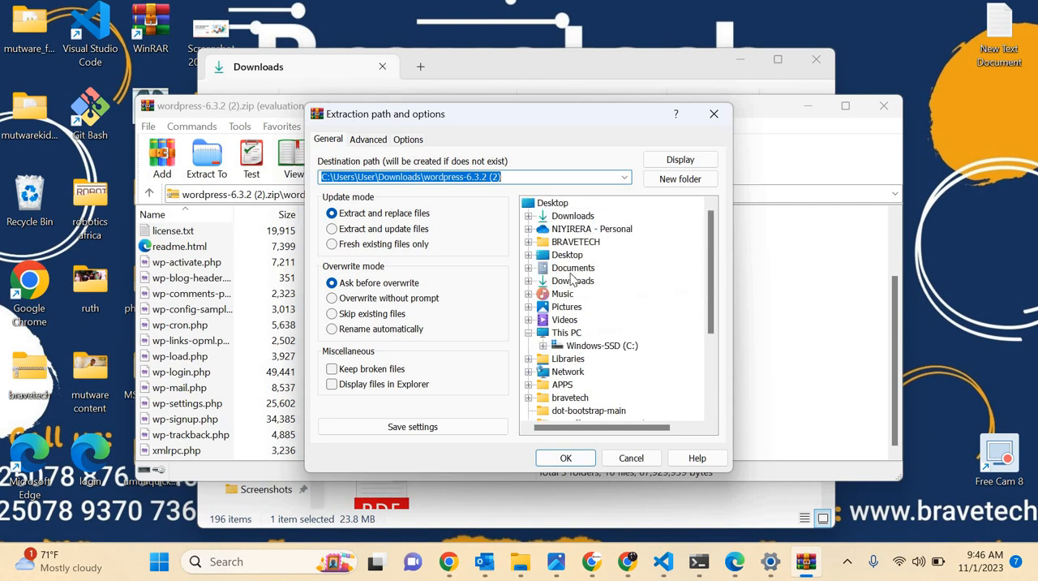
pyautogui.click(589, 348)
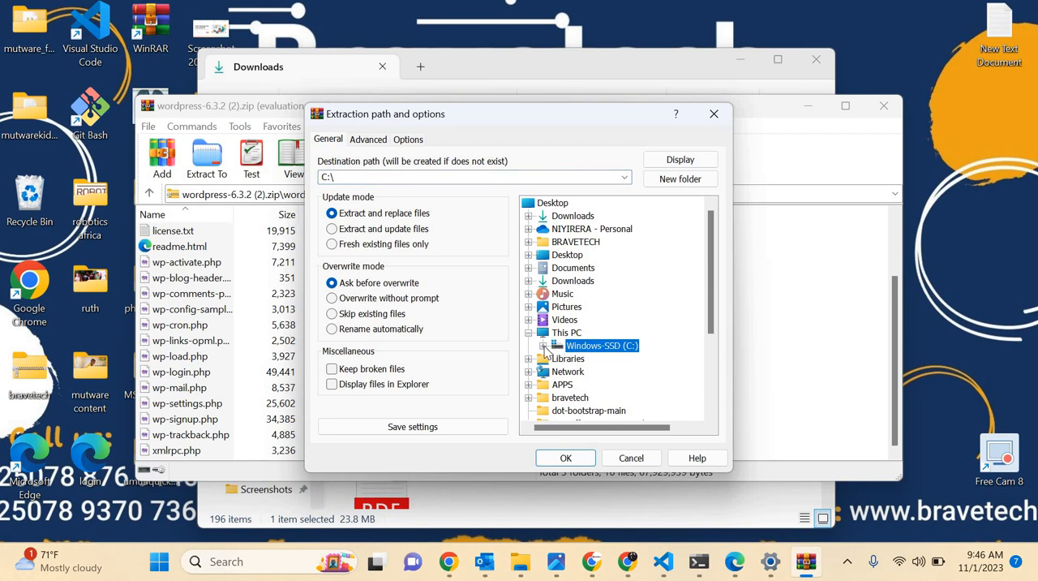
pyautogui.click(543, 346)
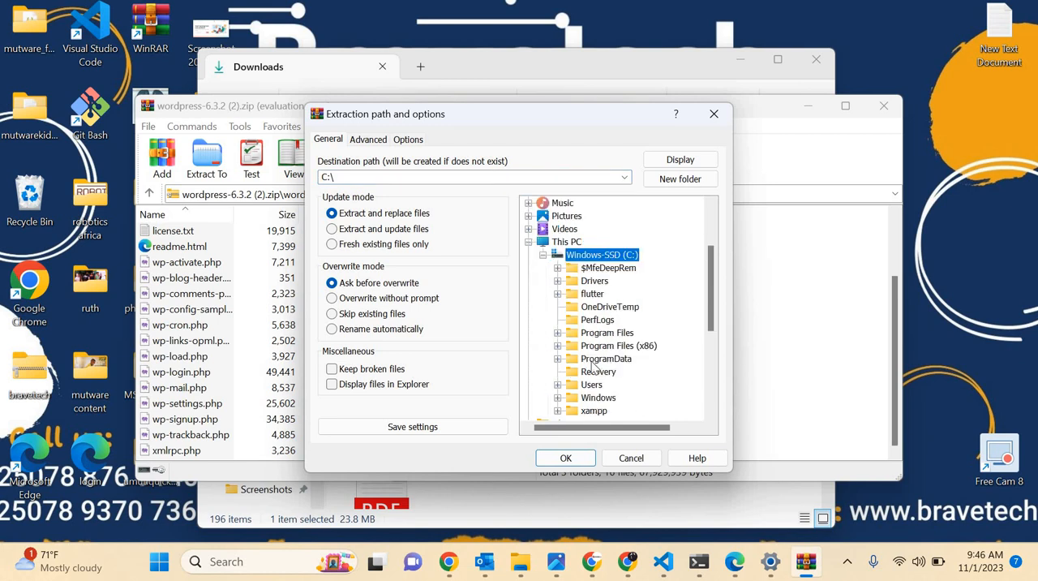
pyautogui.scroll(-2, 559, 339)
pyautogui.click(558, 333)
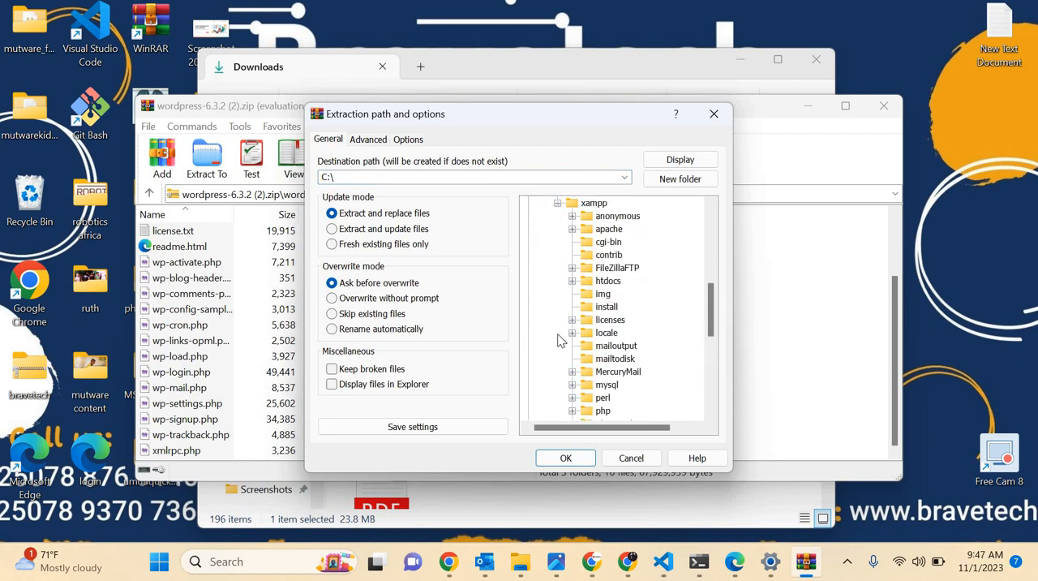
pyautogui.scroll(-1, 558, 339)
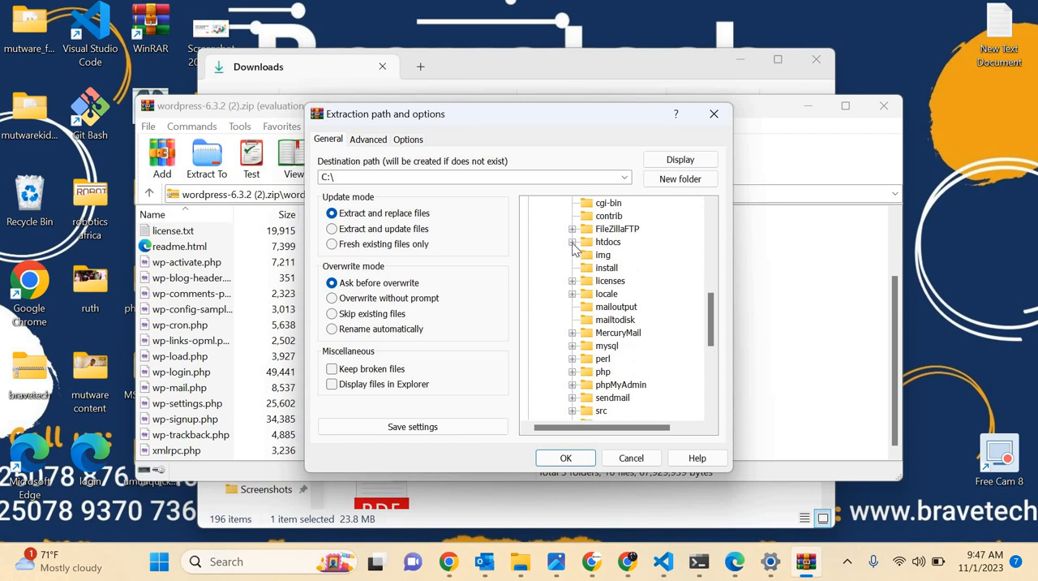
pyautogui.click(573, 244)
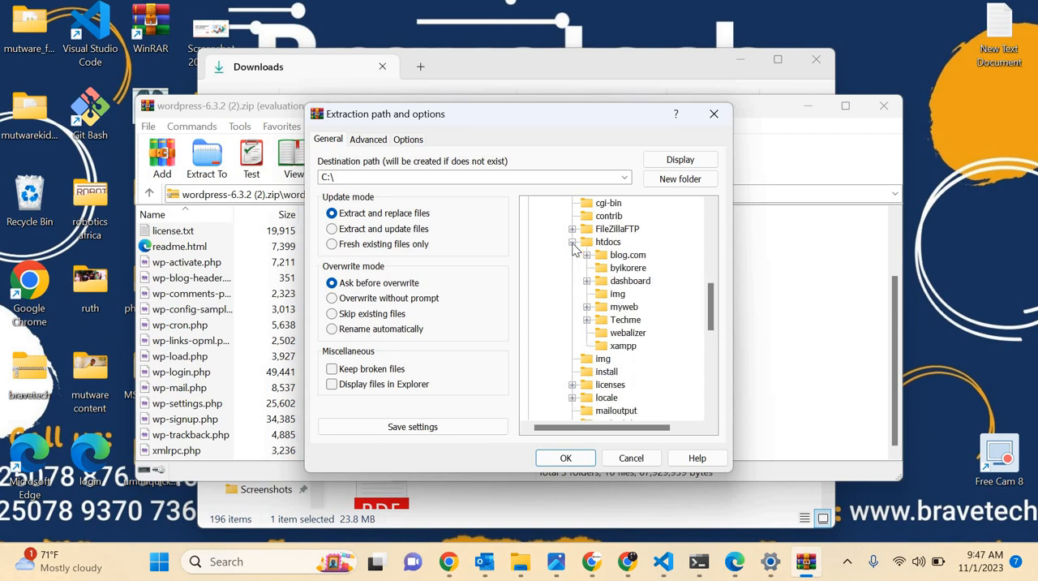
pyautogui.click(628, 268)
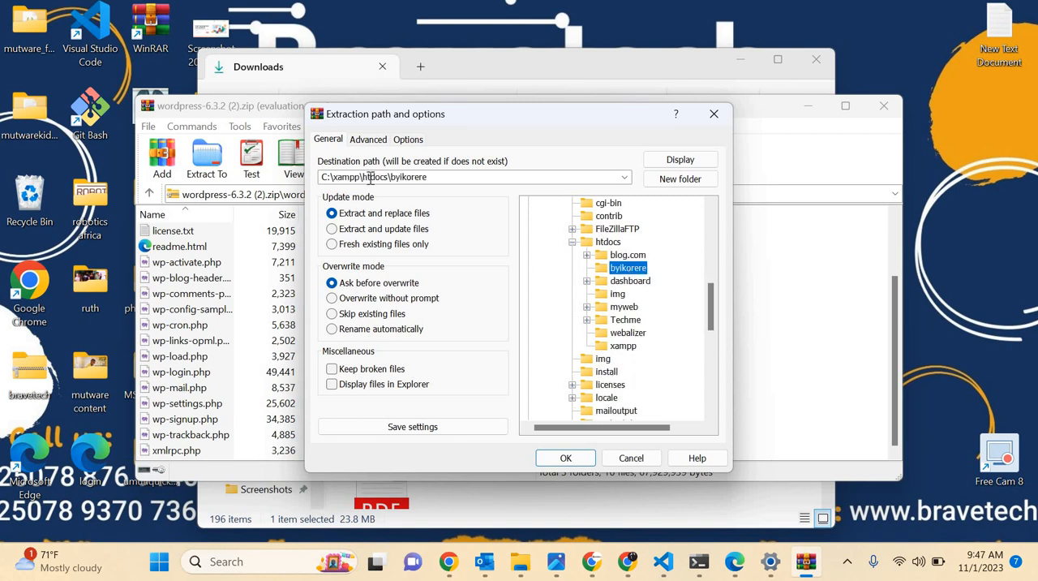
# Run the extraction into the chosen byikorere folder and close the archive window.
pyautogui.click(430, 177)
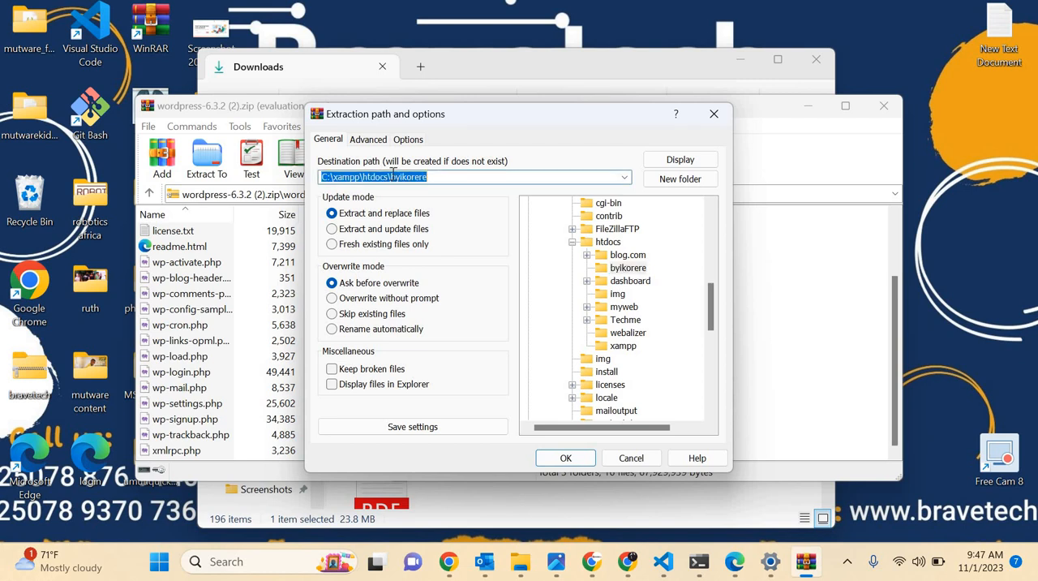
pyautogui.click(566, 458)
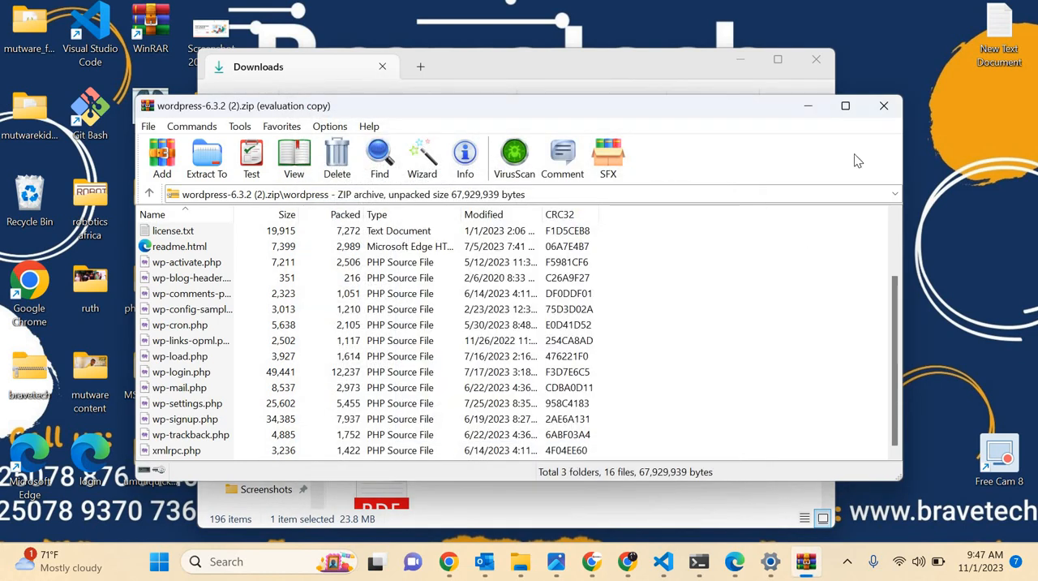
pyautogui.click(884, 106)
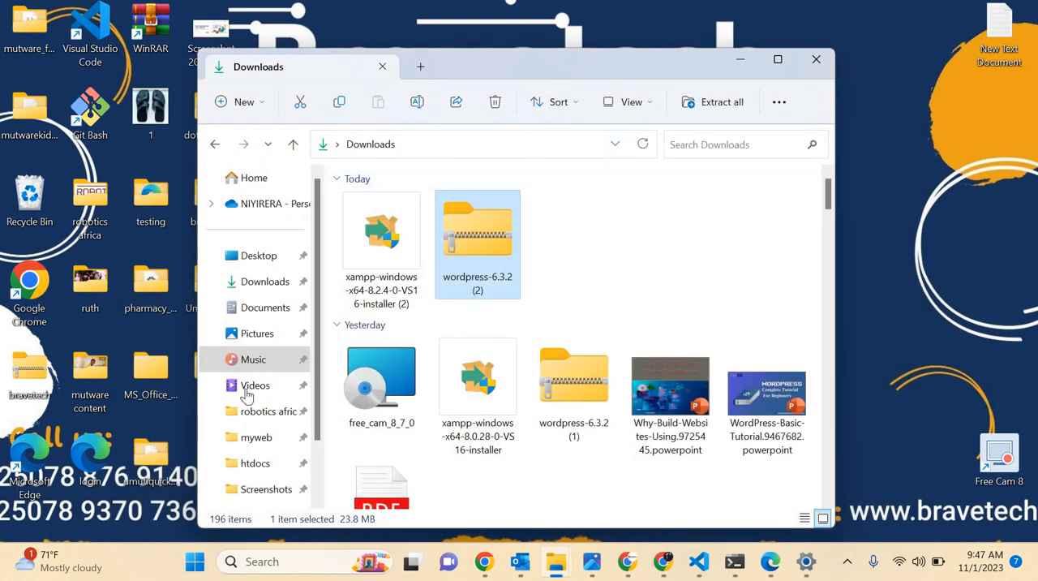
# Check the extracted WordPress files in the byikorere folder under xampp\htdocs on the C: drive, and close File Explorer.
pyautogui.scroll(-1, 247, 422)
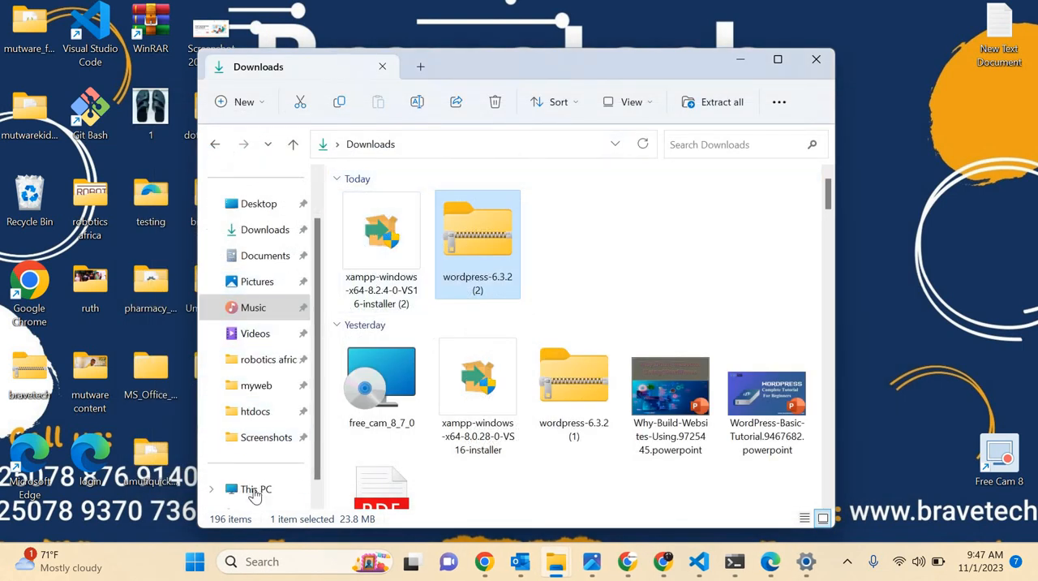
pyautogui.doubleClick(427, 209)
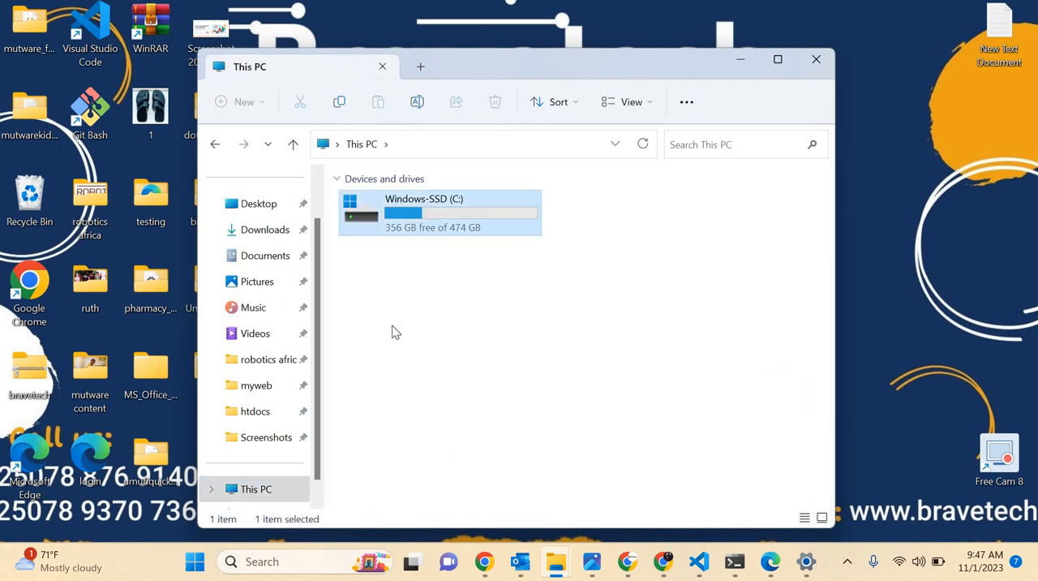
pyautogui.doubleClick(373, 356)
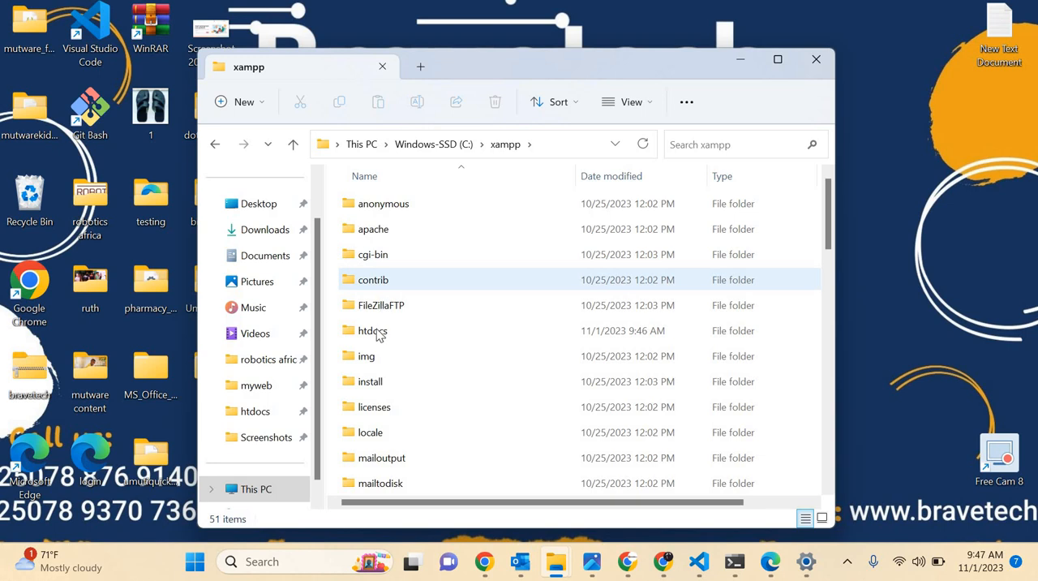
pyautogui.doubleClick(375, 332)
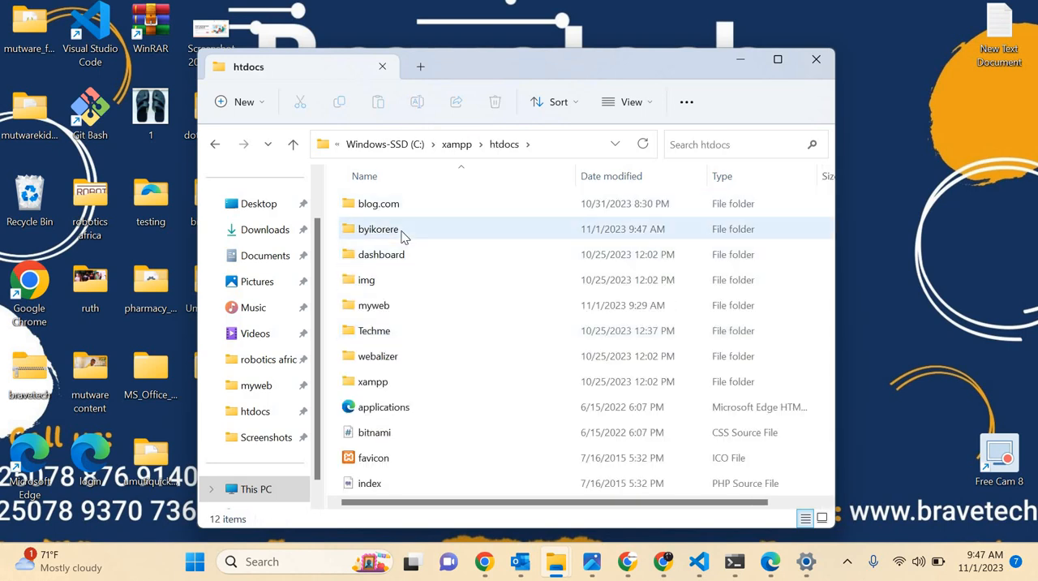
pyautogui.doubleClick(403, 231)
pyautogui.scroll(-3, 408, 363)
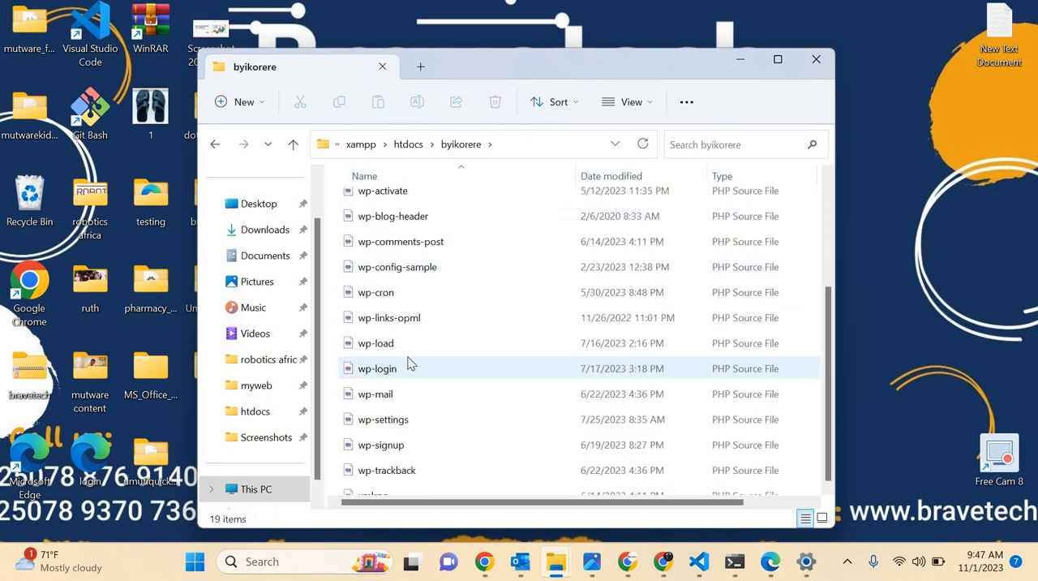
pyautogui.scroll(2, 409, 363)
pyautogui.scroll(1, 410, 363)
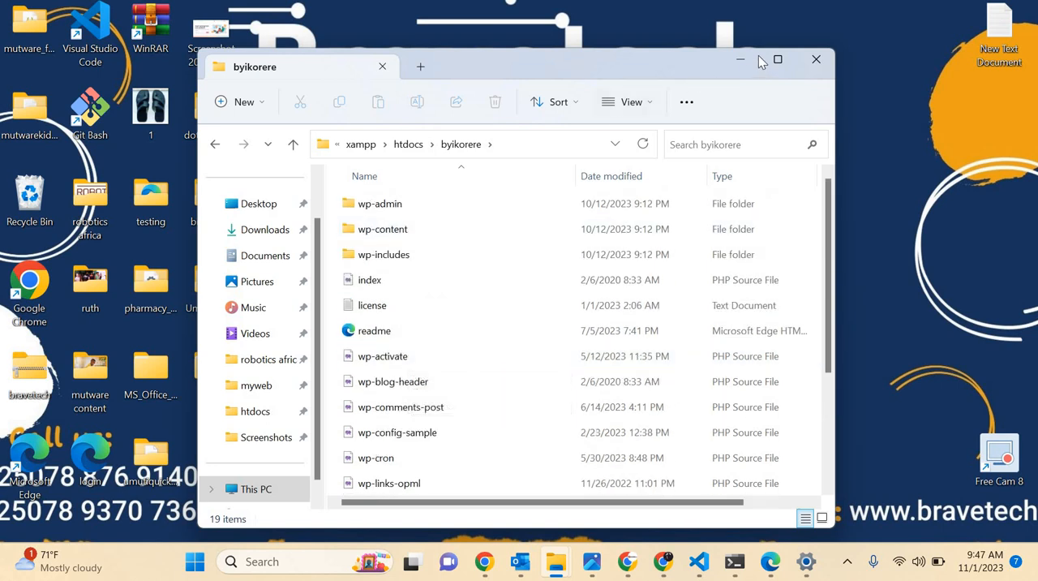
pyautogui.click(817, 61)
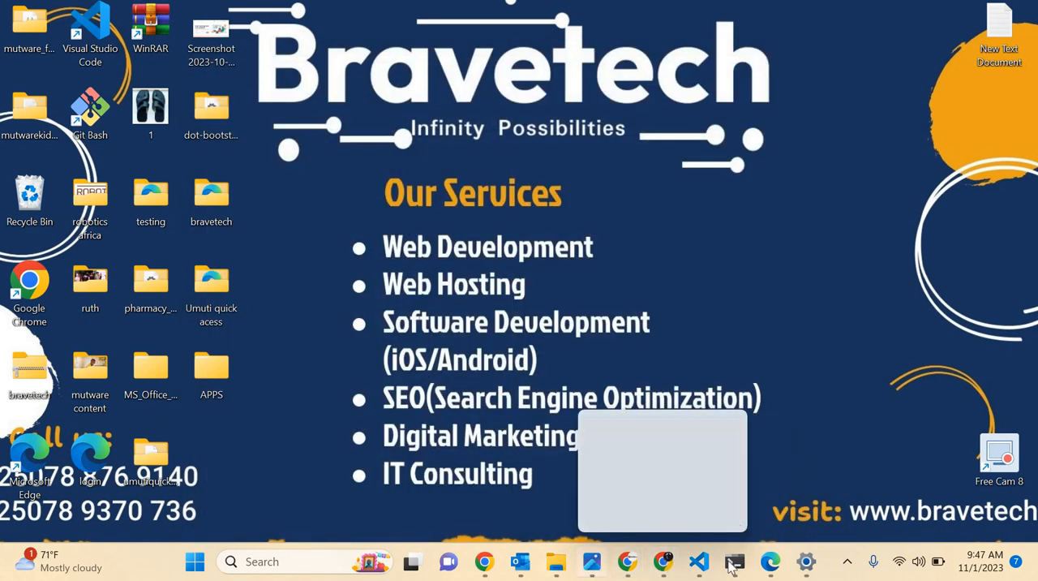
# Launch the XAMPP Control Panel and start the Apache module.
pyautogui.moveTo(556, 568)
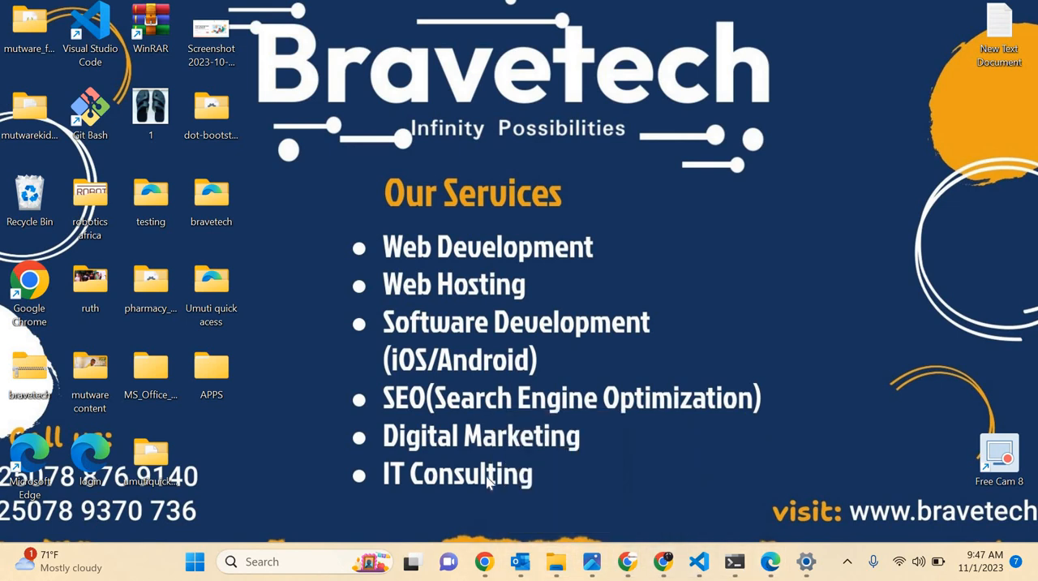
pyautogui.press('super')
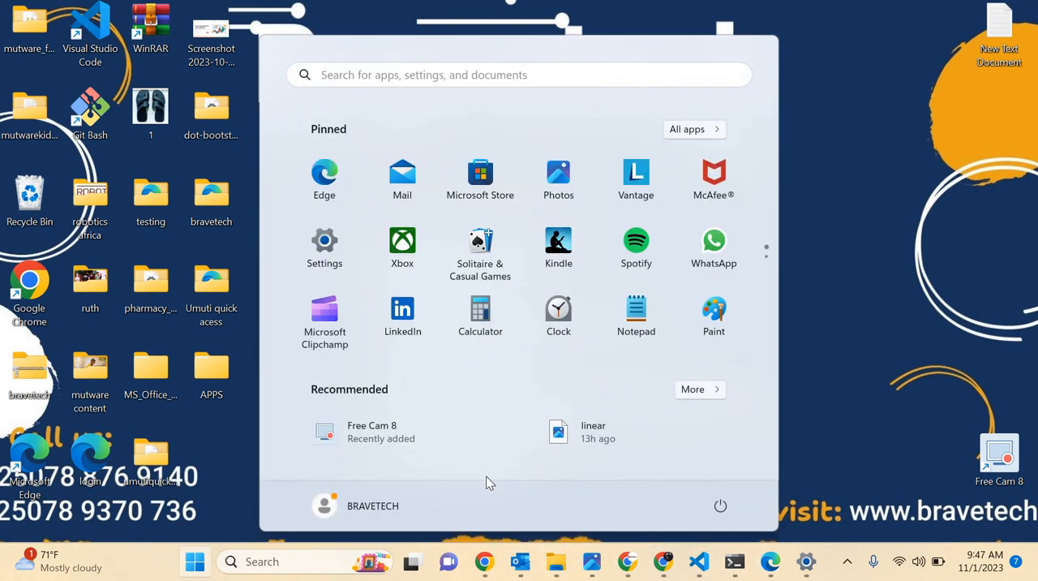
pyautogui.write('x')
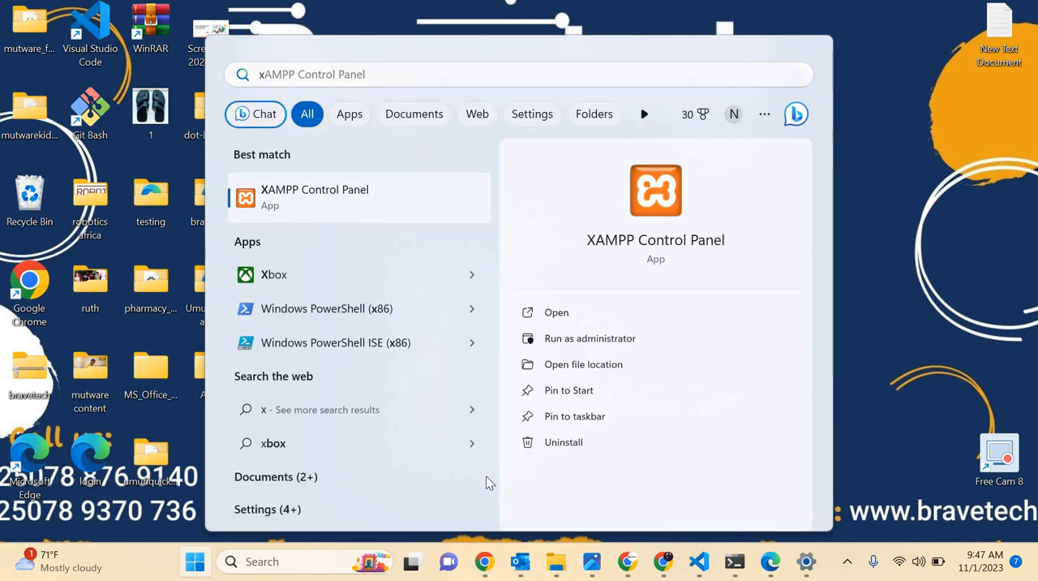
pyautogui.press('Return')
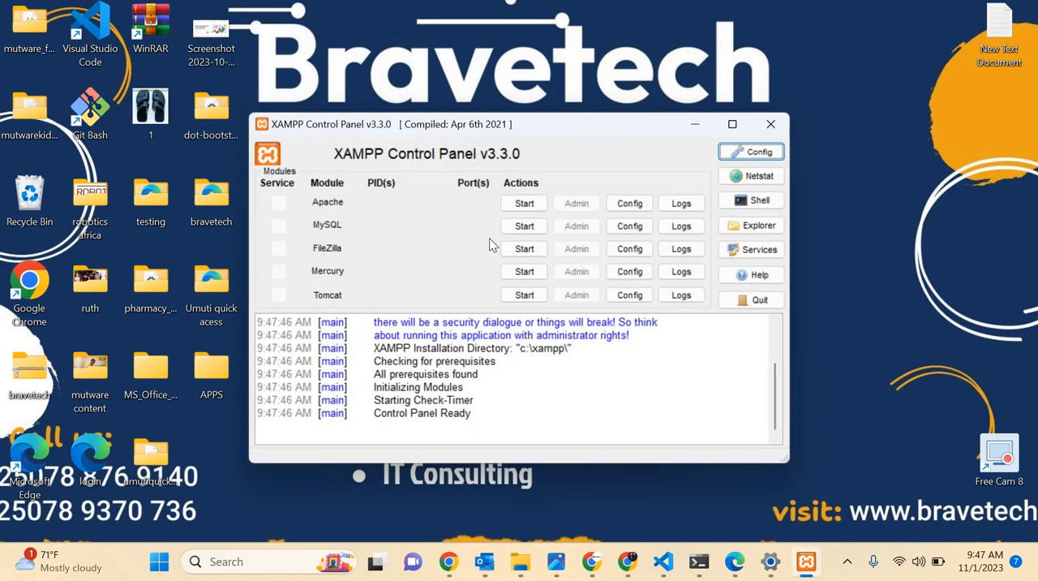
pyautogui.click(525, 207)
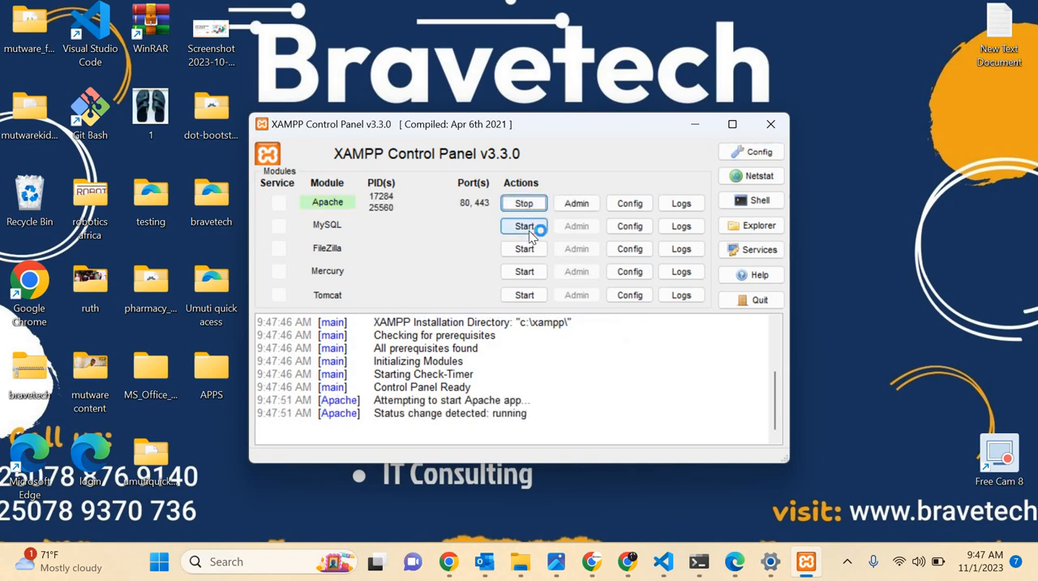
# Start the MySQL module and open its phpMyAdmin administration page.
pyautogui.click(529, 229)
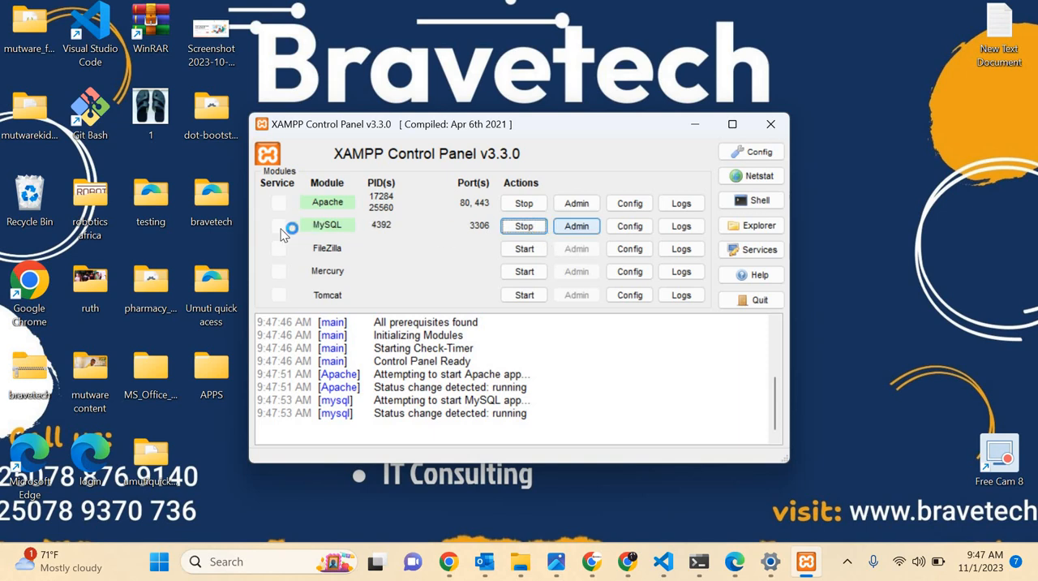
pyautogui.click(581, 228)
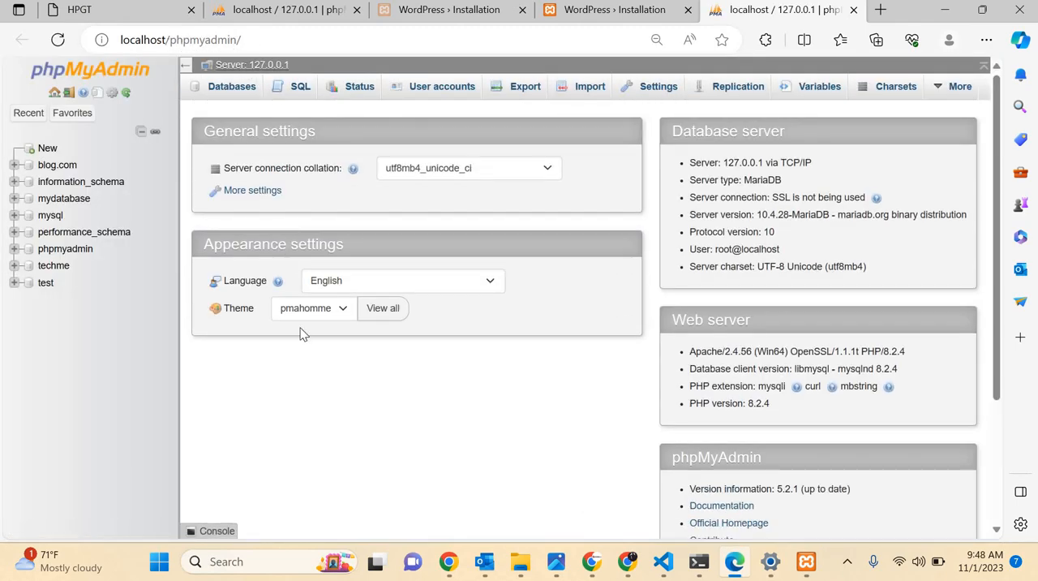
pyautogui.scroll(-5, 300, 327)
pyautogui.scroll(5, 264, 316)
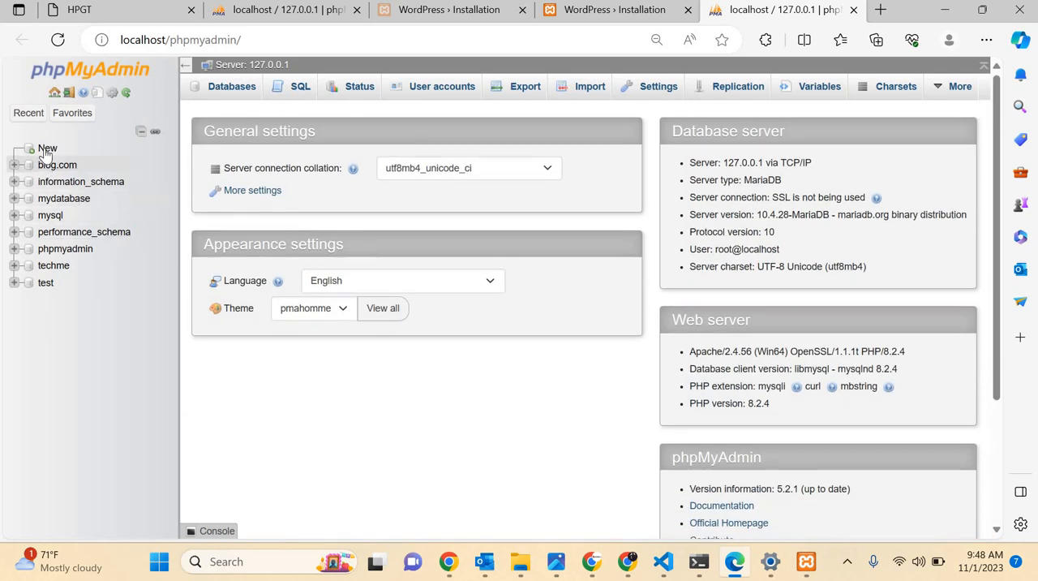
# Create a new database named byikorere_db in phpMyAdmin.
pyautogui.click(47, 150)
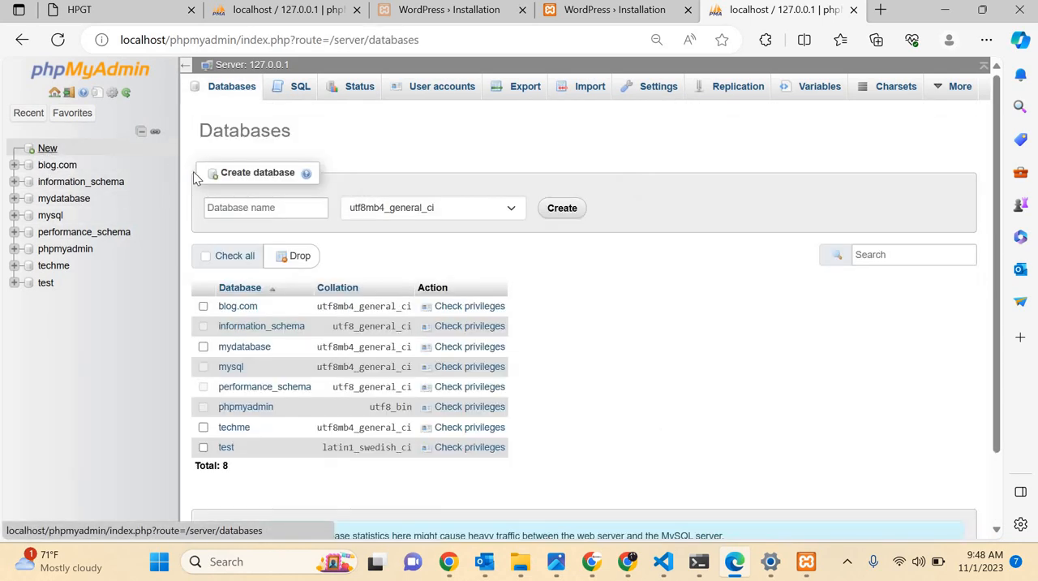
pyautogui.click(234, 214)
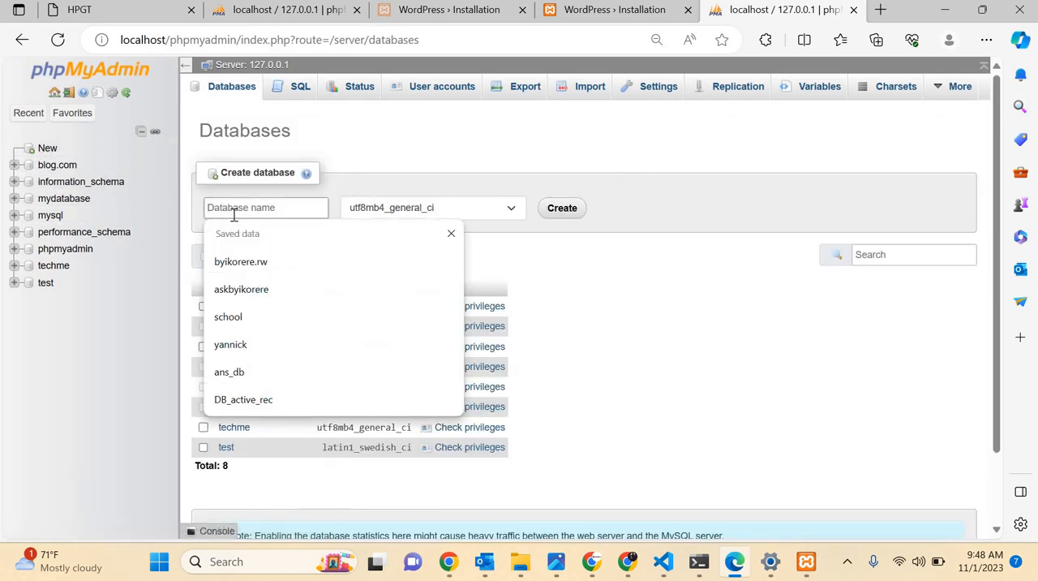
pyautogui.write('byikore')
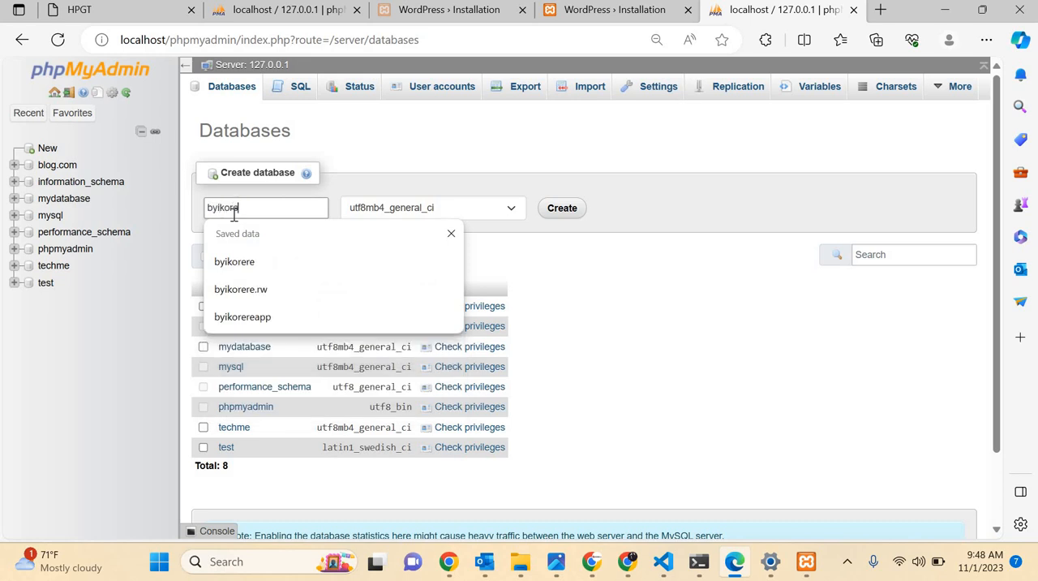
pyautogui.write('redb')
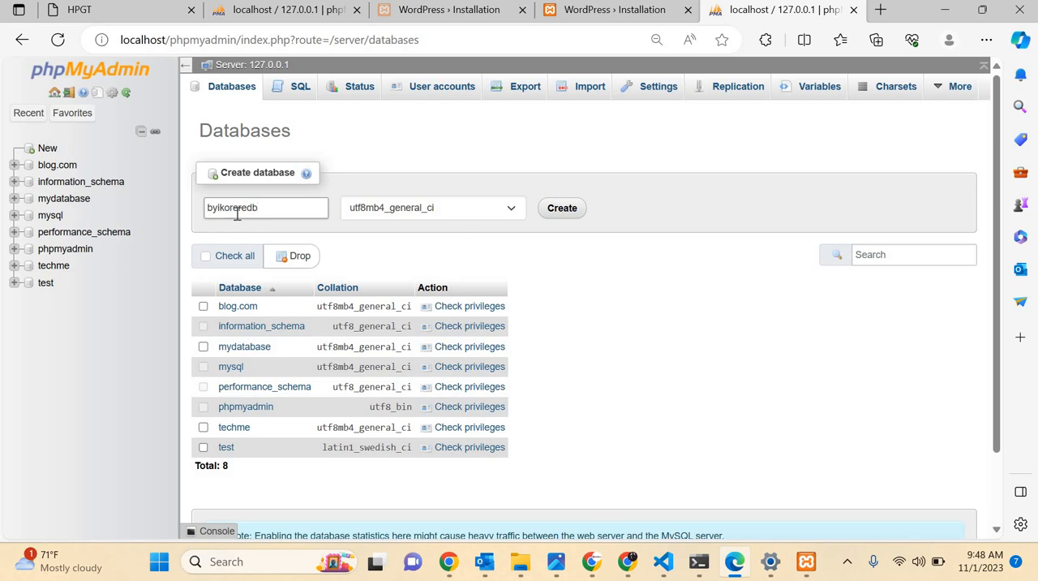
pyautogui.rightClick(247, 208)
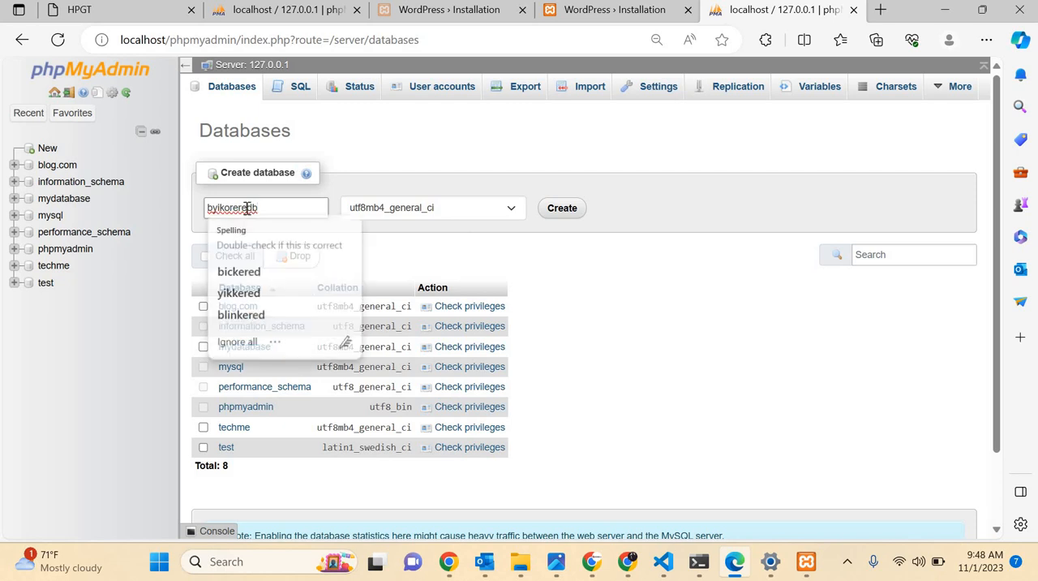
pyautogui.write('_')
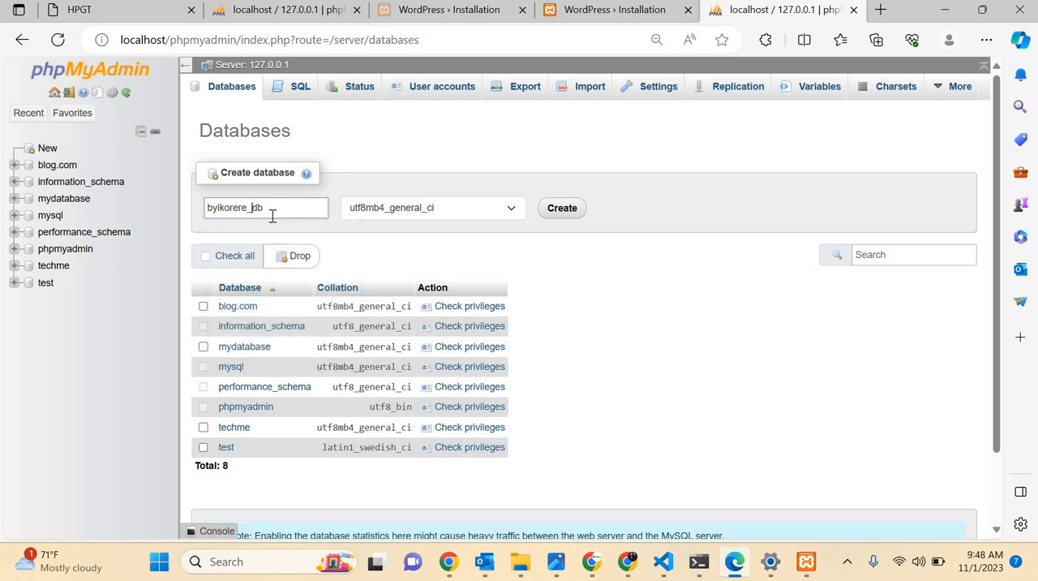
pyautogui.rightClick(274, 209)
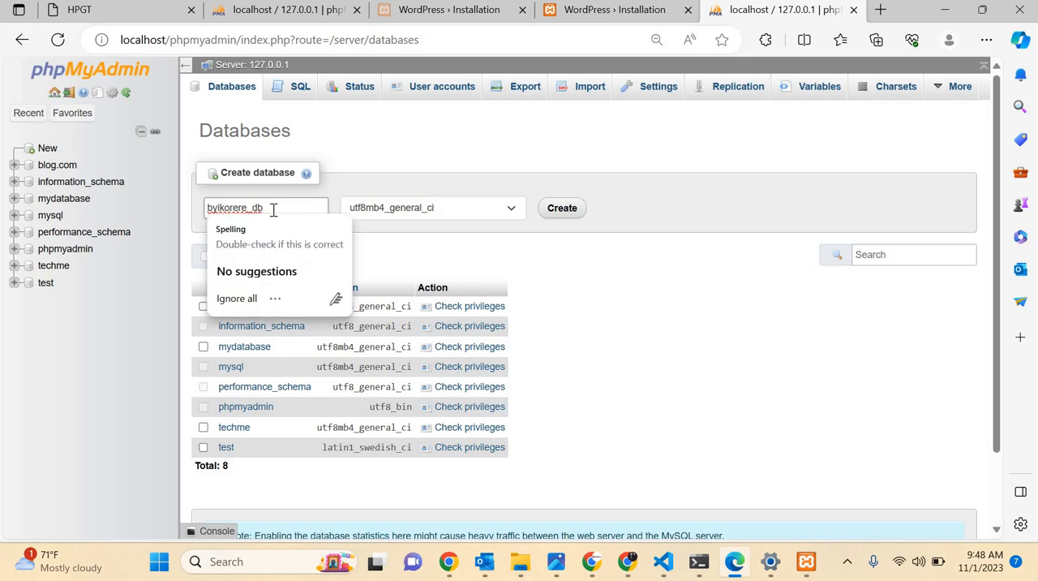
pyautogui.doubleClick(273, 209)
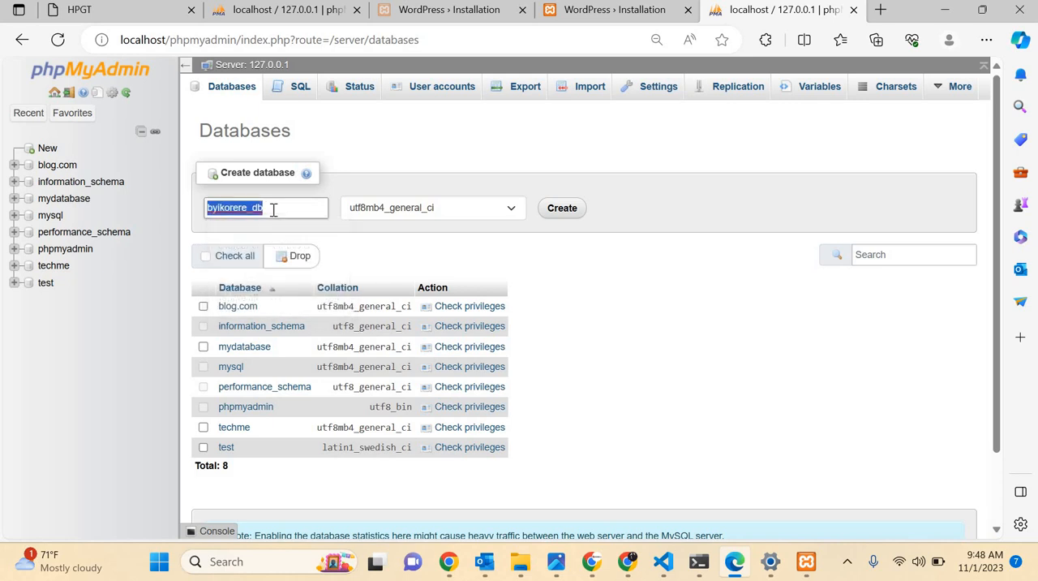
pyautogui.click(558, 209)
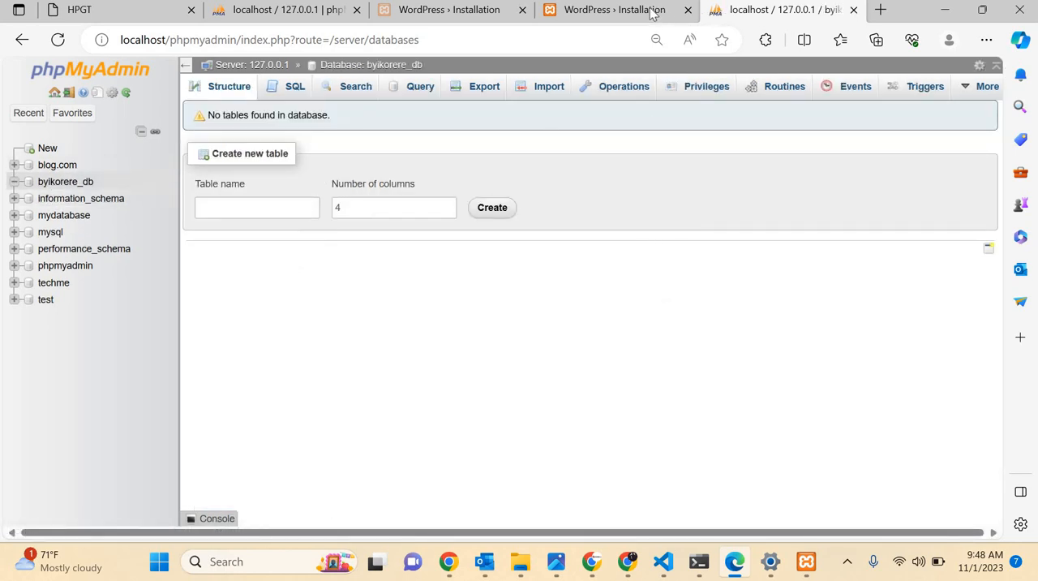
# Load localhost/byikorere in a new browser tab to reach the WordPress setup.
pyautogui.click(881, 11)
pyautogui.write('loc')
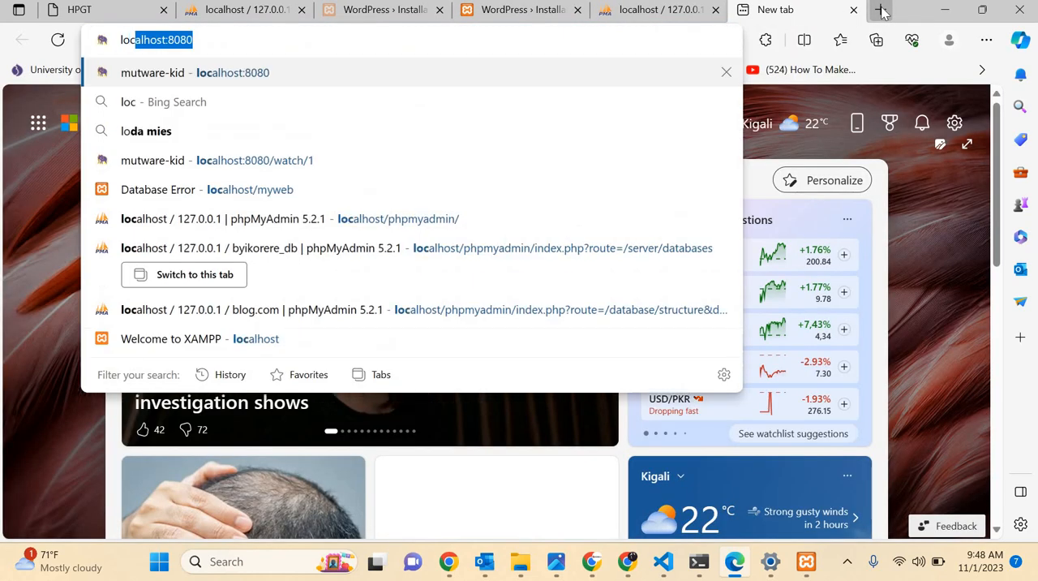
pyautogui.press('Right')
pyautogui.press('BackSpace')
pyautogui.press('BackSpace')
pyautogui.press('BackSpace')
pyautogui.press('BackSpace')
pyautogui.press('BackSpace')
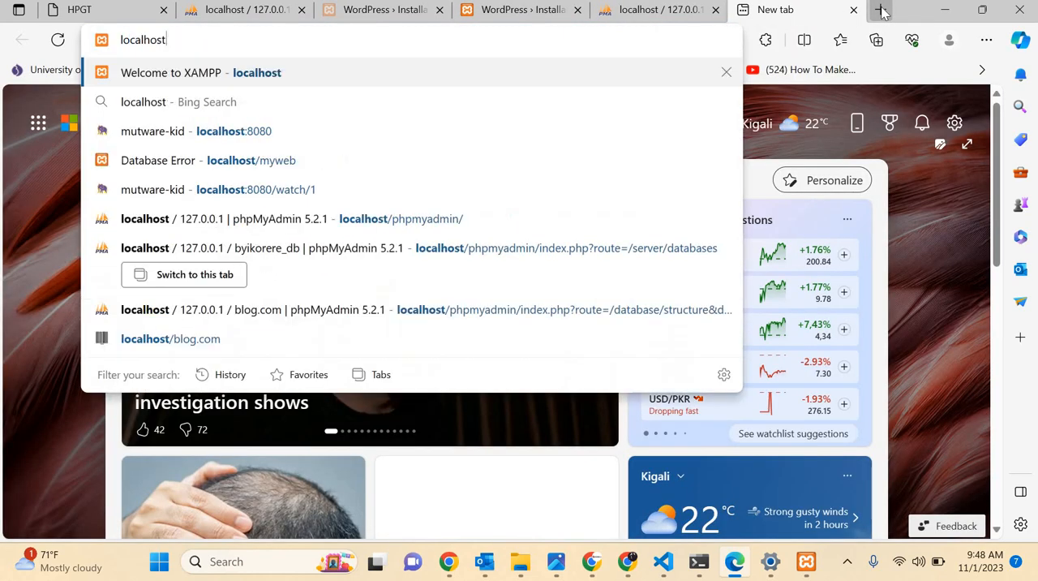
pyautogui.write('/')
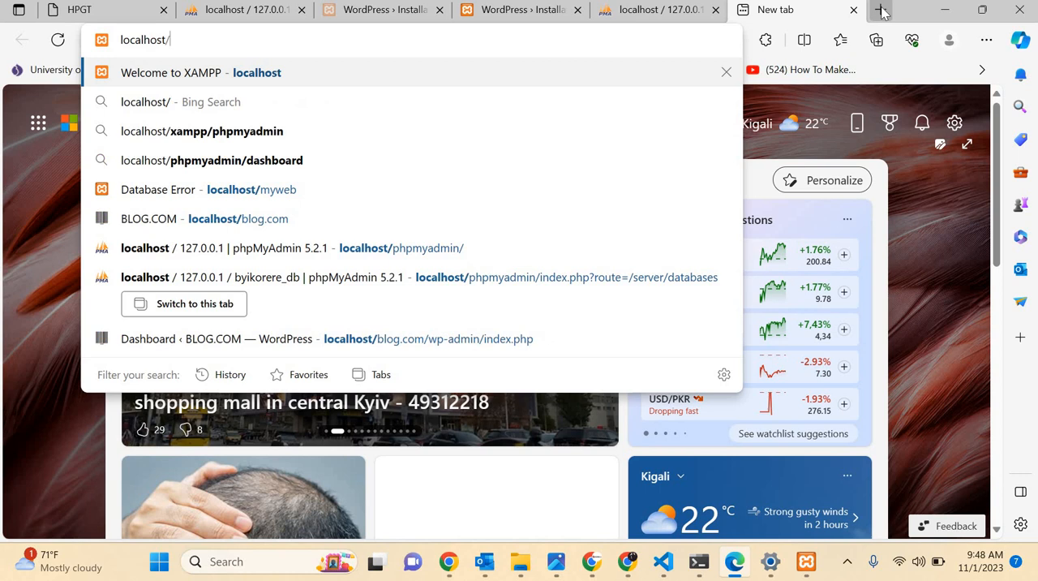
pyautogui.write('byikore')
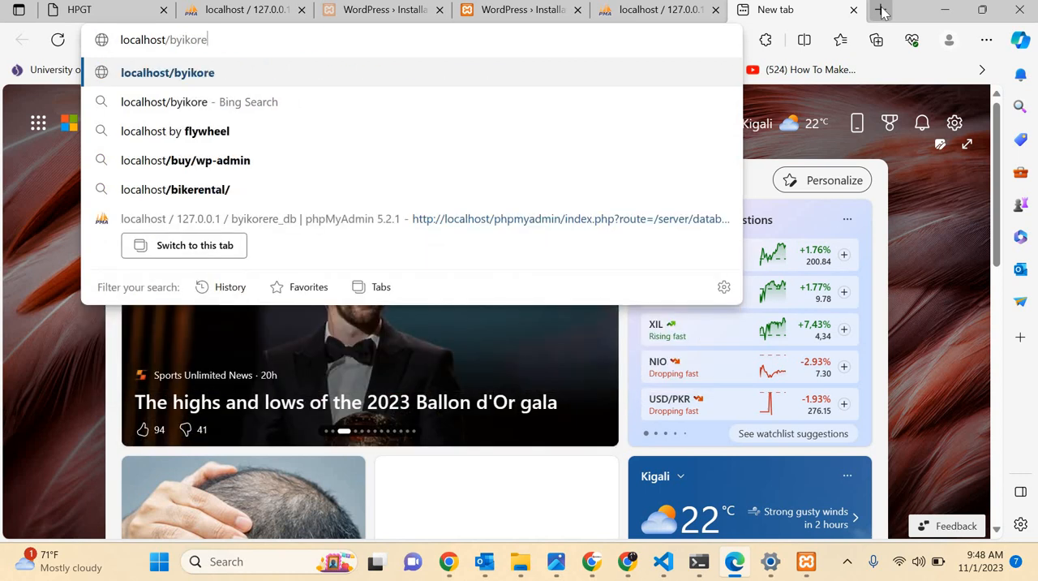
pyautogui.write('re')
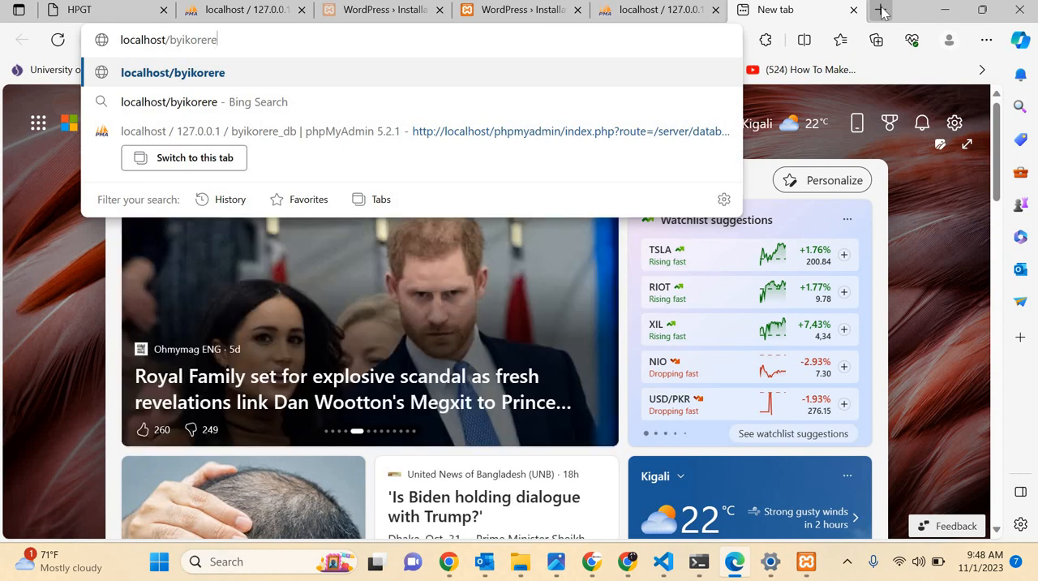
pyautogui.press('Return')
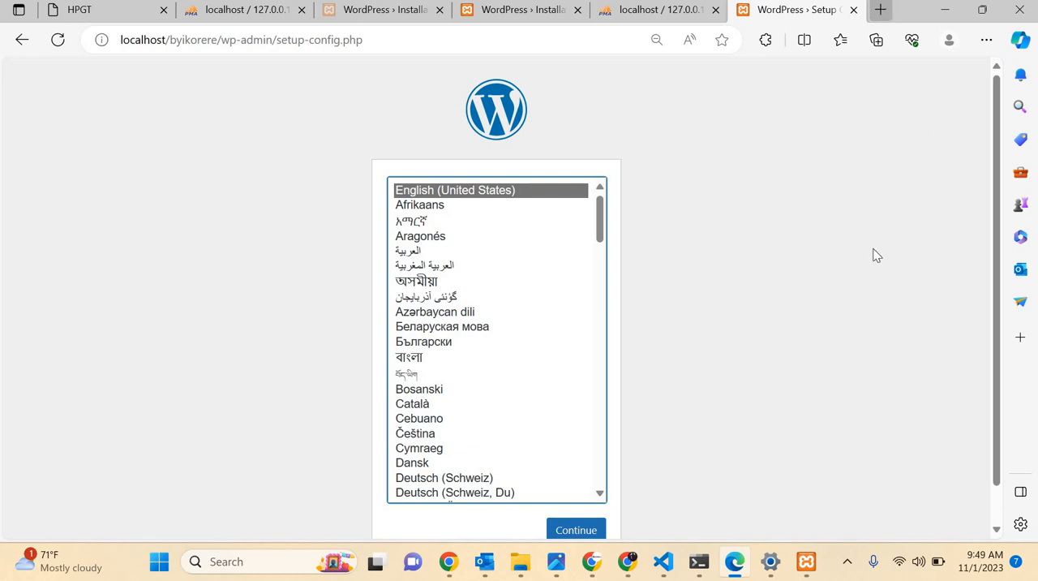
# Accept English (United States) as the WordPress language and proceed to the database connection form.
pyautogui.scroll(-1, 582, 445)
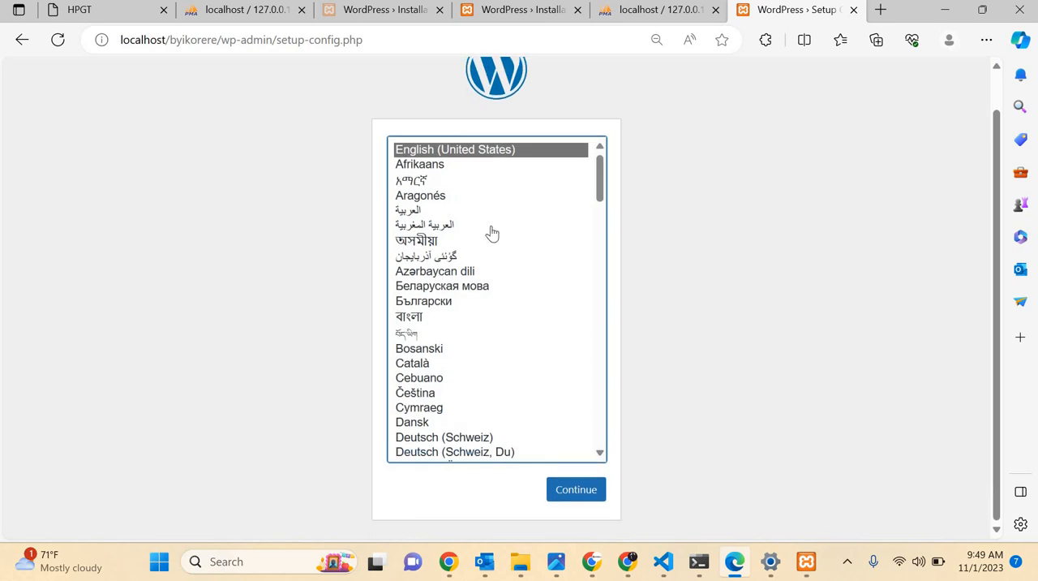
pyautogui.click(566, 491)
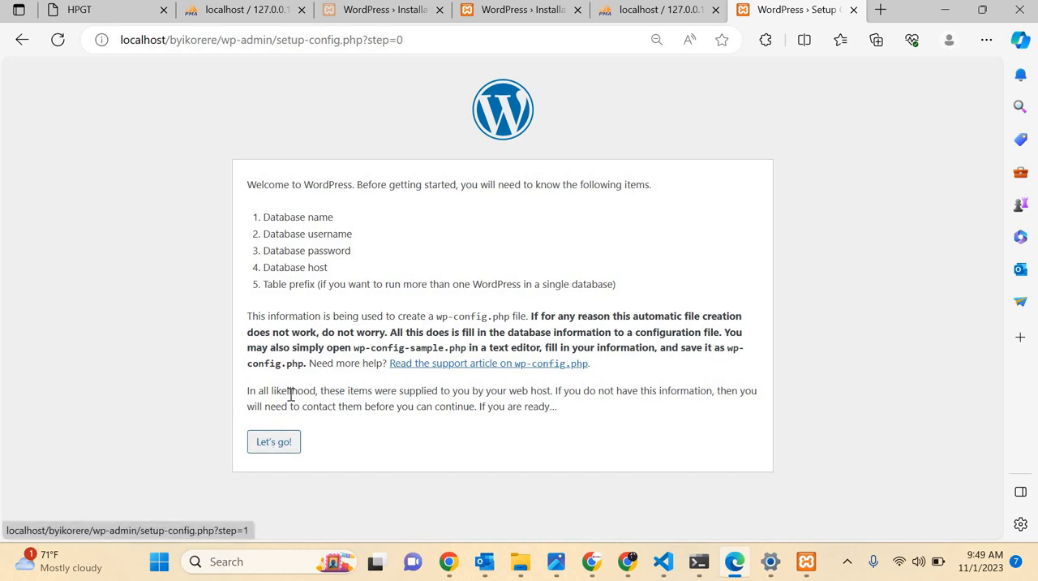
pyautogui.click(275, 445)
pyautogui.click(275, 445)
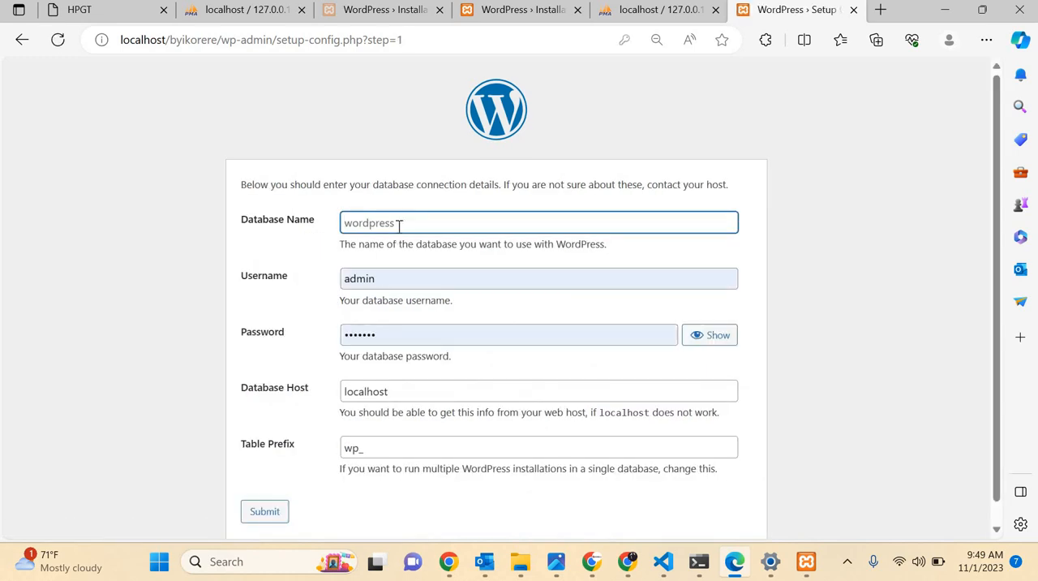
# Set the database name to byikorere_db and the database username to root.
pyautogui.click(399, 226)
pyautogui.write('byikorere_db')
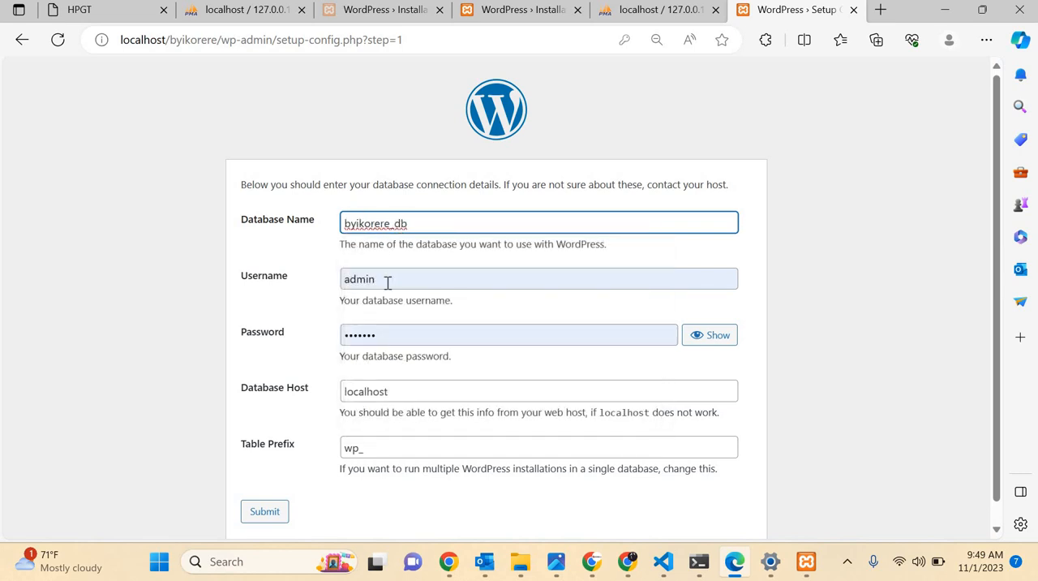
pyautogui.click(388, 282)
pyautogui.press('BackSpace')
pyautogui.press('BackSpace')
pyautogui.press('BackSpace')
pyautogui.press('BackSpace')
pyautogui.press('BackSpace')
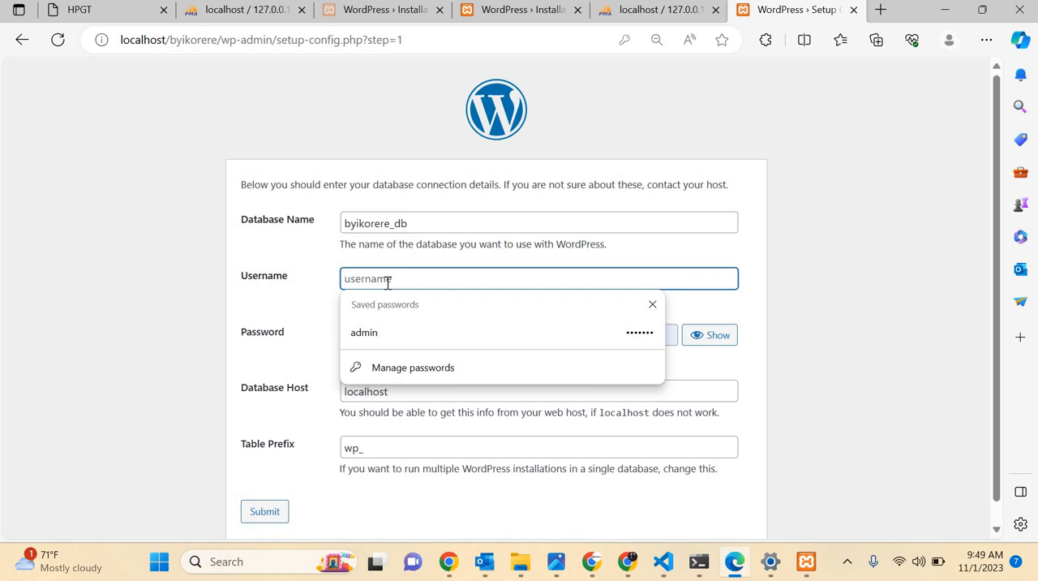
pyautogui.write('root')
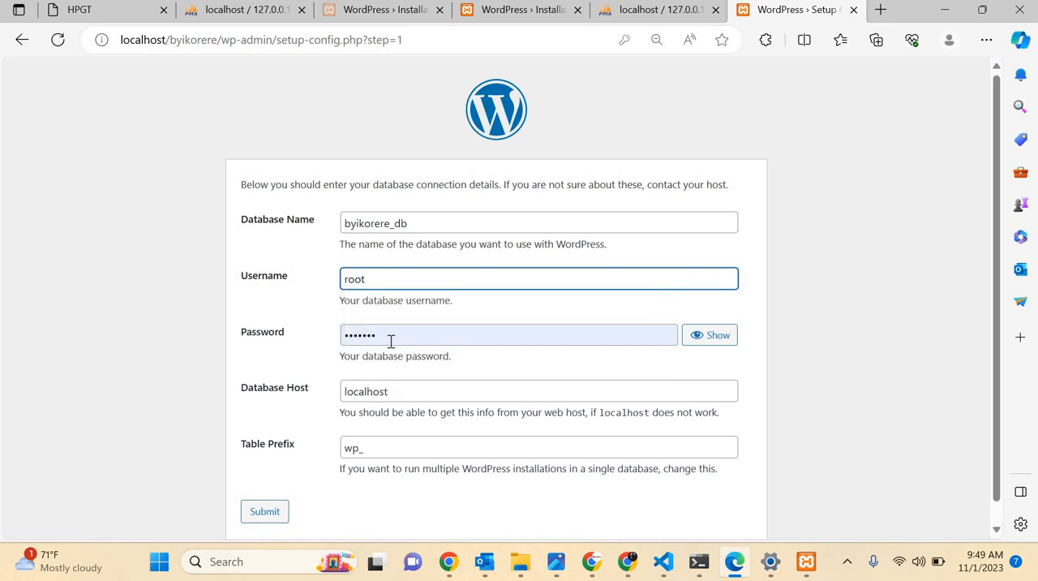
# Clear the prefilled database password so that field is empty.
pyautogui.click(390, 335)
pyautogui.press('BackSpace')
pyautogui.press('BackSpace')
pyautogui.press('BackSpace')
pyautogui.press('BackSpace')
pyautogui.press('BackSpace')
pyautogui.press('BackSpace')
pyautogui.press('BackSpace')
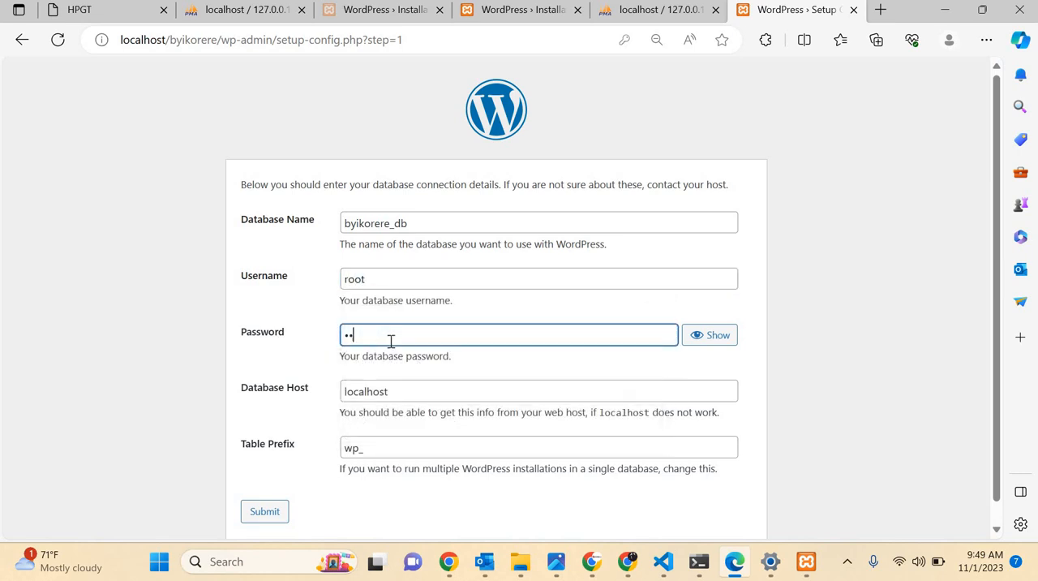
pyautogui.click(381, 389)
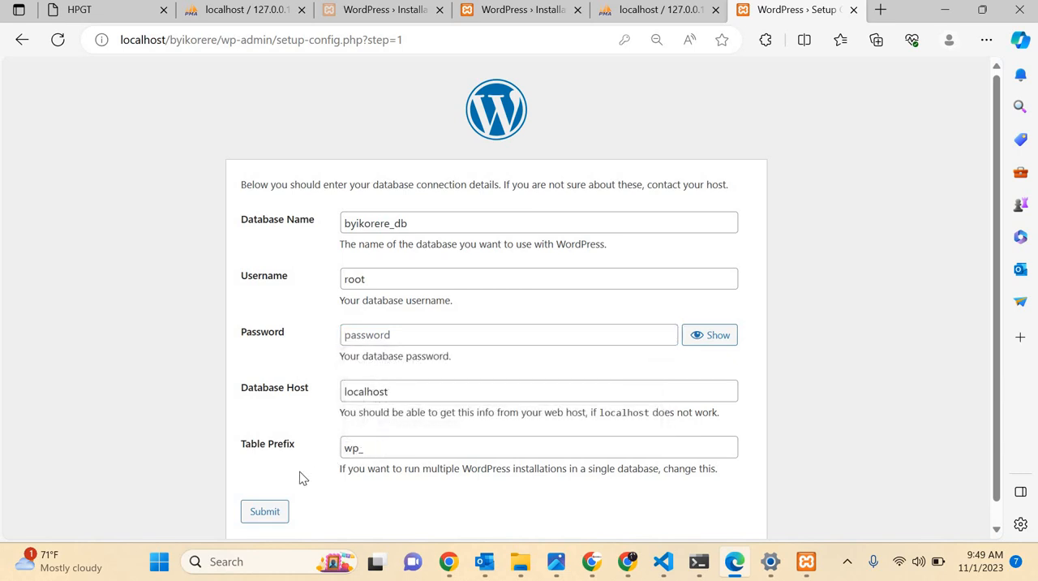
# Submit the database connection details and run the WordPress installation.
pyautogui.click(263, 517)
pyautogui.click(263, 516)
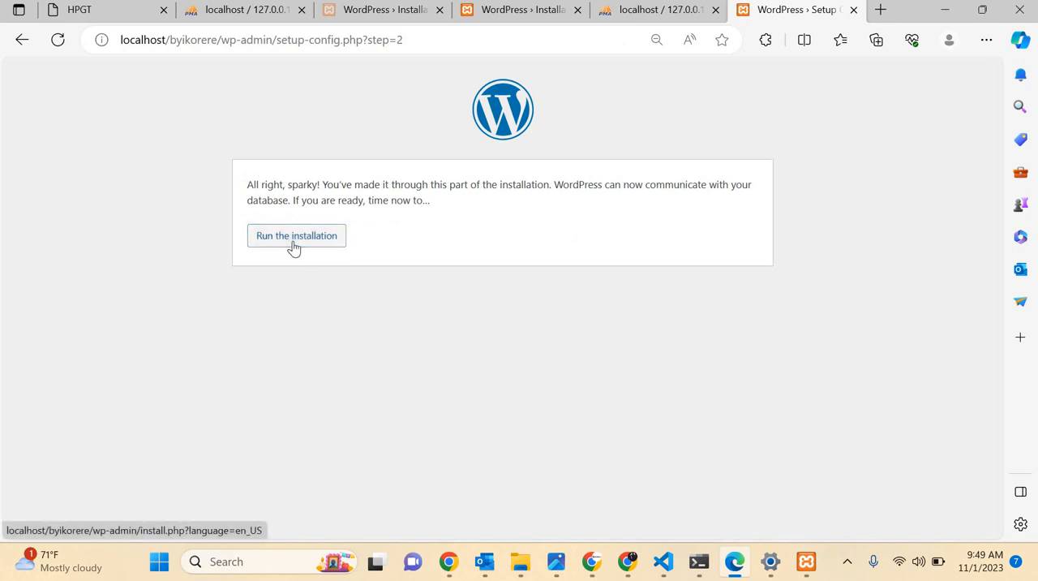
pyautogui.click(294, 248)
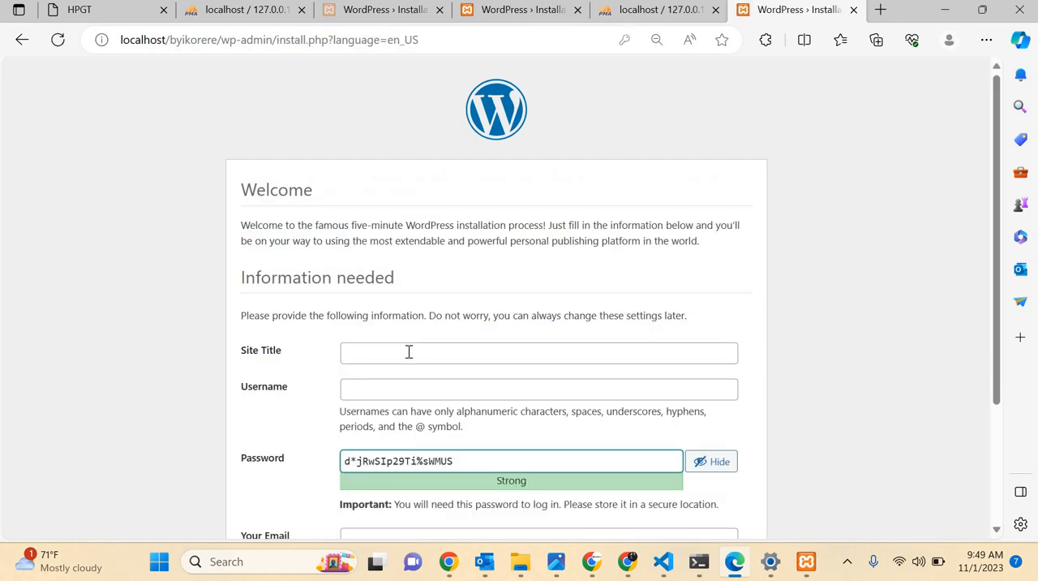
# Enter BYIKORERE in capitals as the site title on the WordPress installation form.
pyautogui.scroll(-1, 405, 268)
pyautogui.click(404, 253)
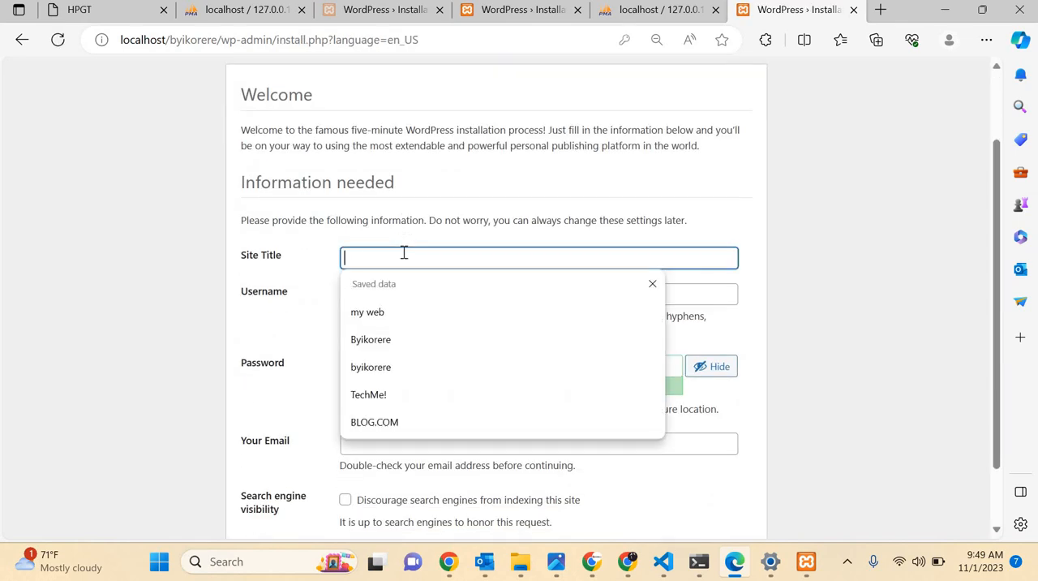
pyautogui.click(385, 367)
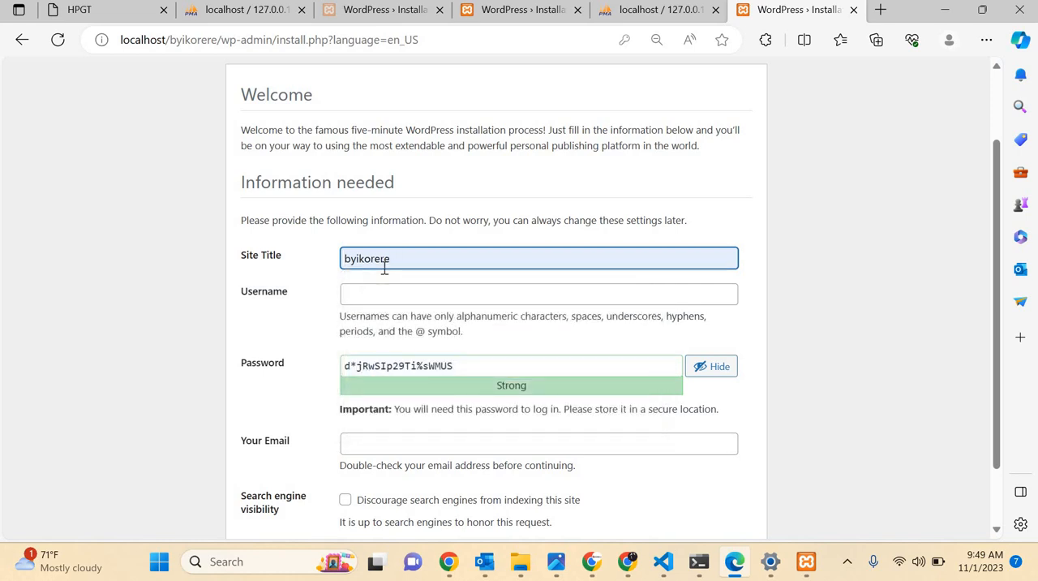
pyautogui.press('BackSpace')
pyautogui.press('BackSpace')
pyautogui.press('BackSpace')
pyautogui.press('BackSpace')
pyautogui.press('BackSpace')
pyautogui.press('BackSpace')
pyautogui.press('BackSpace')
pyautogui.press('BackSpace')
pyautogui.press('BackSpace')
pyautogui.press('capslock')
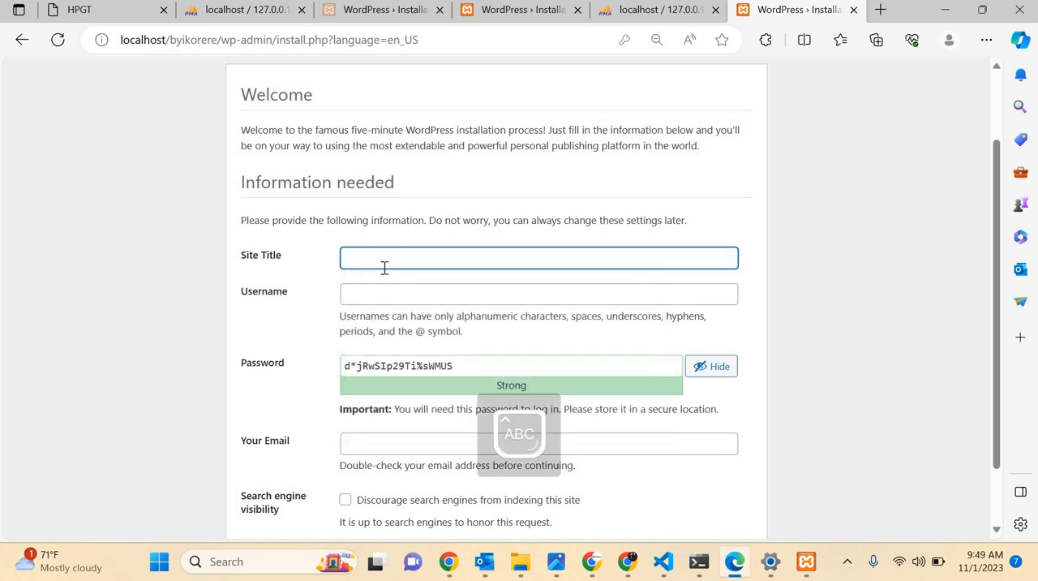
pyautogui.write('BYIKORERE')
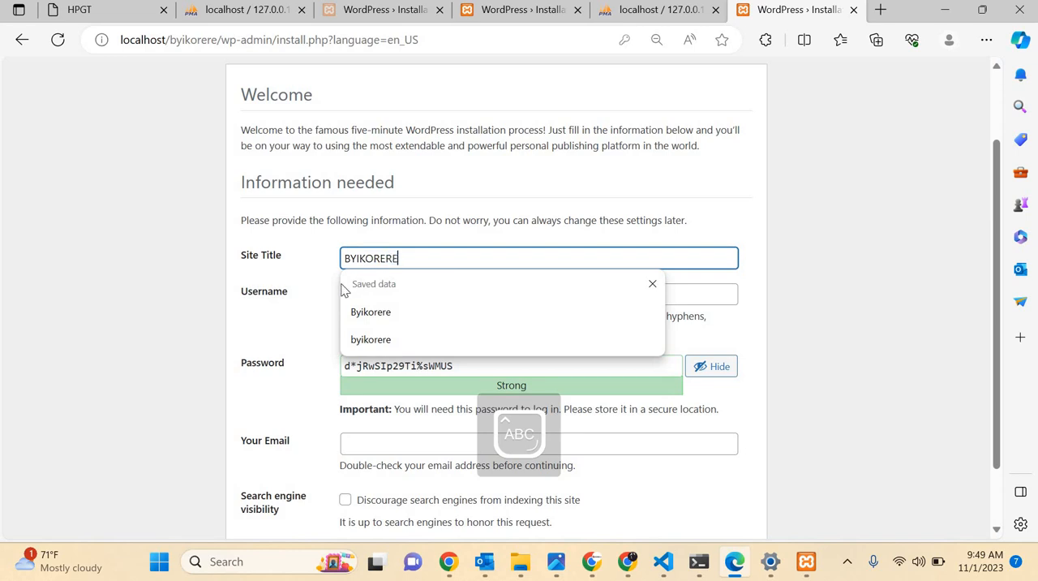
# Set the WordPress account's username to admin in lowercase.
pyautogui.click(373, 296)
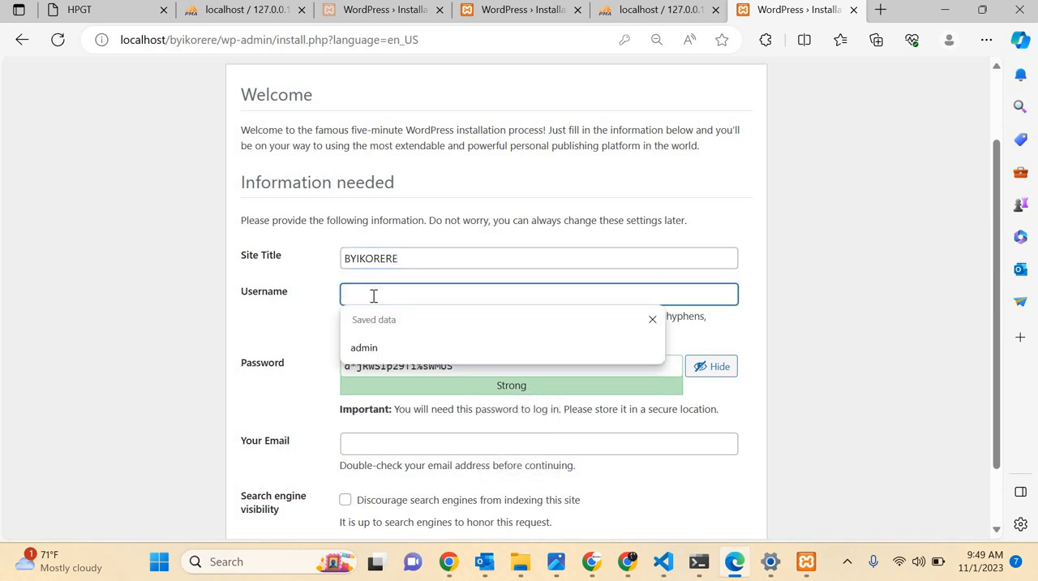
pyautogui.press('capslock')
pyautogui.write('ad')
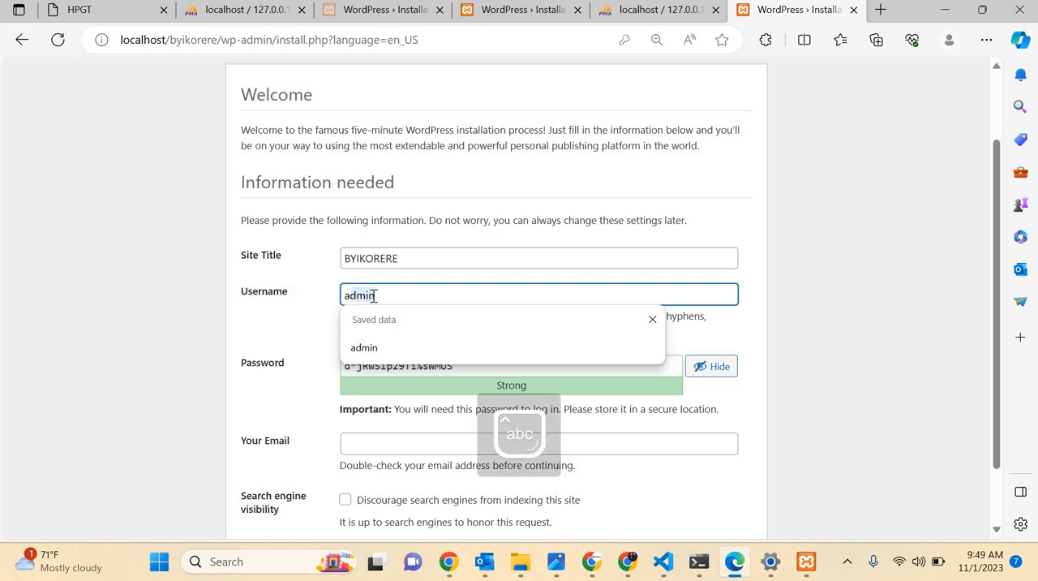
pyautogui.write('min')
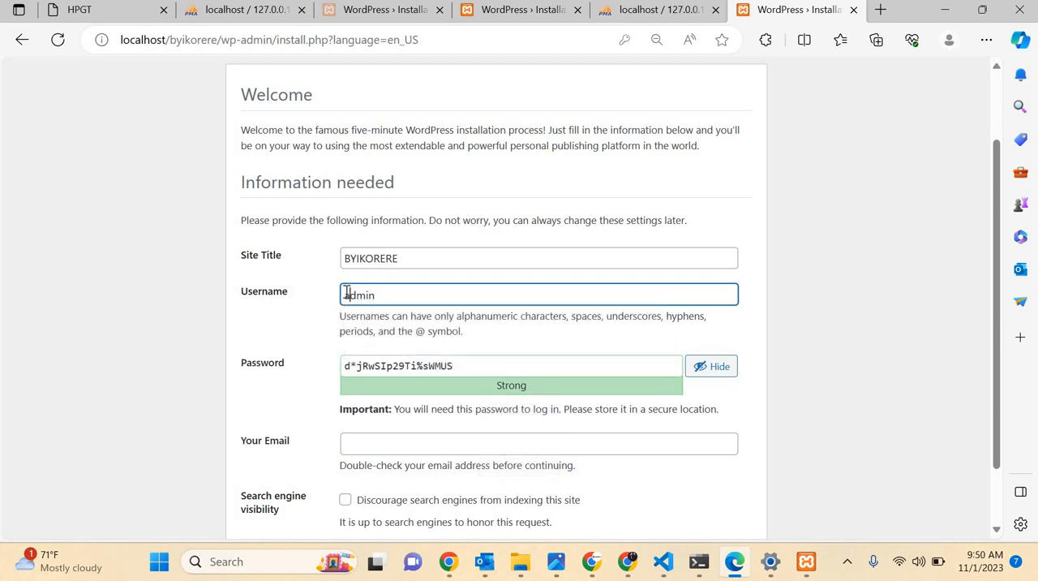
# Capitalize the first letter of the WordPress username so it reads Admin.
pyautogui.press('BackSpace')
pyautogui.press('capslock')
pyautogui.write('A')
pyautogui.press('capslock')
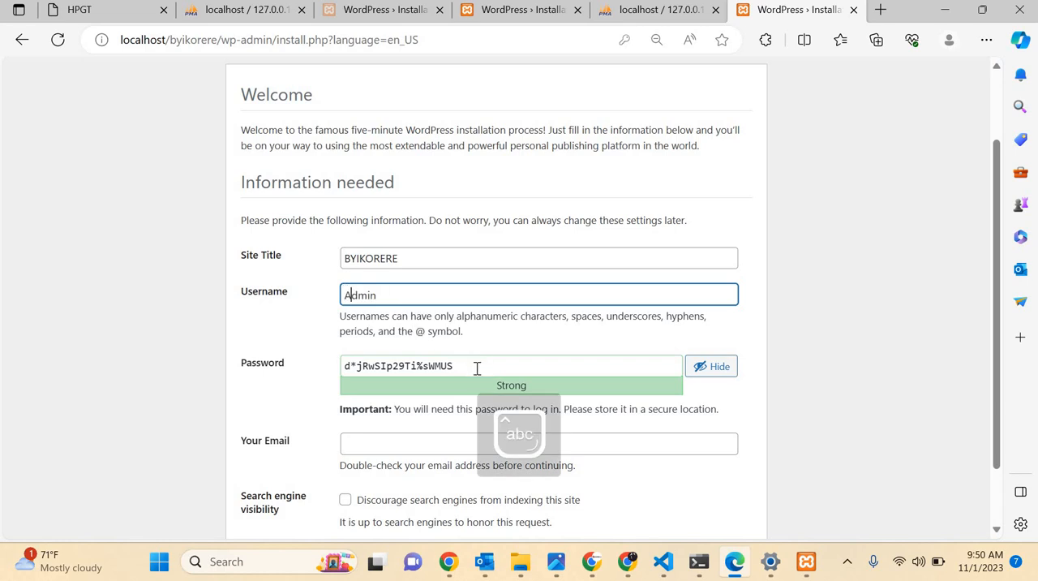
# Replace the generated WordPress password with a custom account password.
pyautogui.click(477, 368)
pyautogui.hotkey('ctrl', 'a')
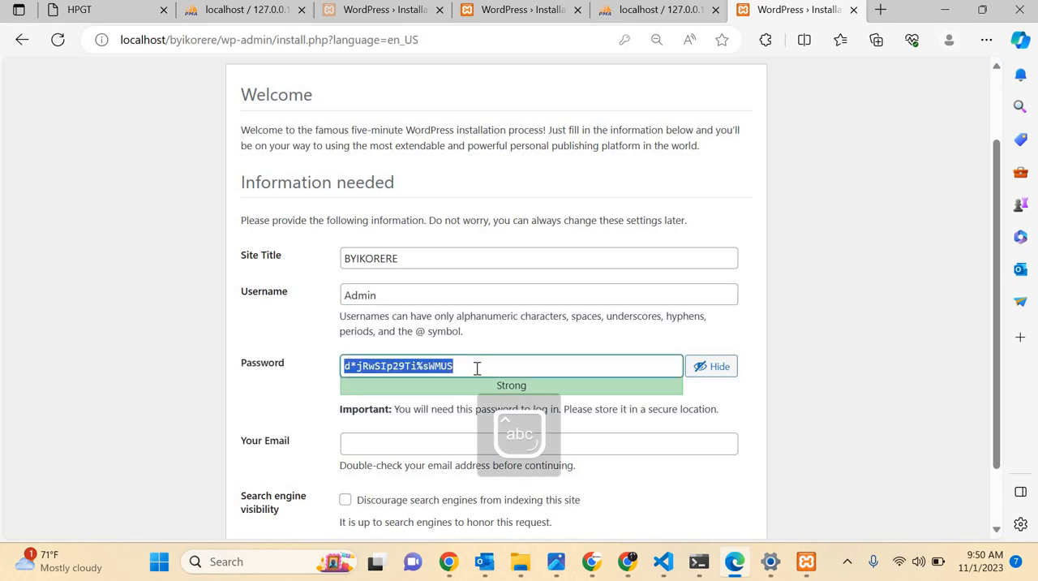
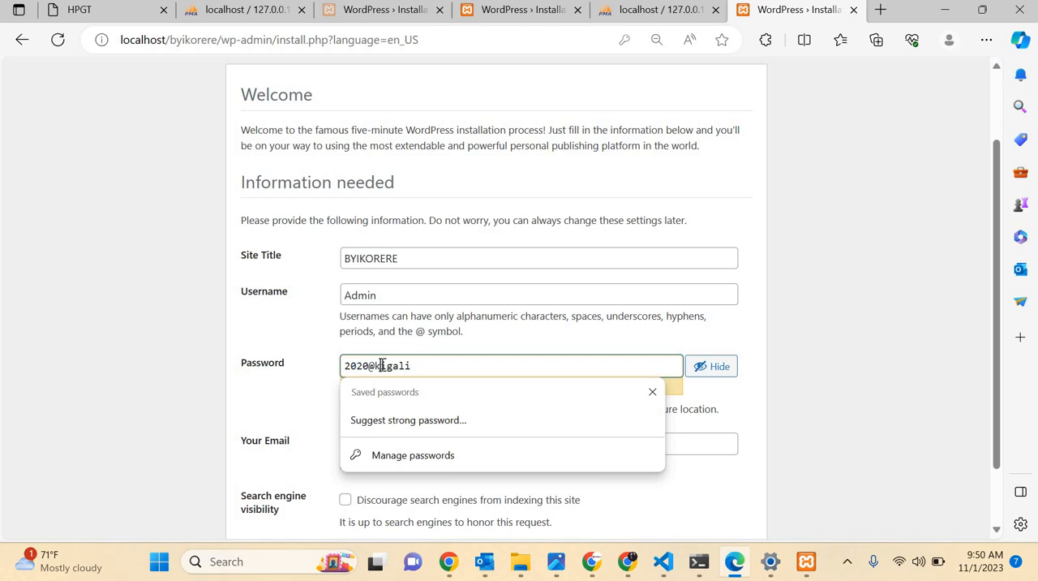
pyautogui.press('capslock')
pyautogui.press('capslock')
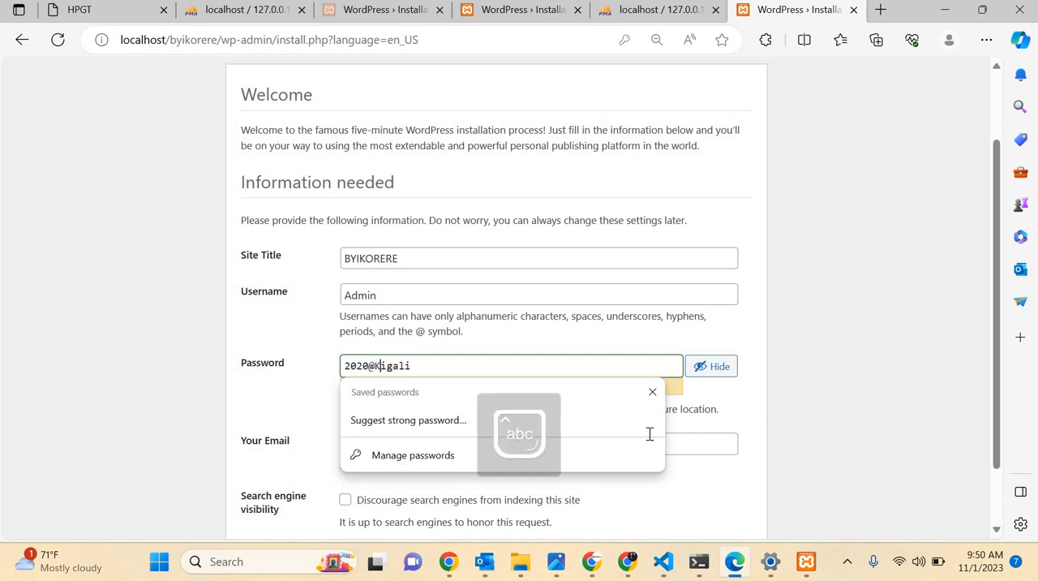
# Fill in the administrator's e-mail on the installation form with a saved address.
pyautogui.scroll(-2, 410, 361)
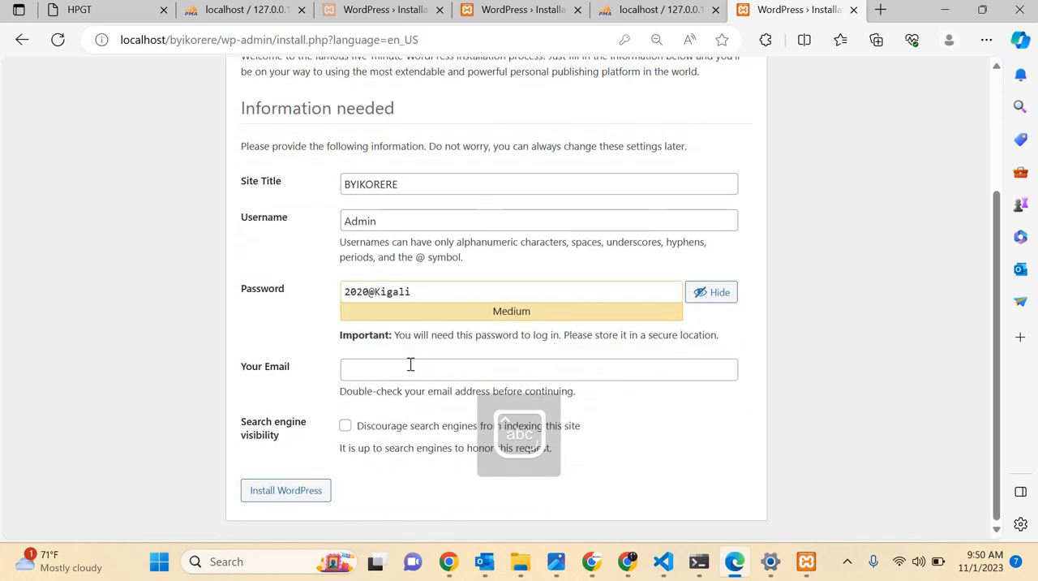
pyautogui.click(411, 364)
pyautogui.press('Up')
pyautogui.press('Up')
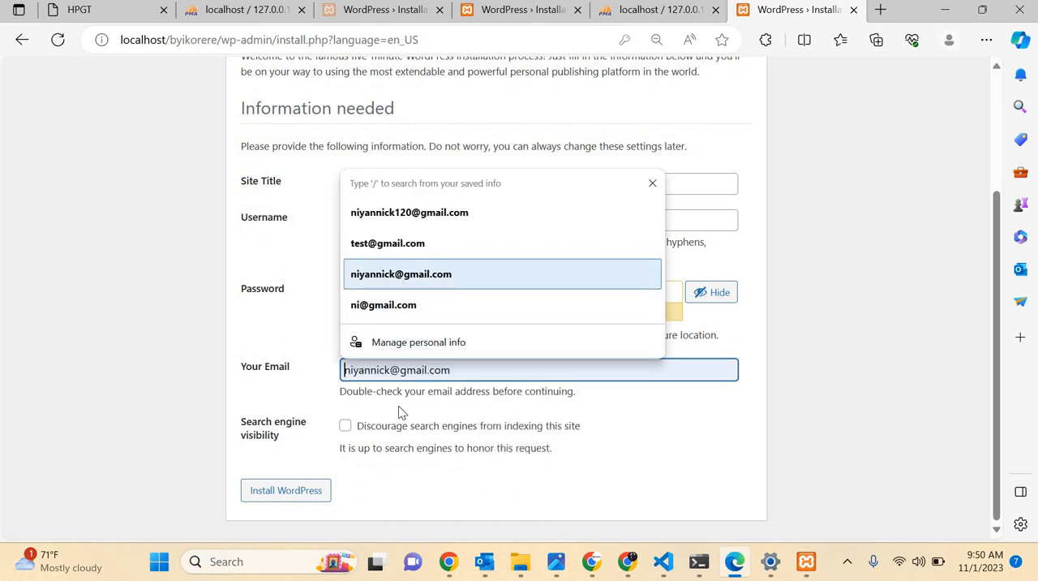
pyautogui.press('Return')
# Install WordPress with search engine indexing allowed, and let the browser save the account password.
pyautogui.click(343, 430)
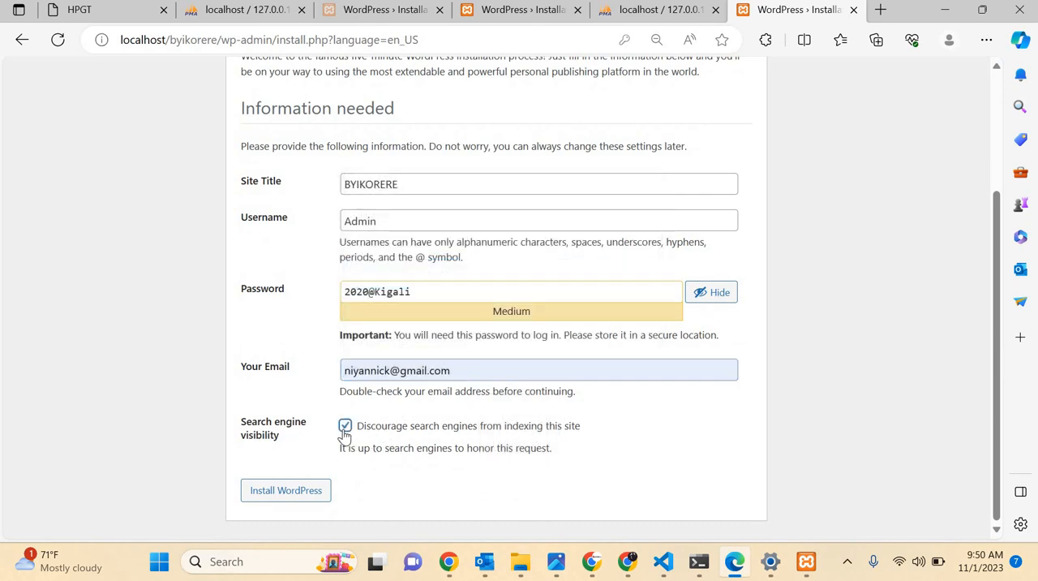
pyautogui.click(343, 430)
pyautogui.click(282, 492)
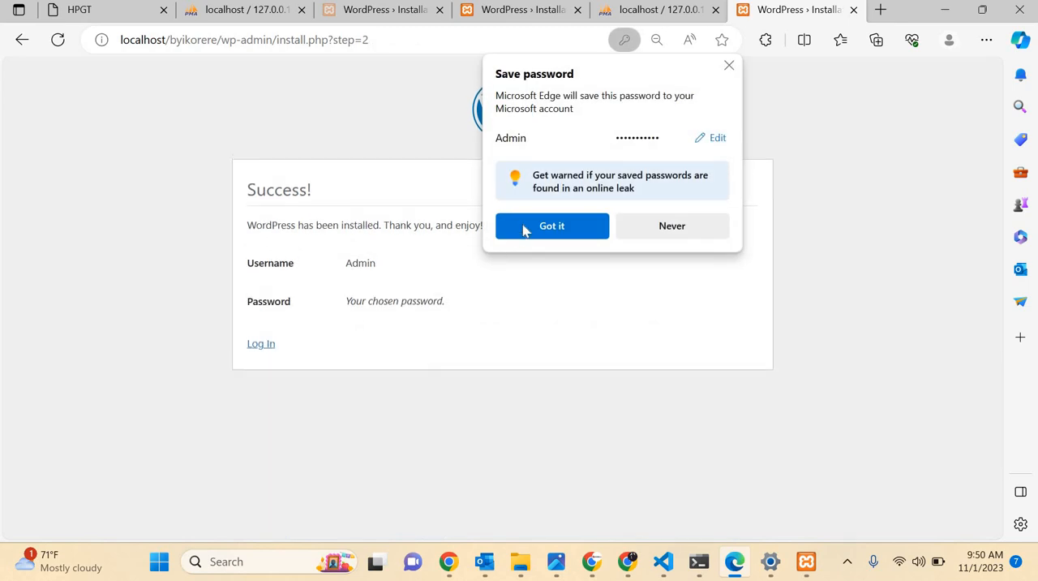
pyautogui.click(550, 228)
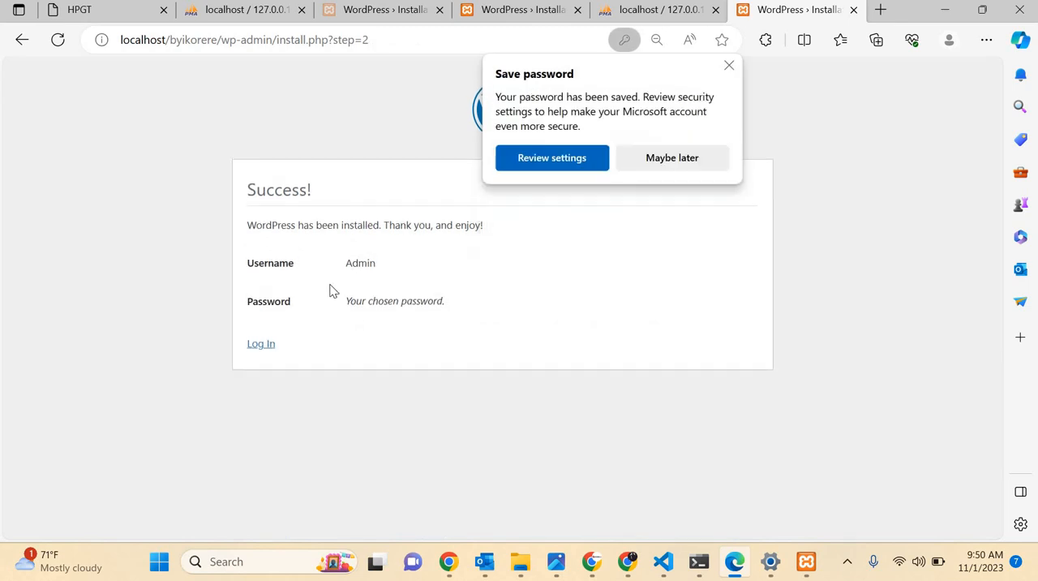
# Reveal the prefilled password on the WordPress login page and log in as Admin.
pyautogui.click(252, 347)
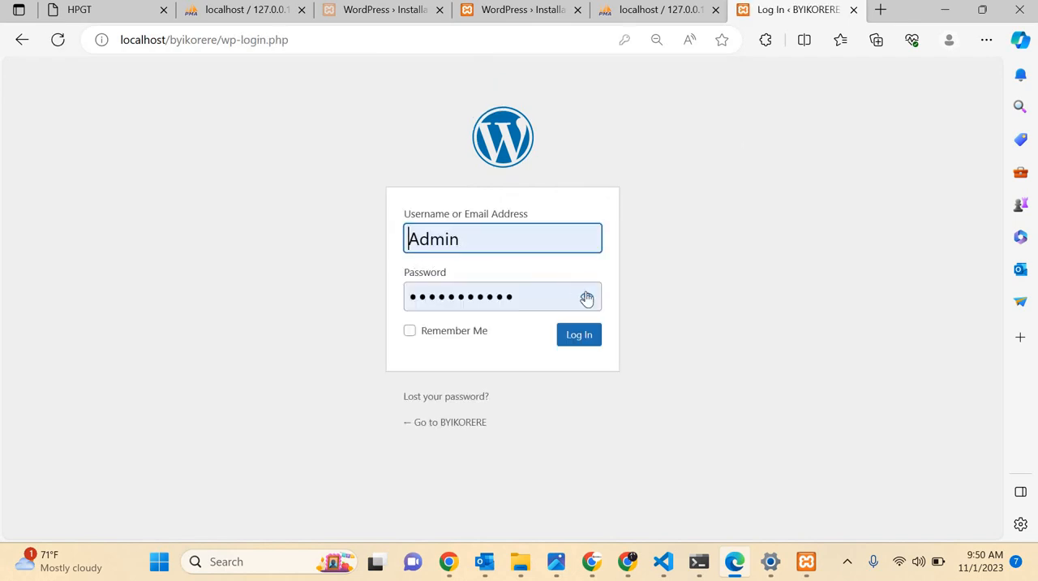
pyautogui.click(587, 297)
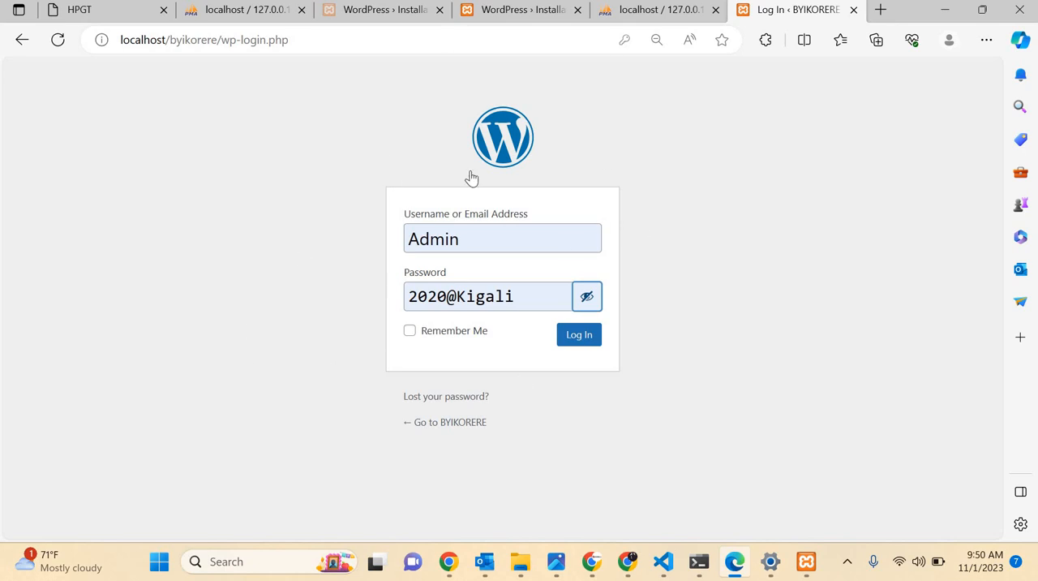
pyautogui.click(575, 335)
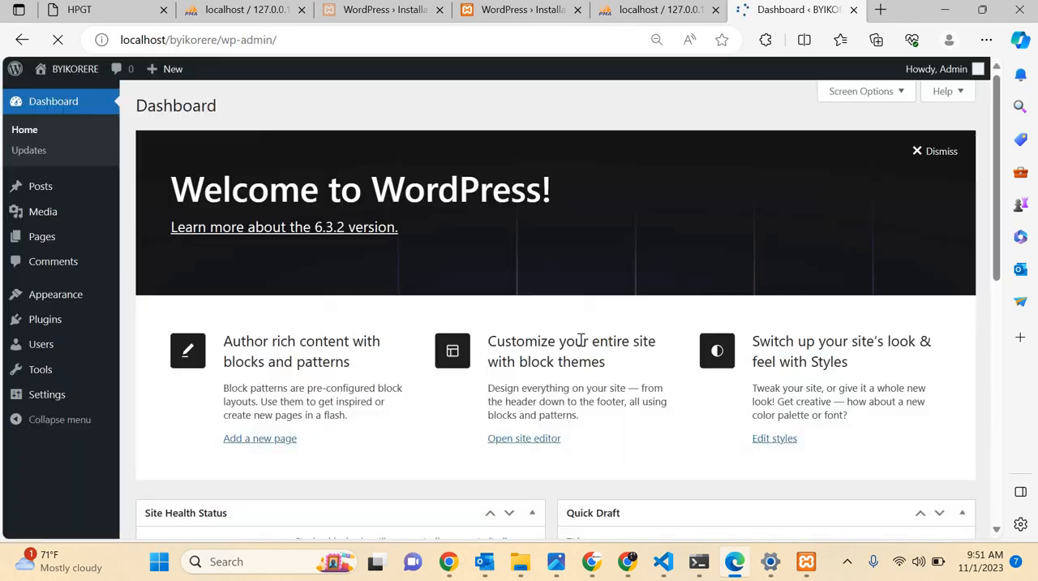
# Dismiss the Welcome to WordPress banner on the dashboard and briefly view the dashboard help overview.
pyautogui.scroll(-4, 403, 426)
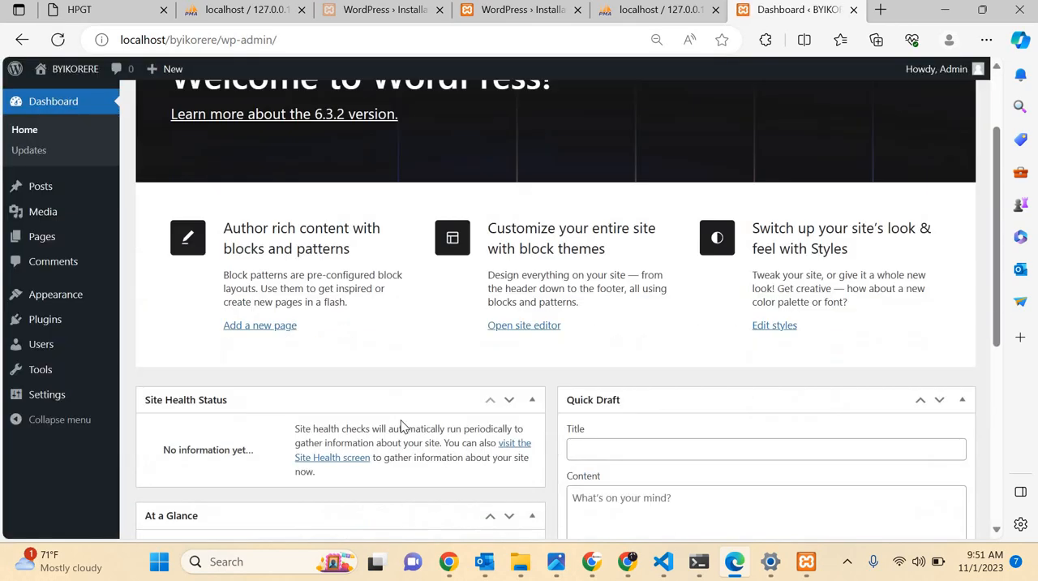
pyautogui.scroll(4, 190, 202)
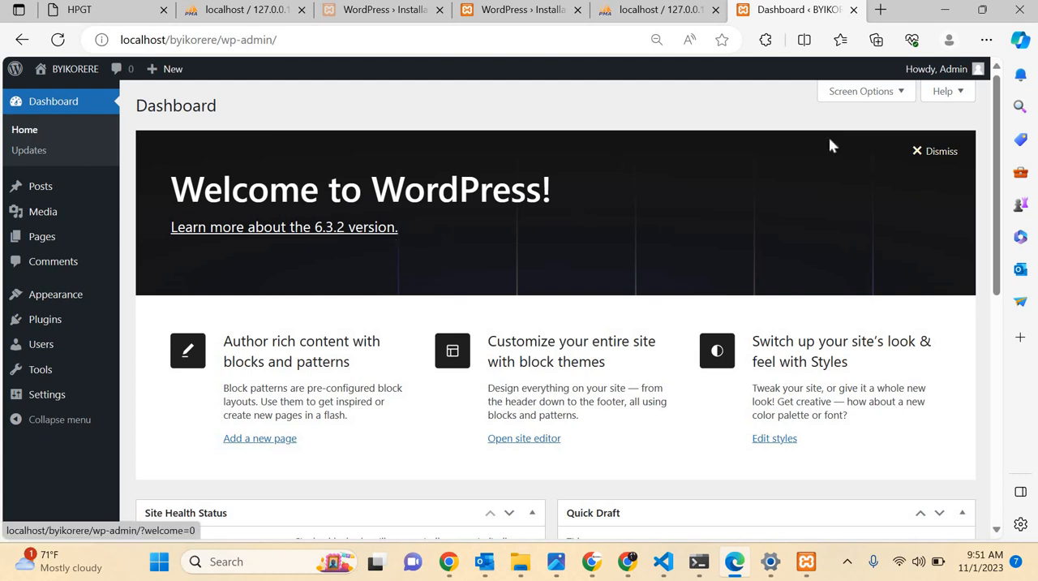
pyautogui.click(924, 152)
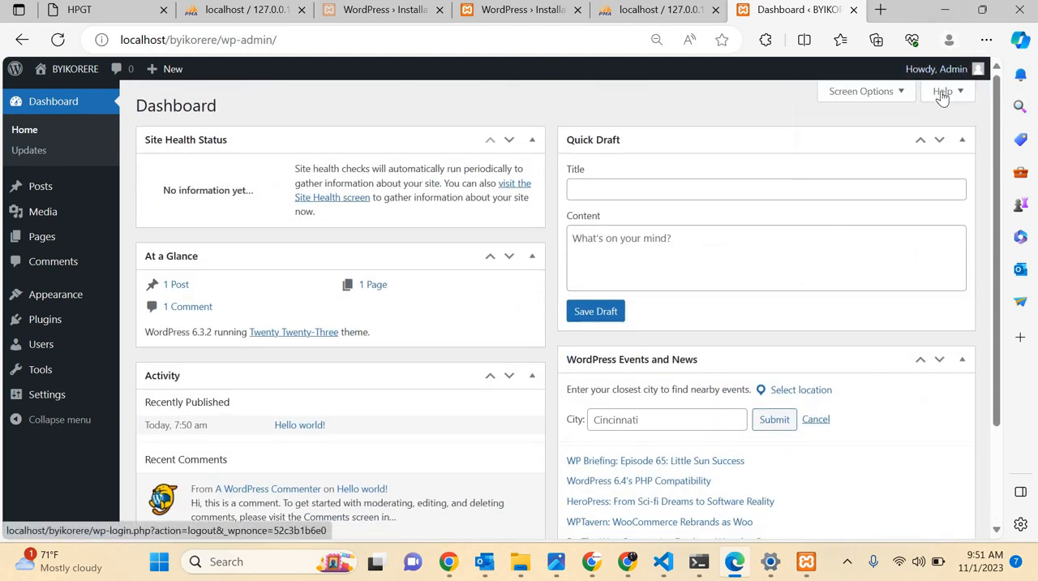
pyautogui.click(955, 92)
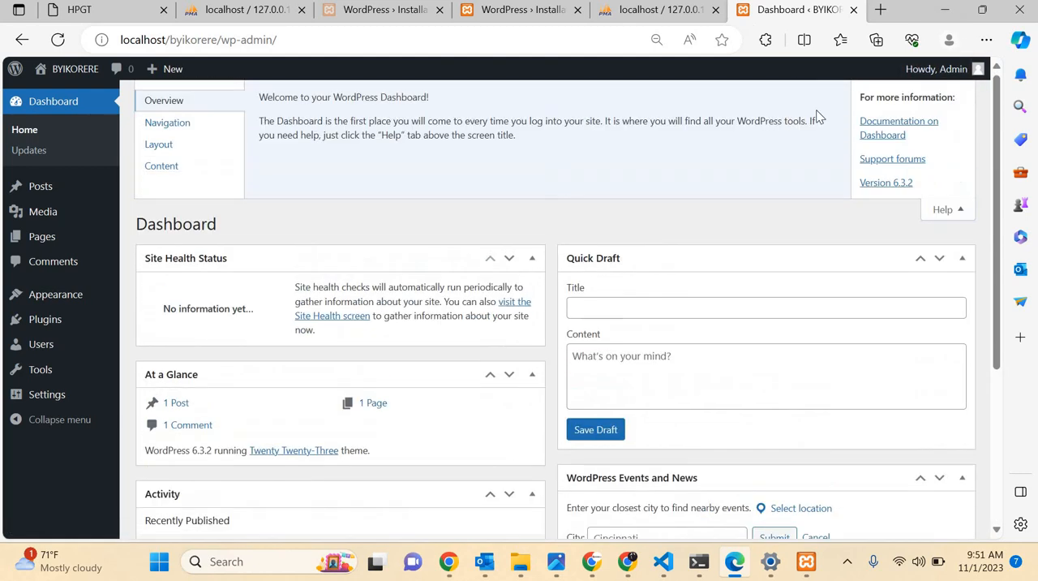
pyautogui.click(954, 209)
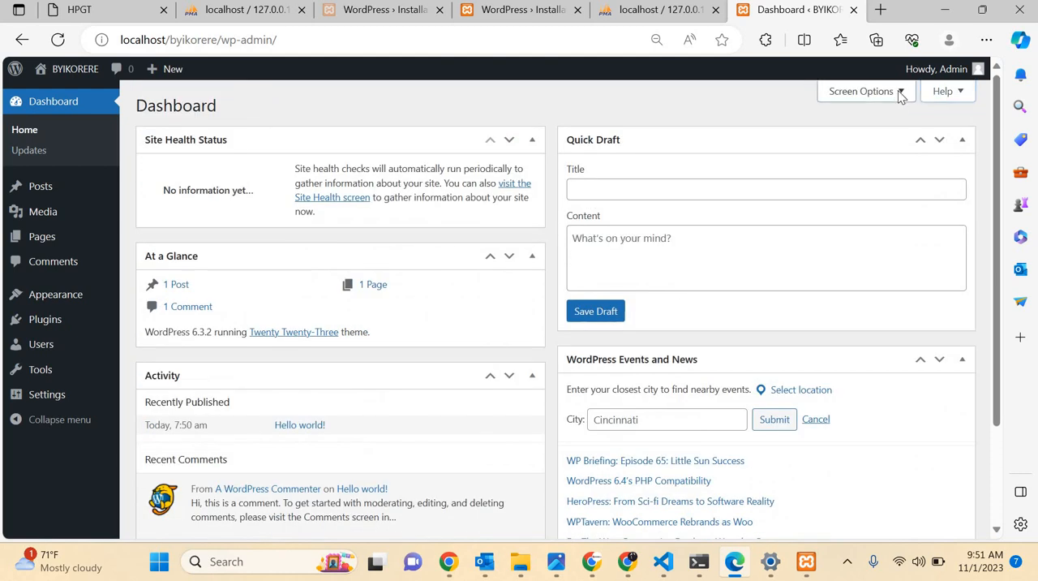
# Hide the WordPress Events and News, Quick Draft, Activity and At a Glance boxes on the dashboard.
pyautogui.click(899, 91)
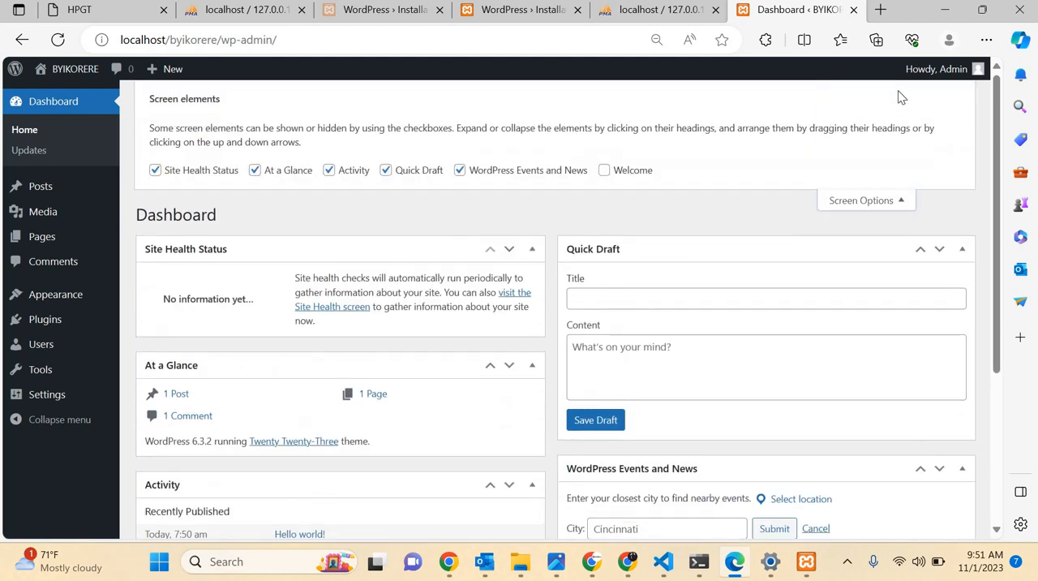
pyautogui.click(459, 171)
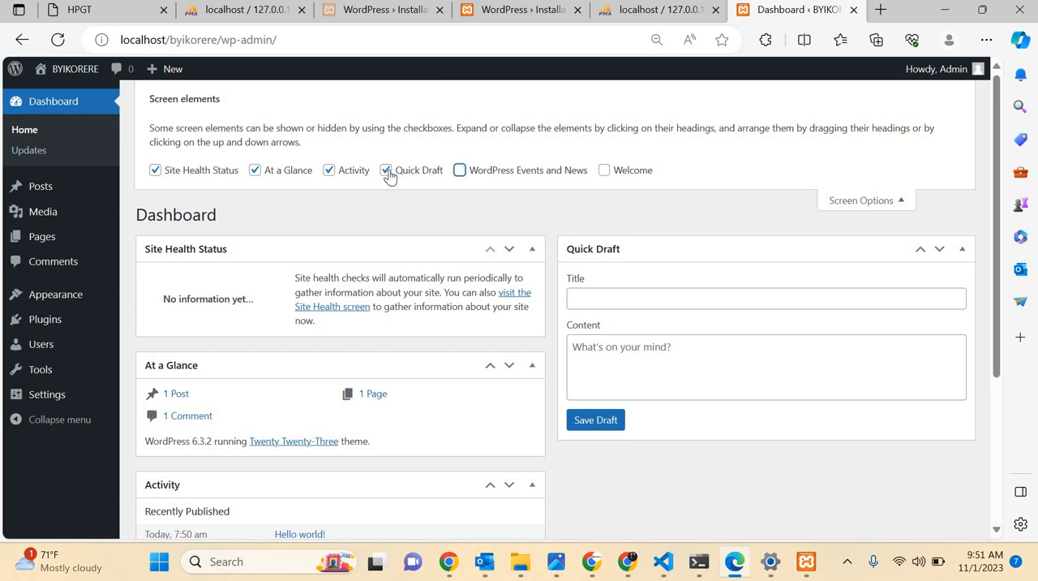
pyautogui.click(388, 172)
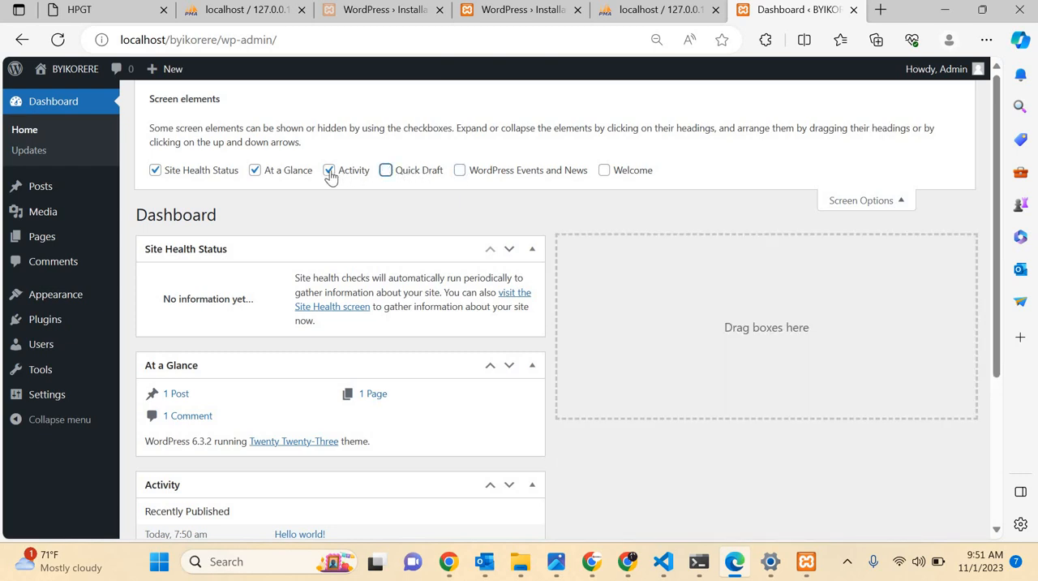
pyautogui.click(327, 172)
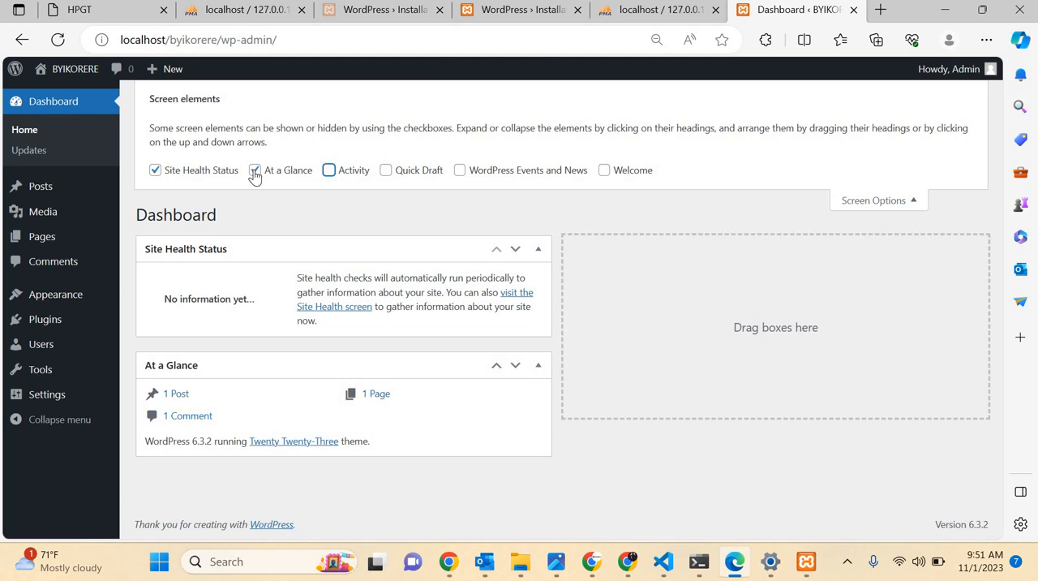
pyautogui.click(255, 170)
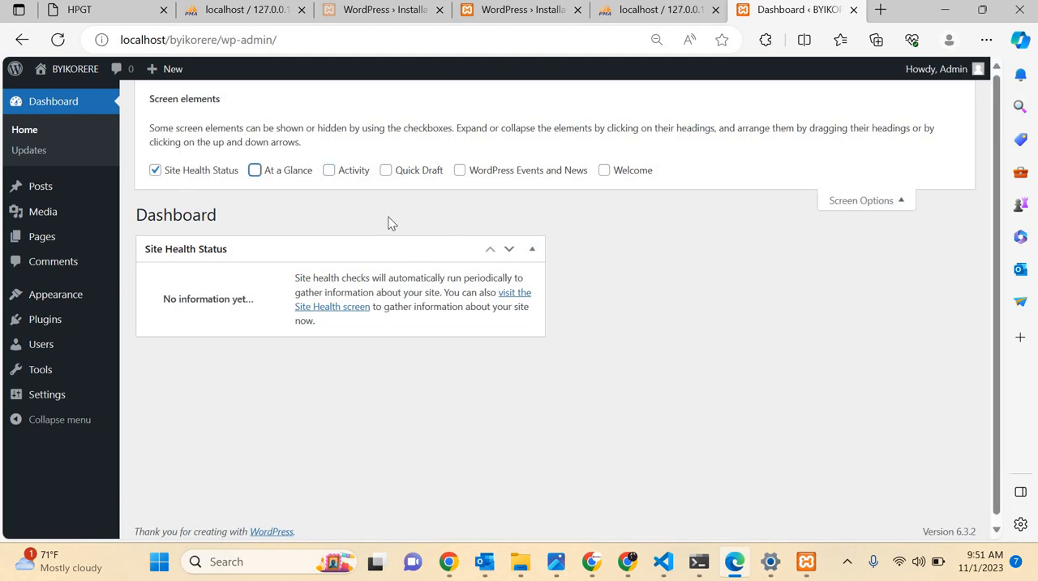
pyautogui.click(902, 201)
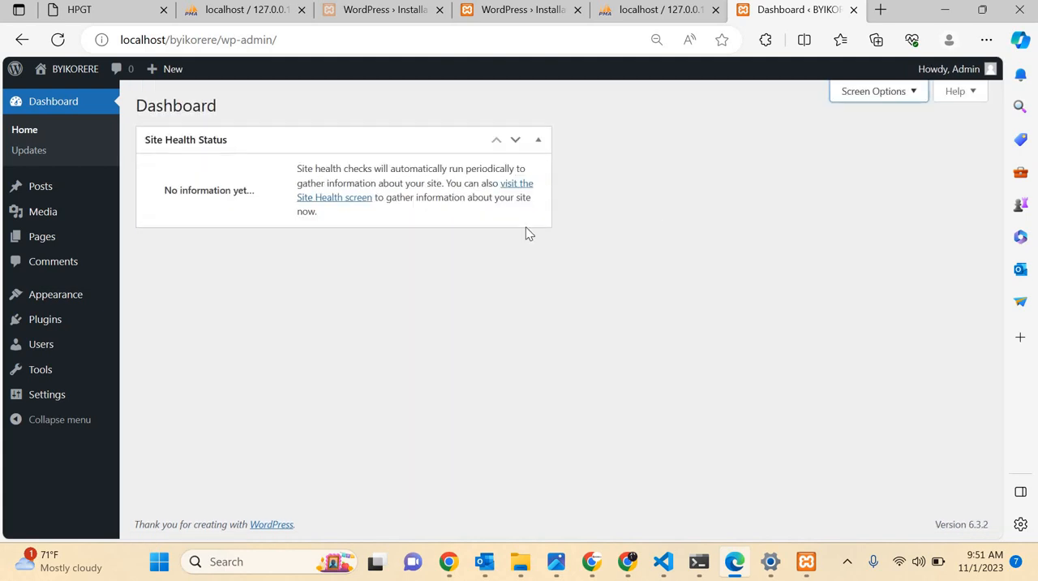
# Collapse the Site Health Status box, move it to the dashboard's second column and reload the dashboard.
pyautogui.click(538, 140)
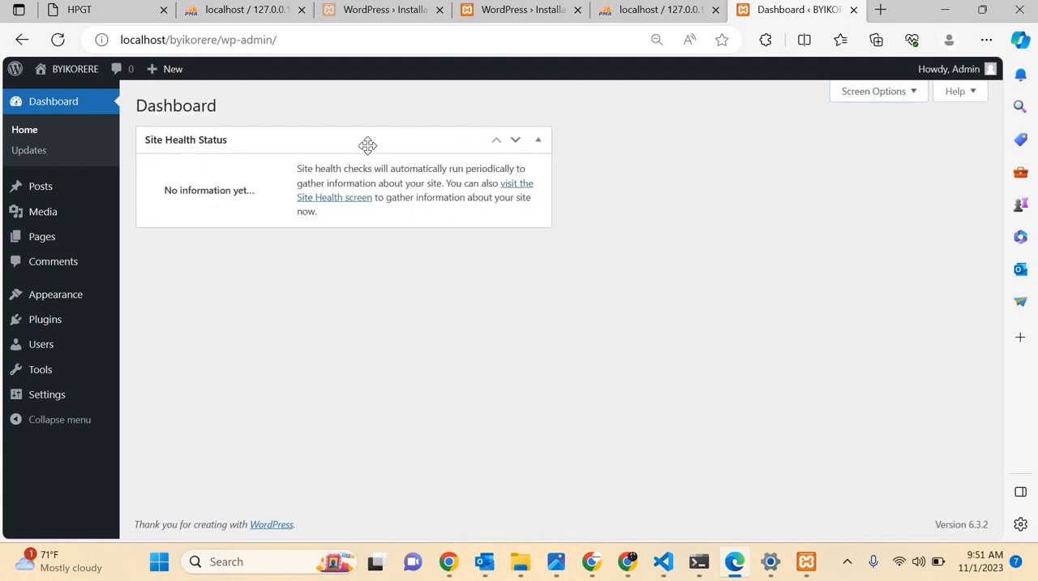
pyautogui.moveTo(500, 157)
pyautogui.mouseDown()
pyautogui.moveTo(719, 181)
pyautogui.moveTo(825, 150)
pyautogui.mouseUp()
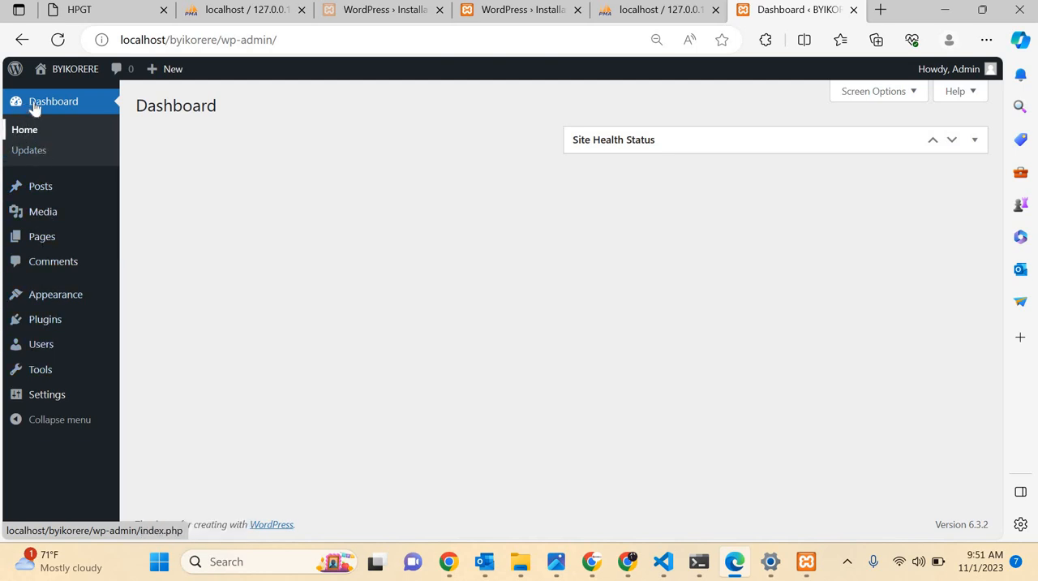
pyautogui.click(58, 104)
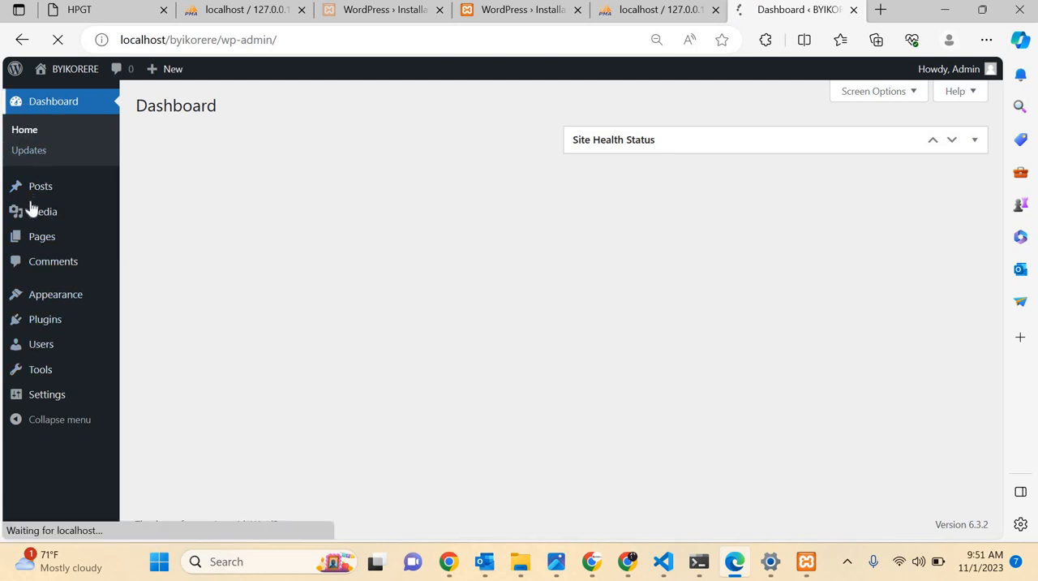
# Go to the site's list of posts and start adding a new post.
pyautogui.moveTo(65, 191)
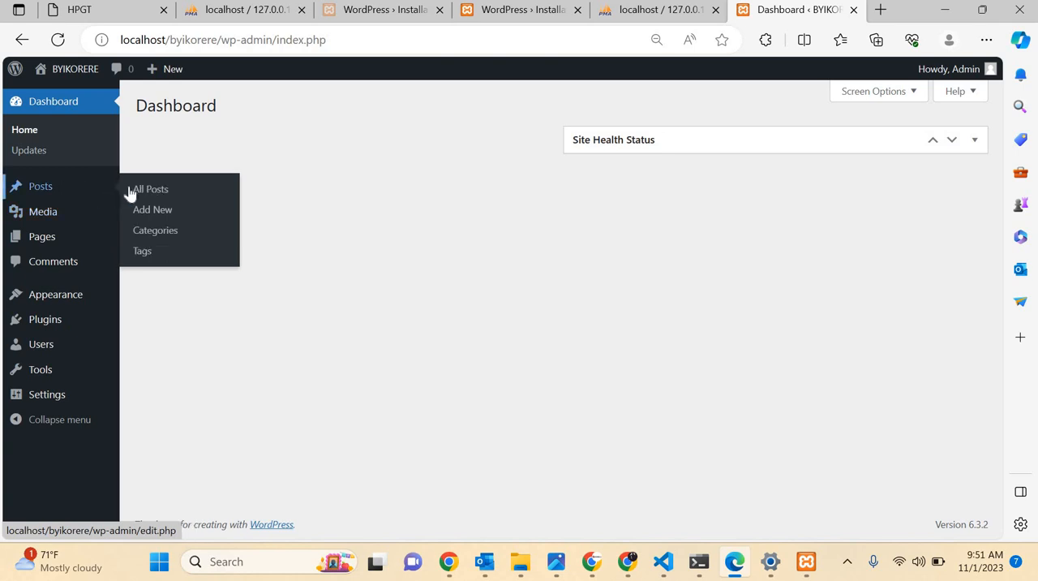
pyautogui.click(51, 190)
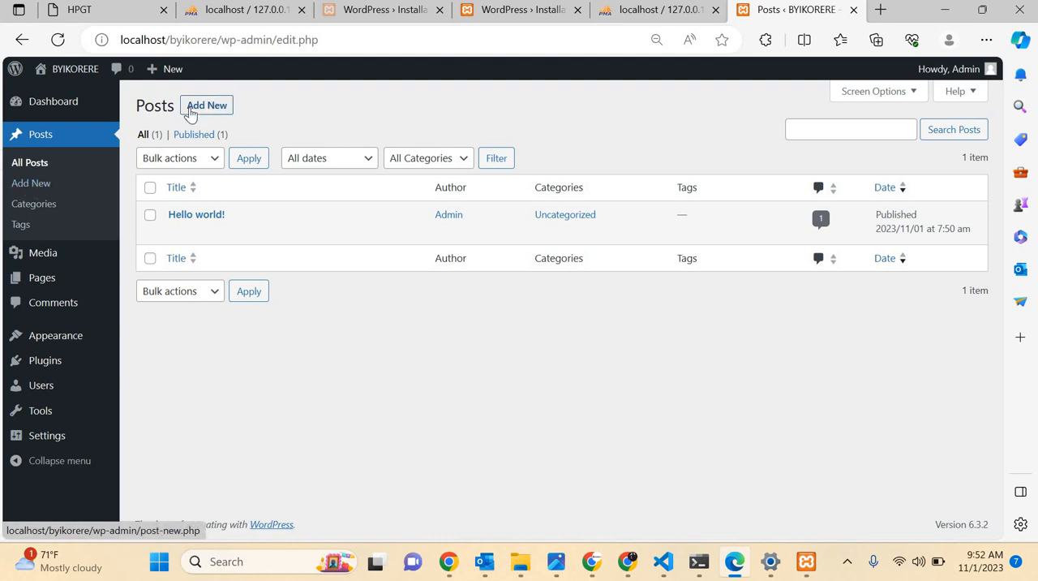
pyautogui.click(190, 113)
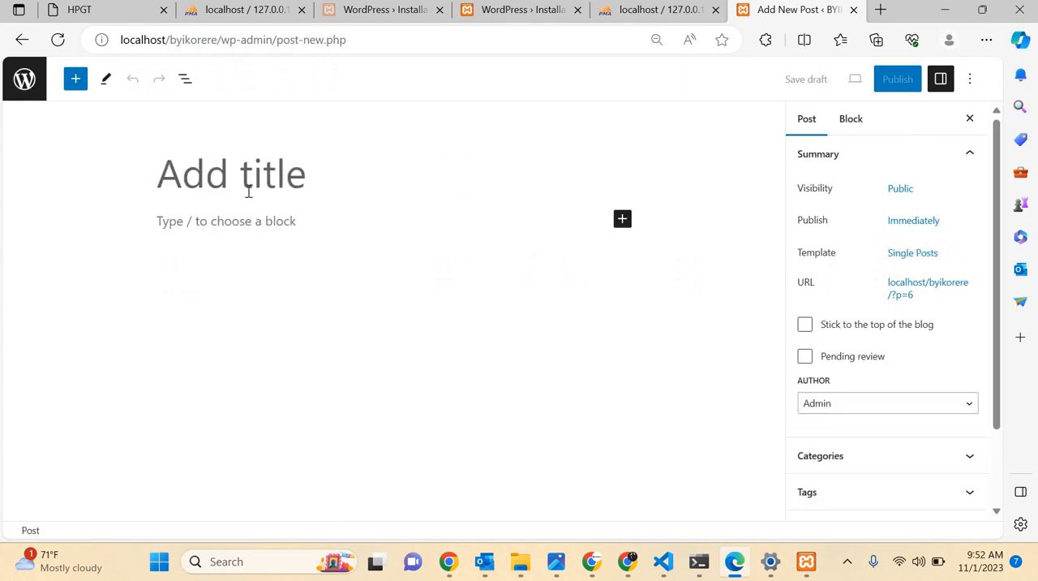
# Title the post "my new post" and enter vgcctycfycguvytf56dfbouydrwwr as its paragraph text.
pyautogui.write('n')
pyautogui.press('BackSpace')
pyautogui.write('my new')
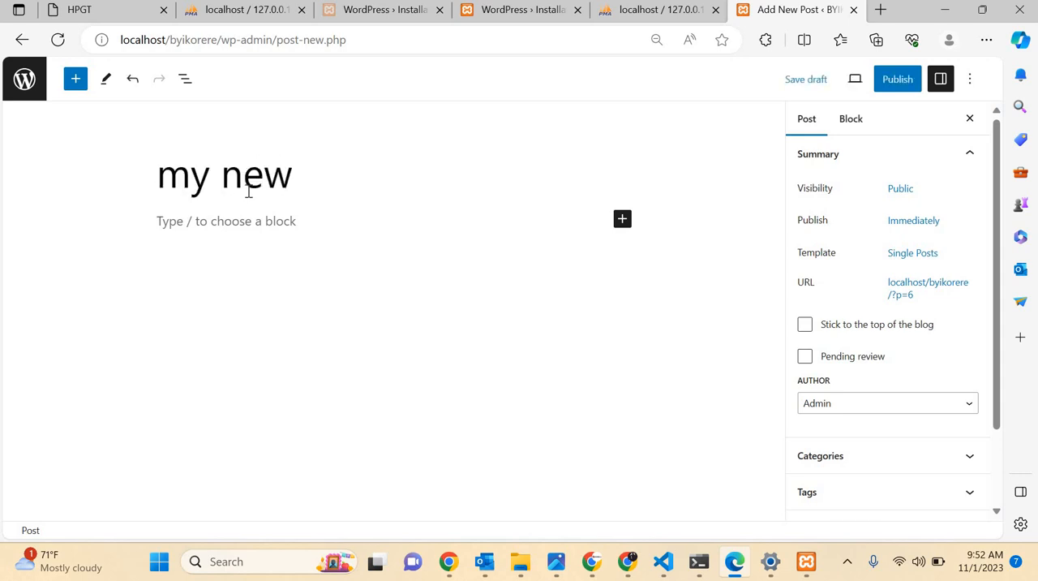
pyautogui.write(' po')
pyautogui.press('BackSpace')
pyautogui.write('post')
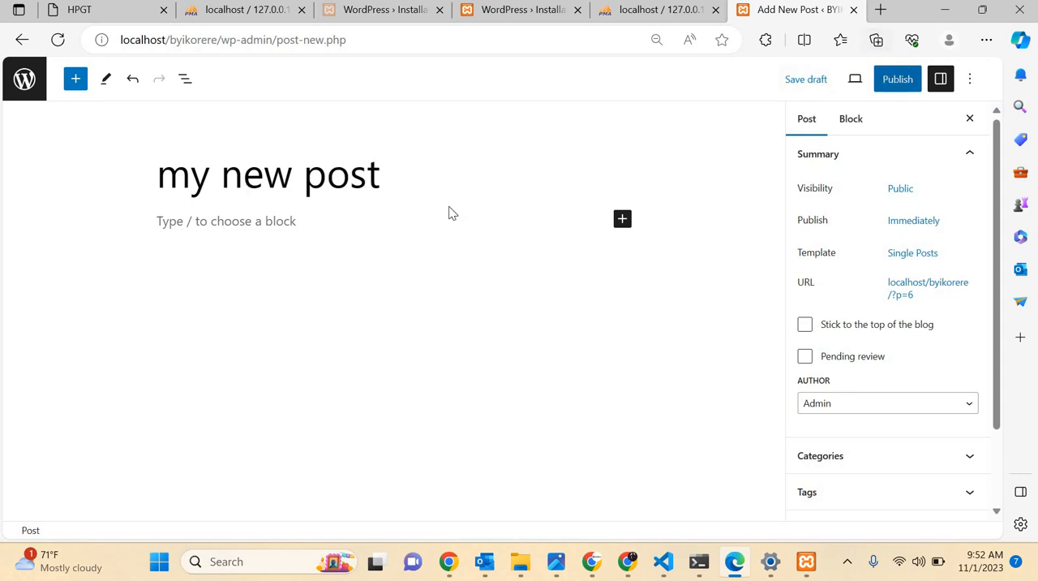
pyautogui.click(369, 229)
pyautogui.write('vgcctycfycguvytf56dfbouydrwwr')
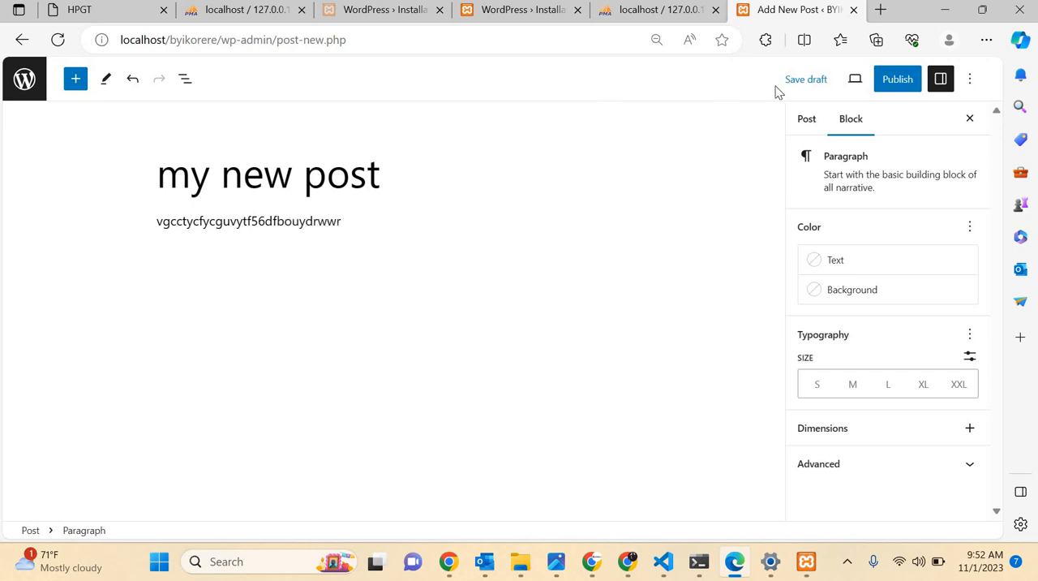
# Review the post-level settings of "my new post" and publish the post.
pyautogui.click(807, 120)
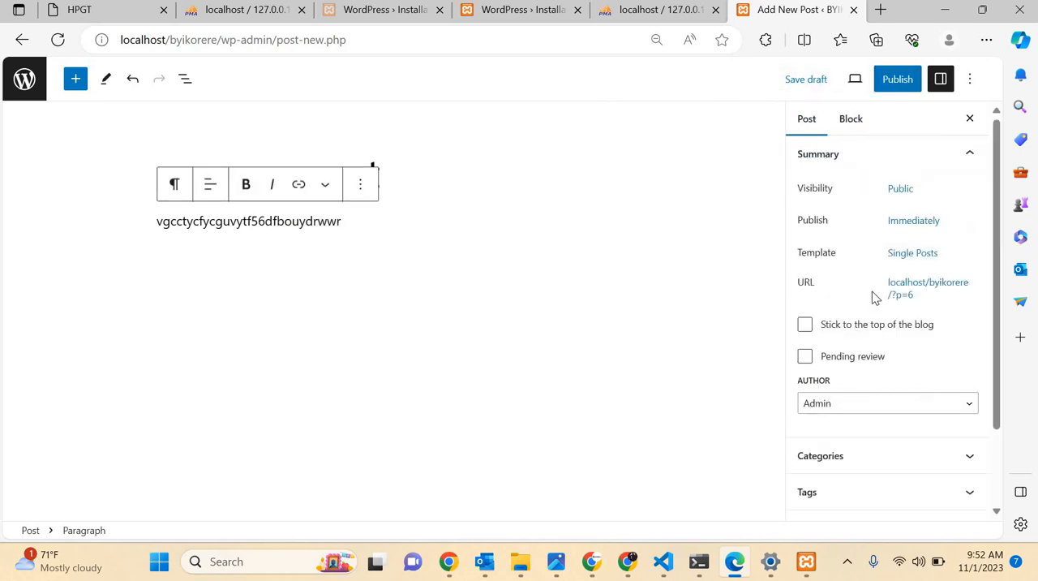
pyautogui.scroll(-1, 863, 444)
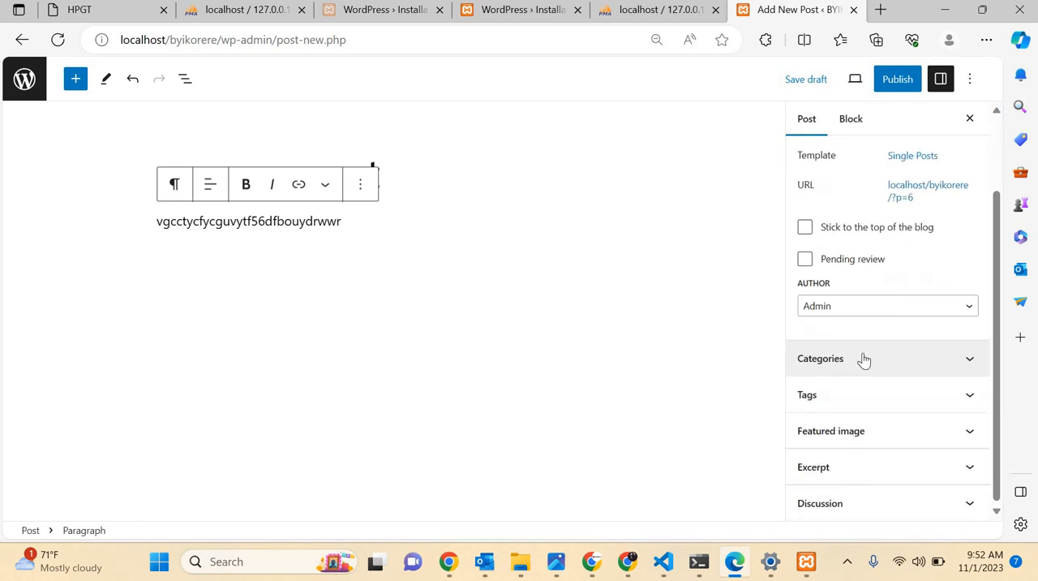
pyautogui.scroll(1, 870, 403)
pyautogui.scroll(-1, 870, 403)
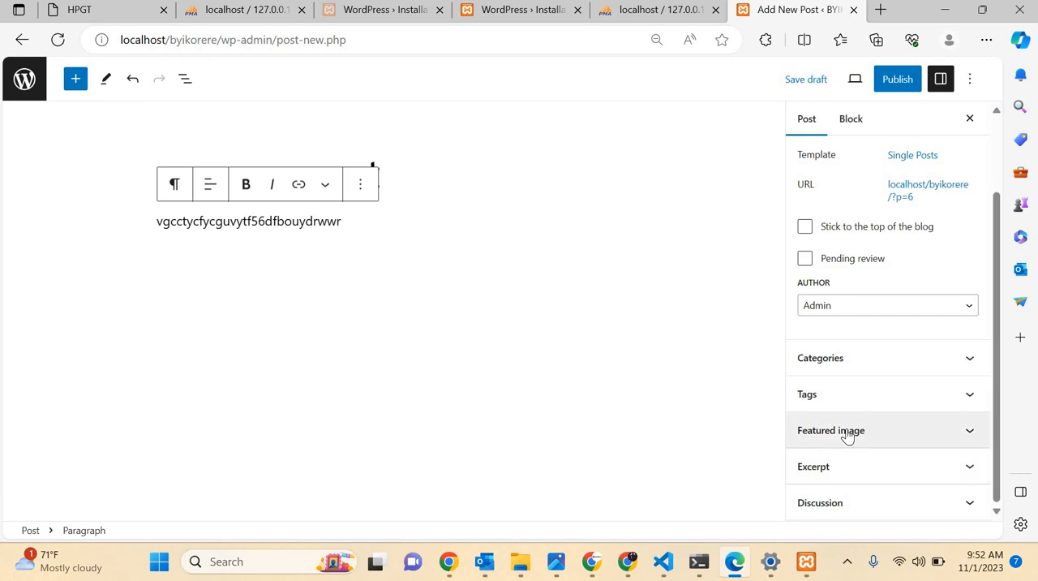
pyautogui.click(887, 81)
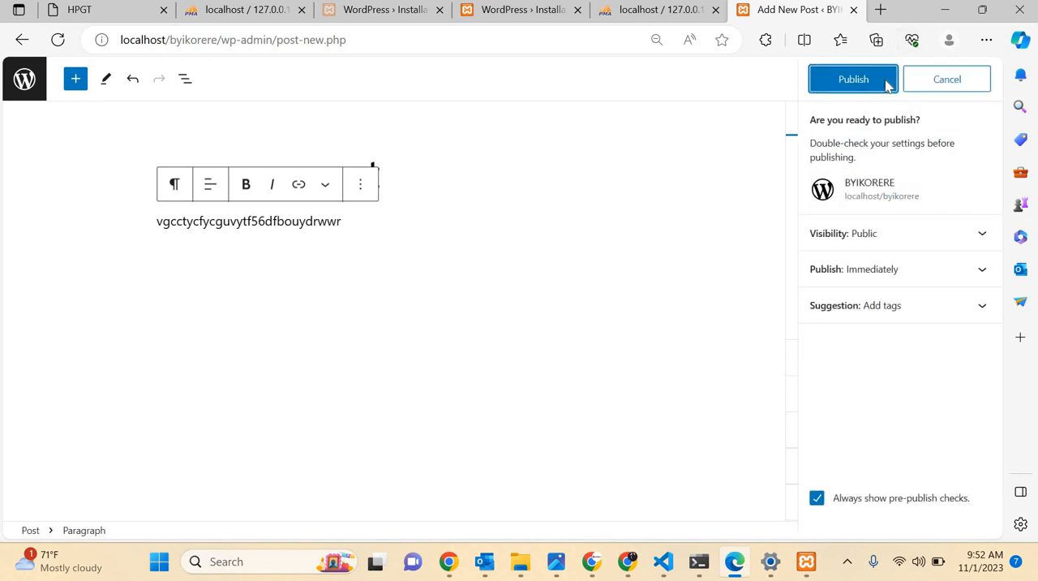
pyautogui.click(887, 81)
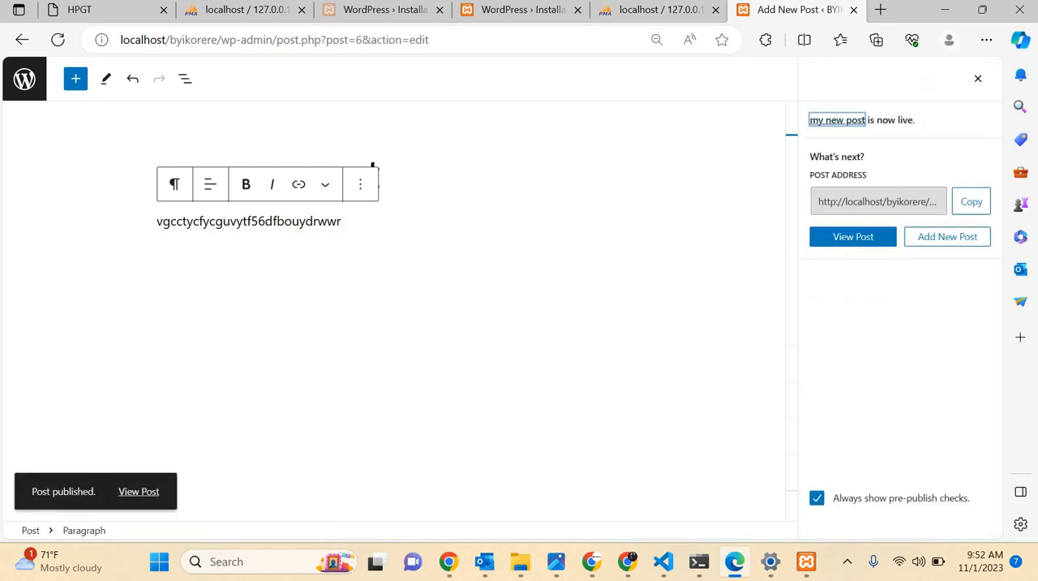
# Glance at the byikorere_db database in phpMyAdmin, then leave the post editor for the list of all posts.
pyautogui.click(645, 12)
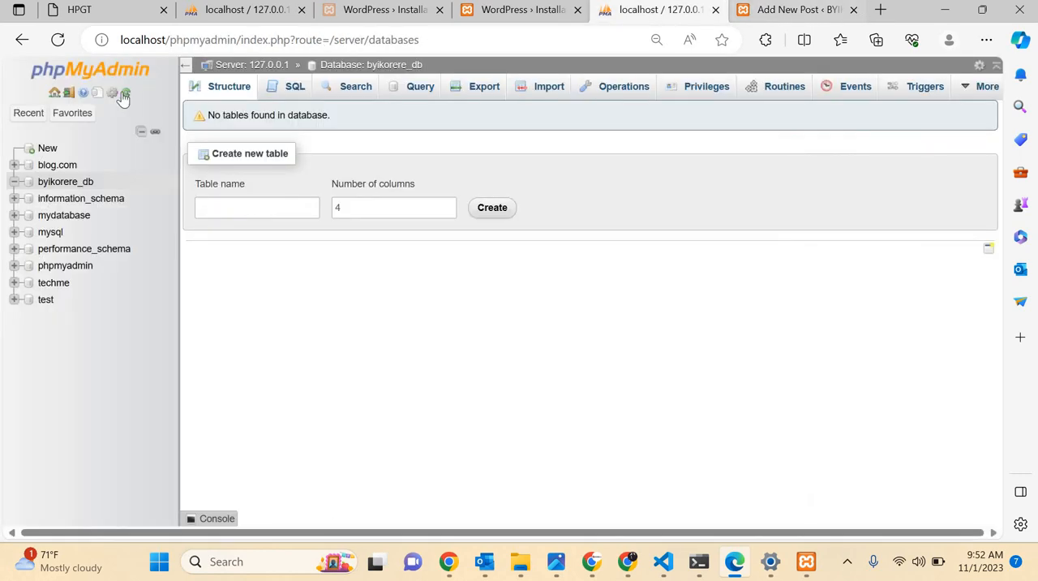
pyautogui.click(808, 12)
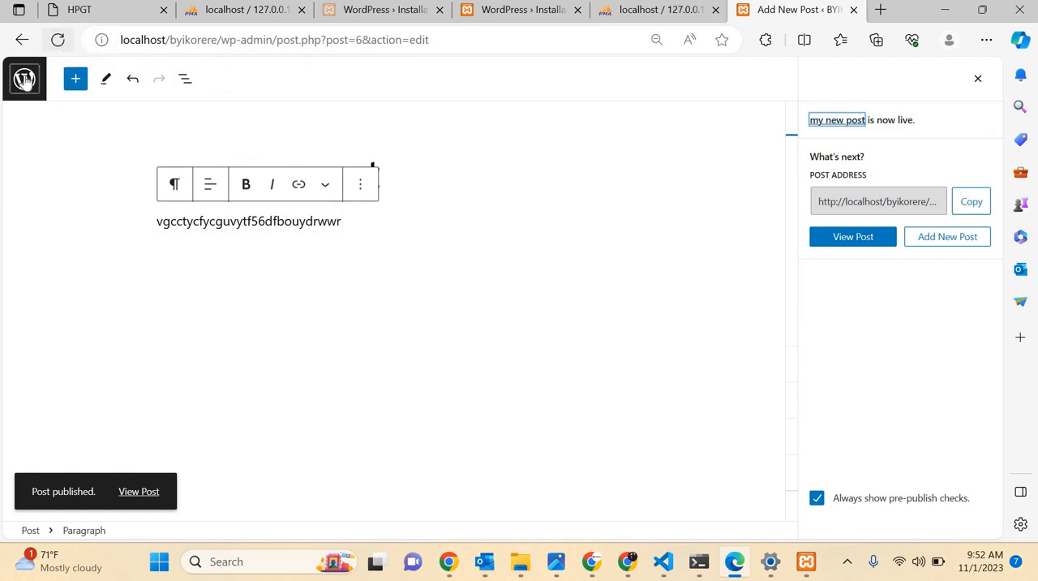
pyautogui.click(25, 78)
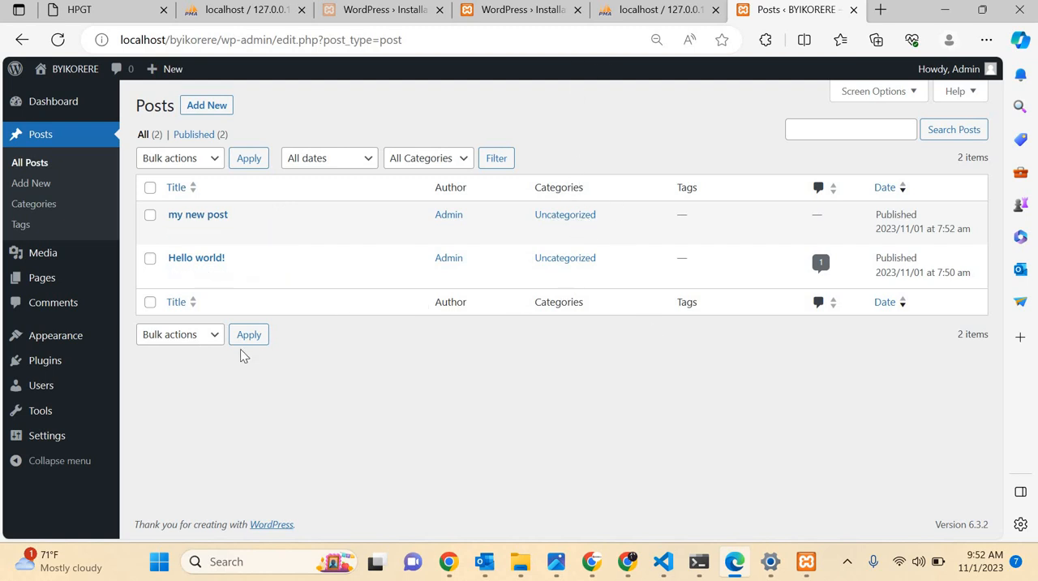
# Open the media library's upload area and browse the Downloads folder for files, then dismiss the file selection.
pyautogui.moveTo(47, 257)
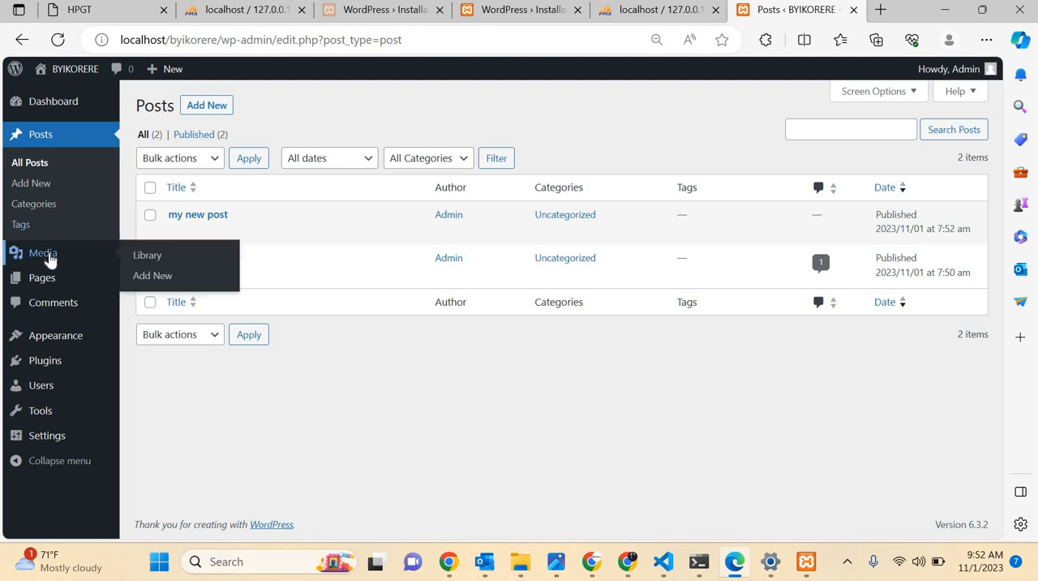
pyautogui.click(49, 258)
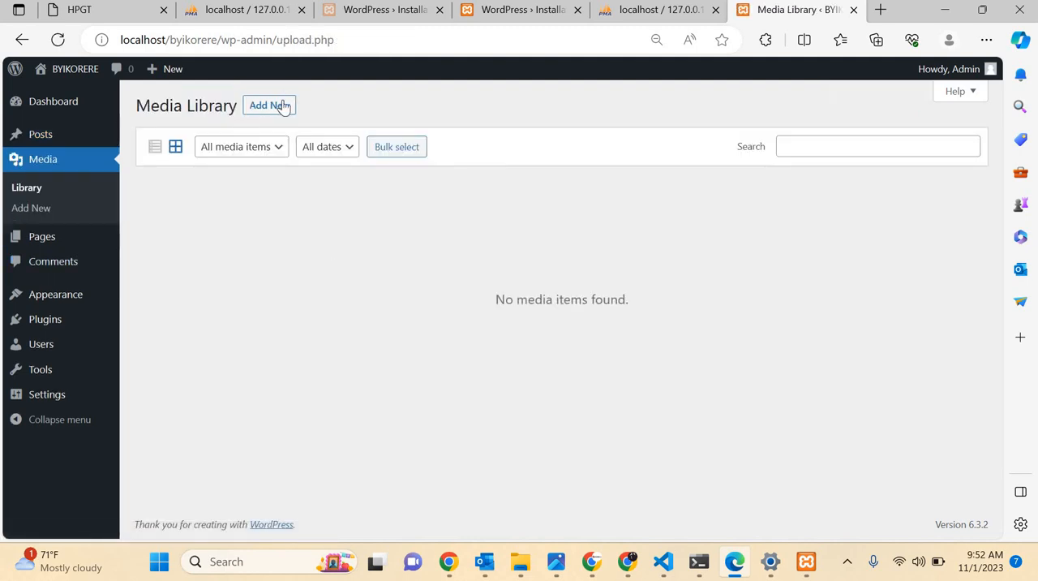
pyautogui.click(276, 106)
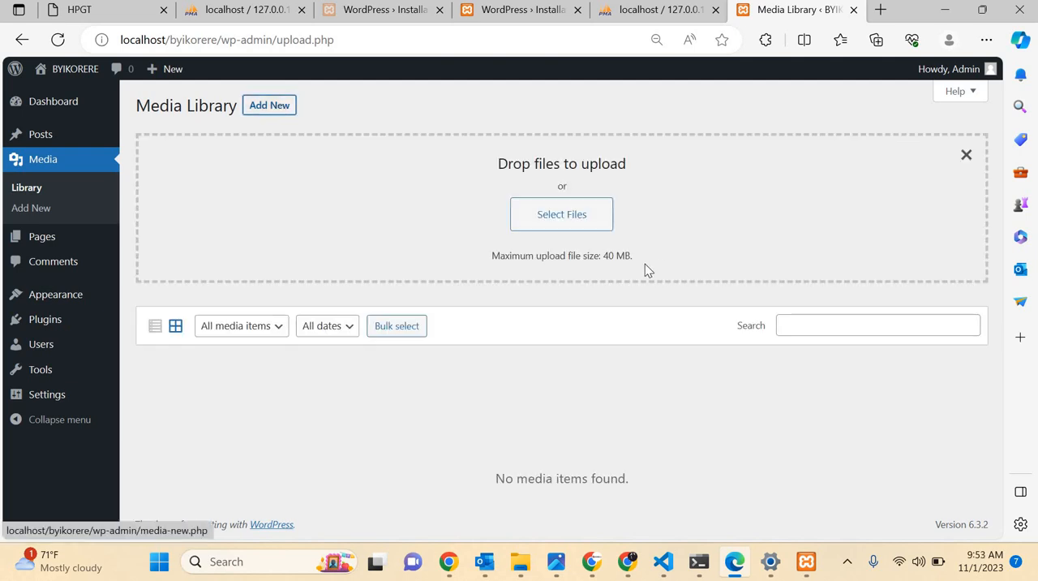
pyautogui.click(556, 219)
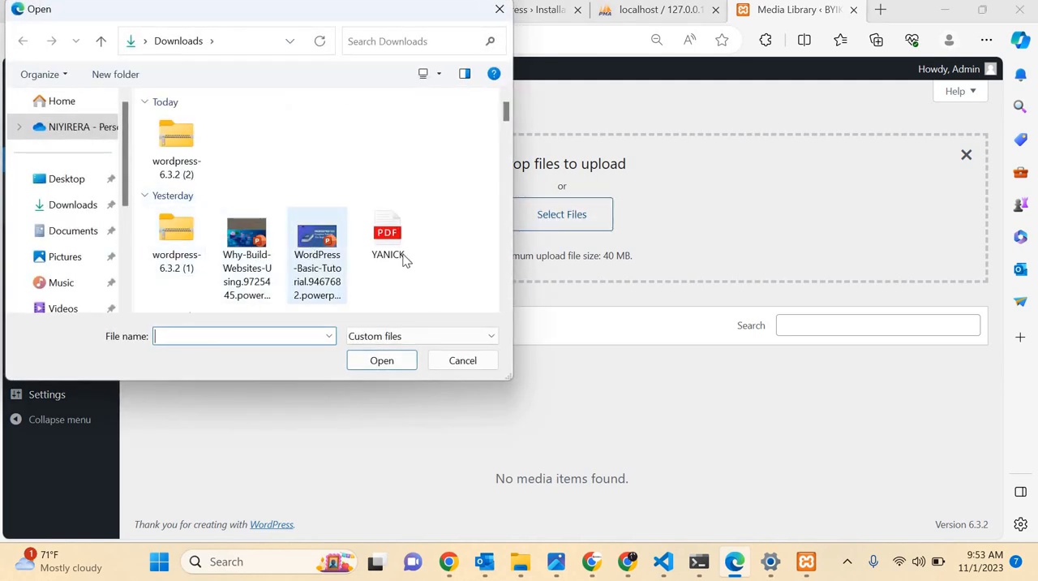
pyautogui.scroll(-3, 406, 260)
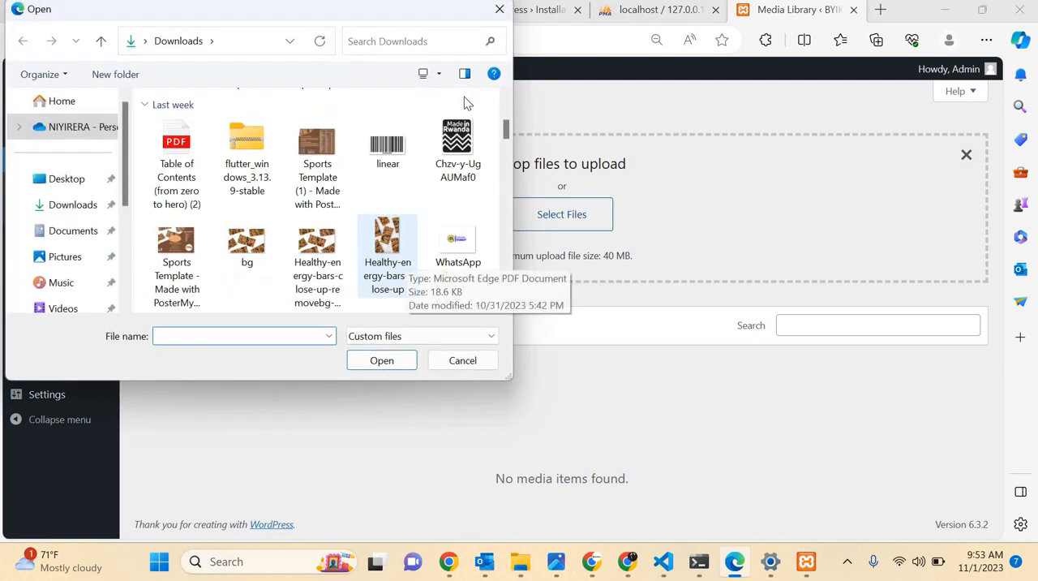
pyautogui.scroll(3, 463, 102)
pyautogui.press('Escape')
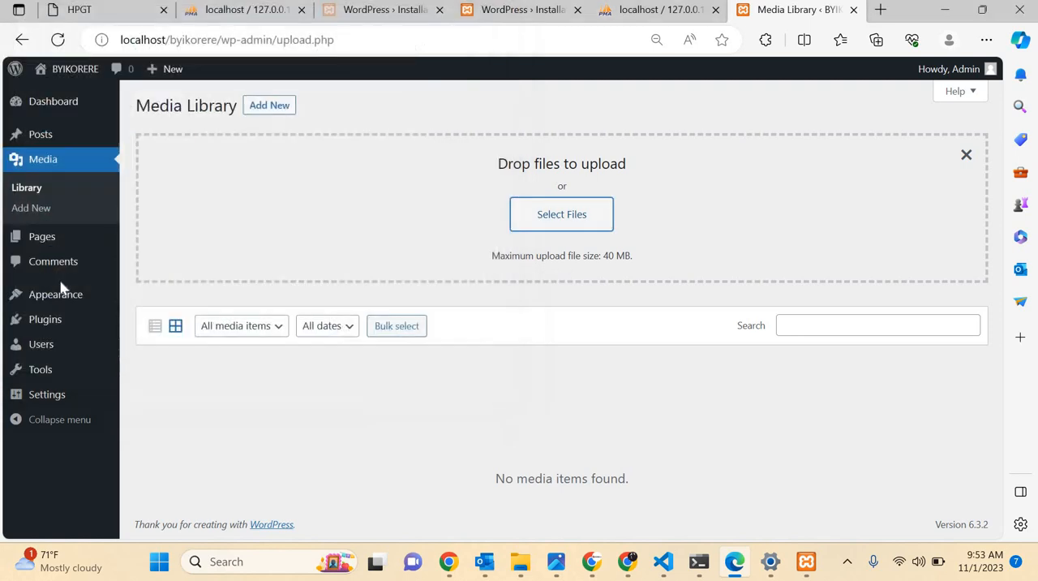
pyautogui.moveTo(54, 246)
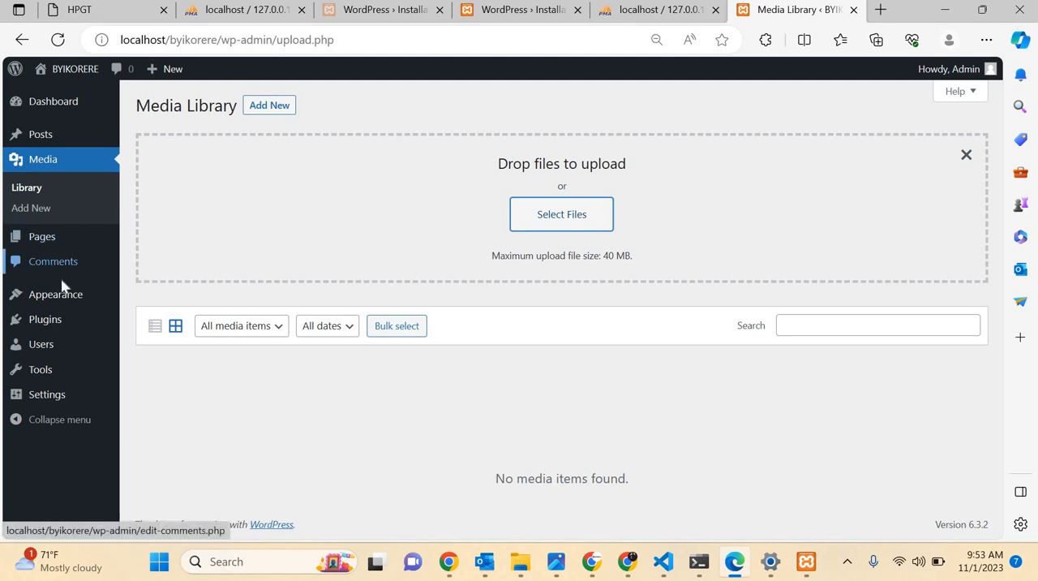
pyautogui.moveTo(58, 301)
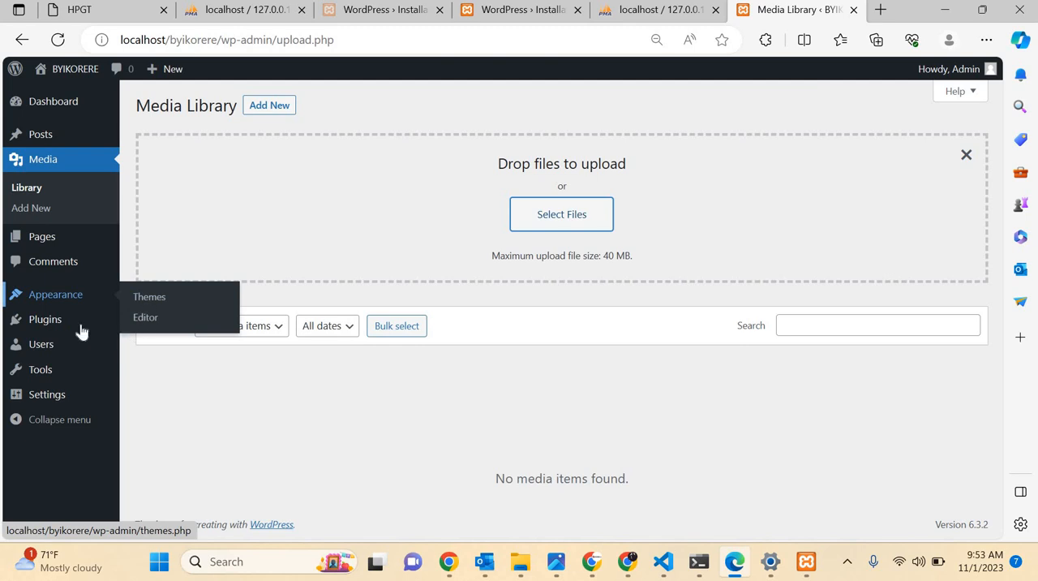
pyautogui.moveTo(104, 326)
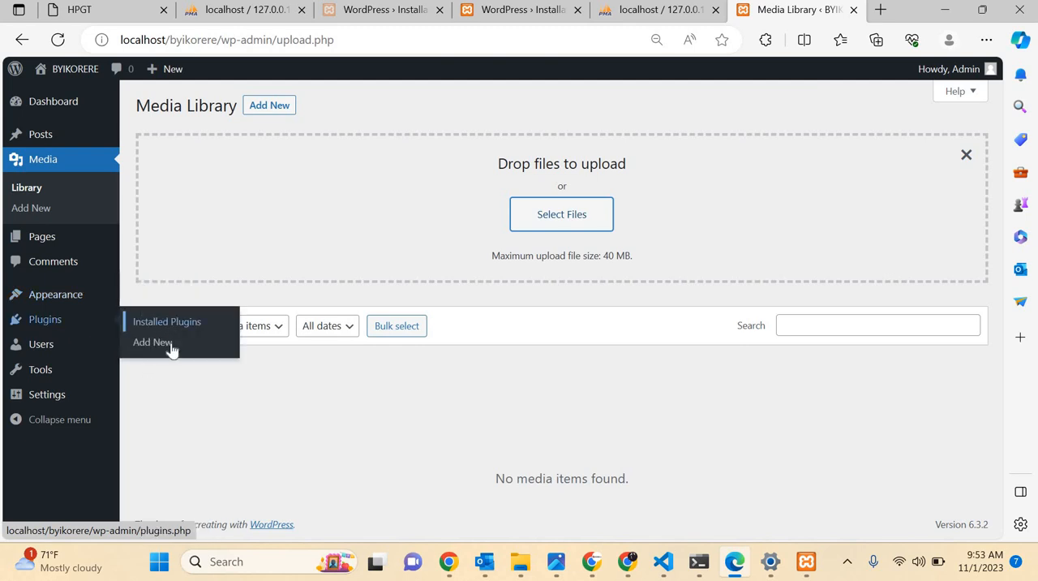
pyautogui.moveTo(43, 349)
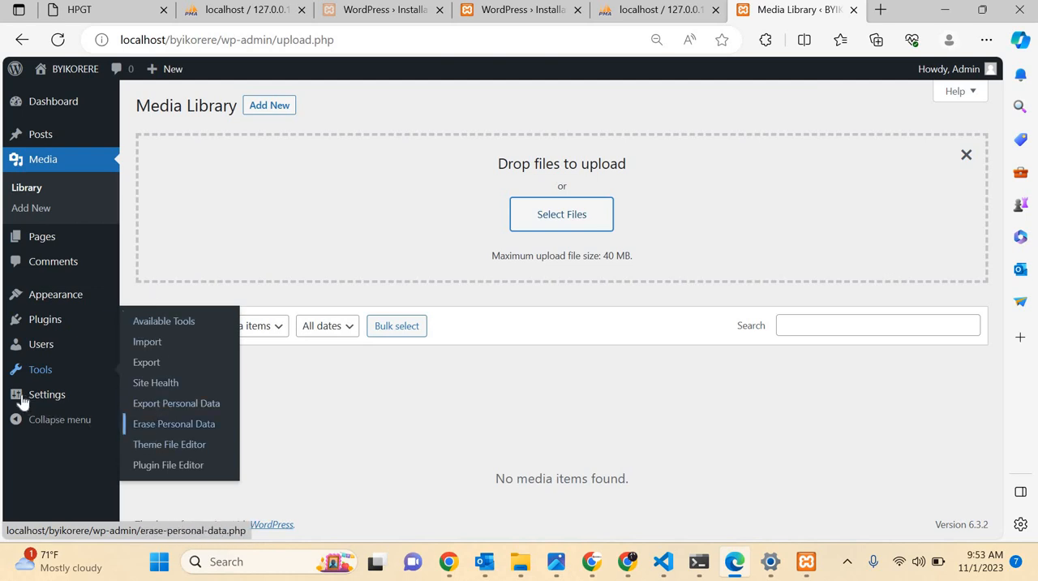
pyautogui.moveTo(20, 395)
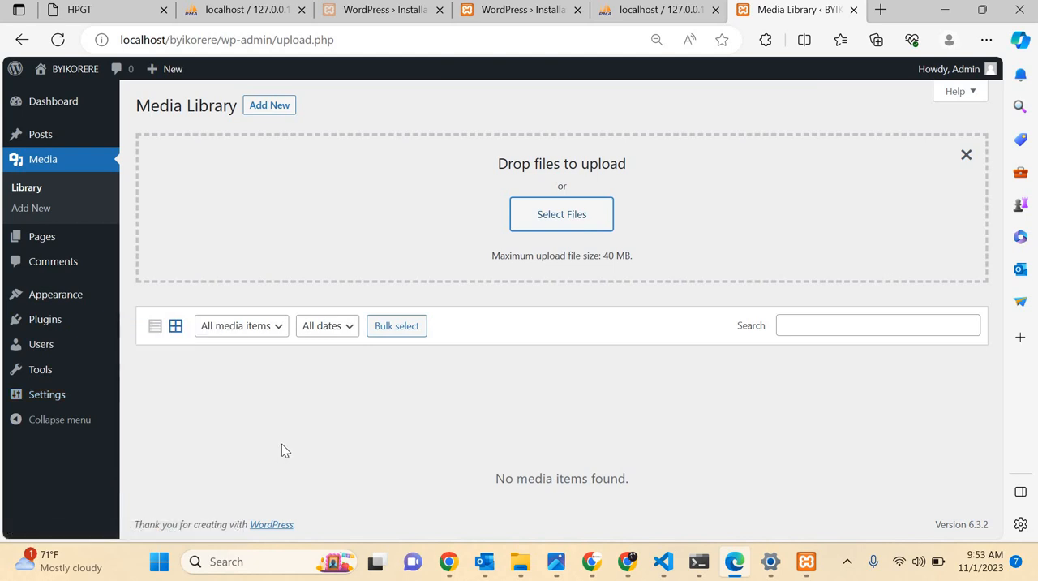
# Return to the dashboard and visit the BYIKORERE site to look over its home page and published posts.
pyautogui.click(50, 103)
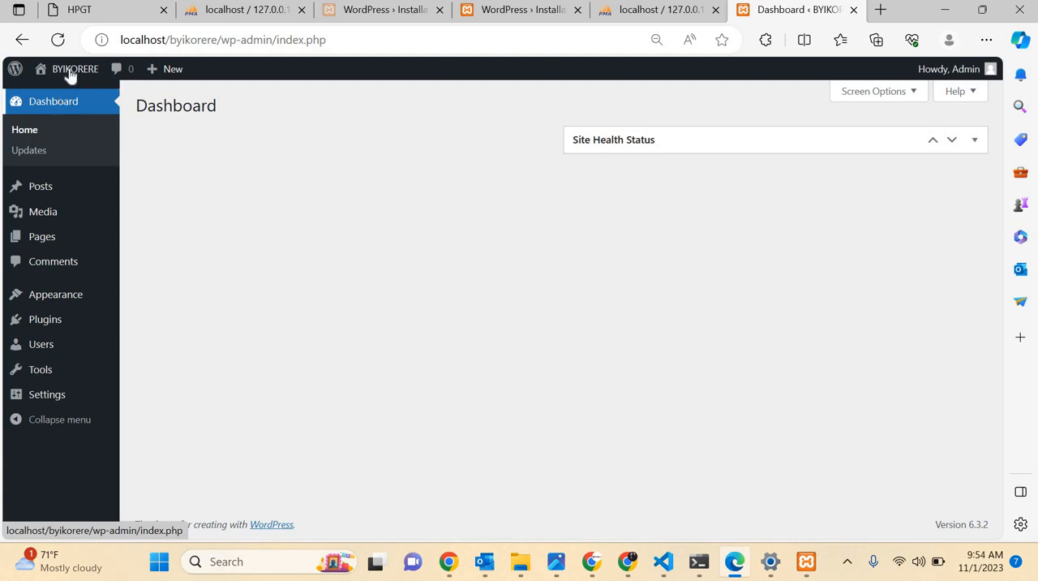
pyautogui.moveTo(63, 72)
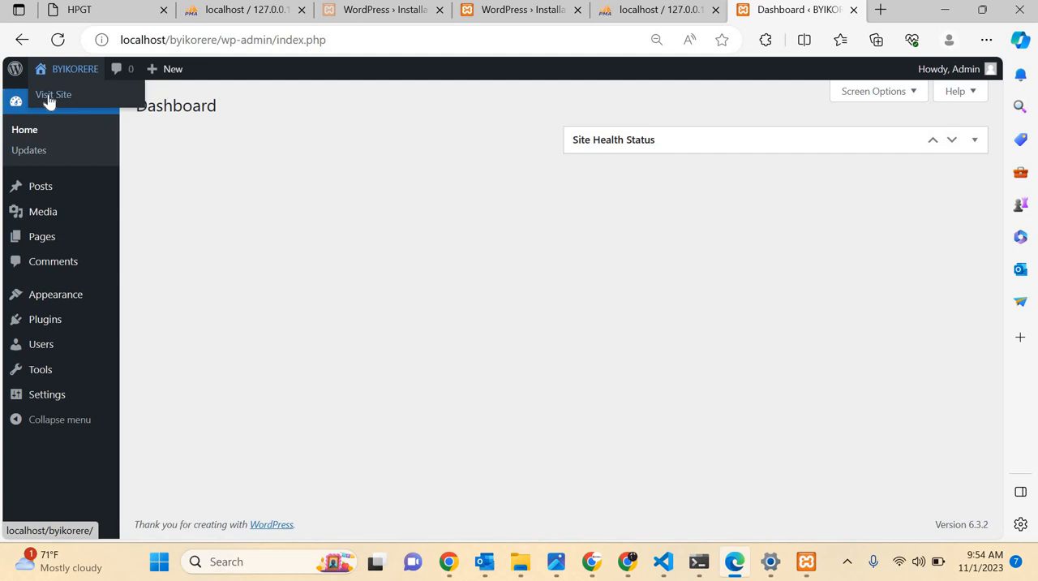
pyautogui.click(49, 96)
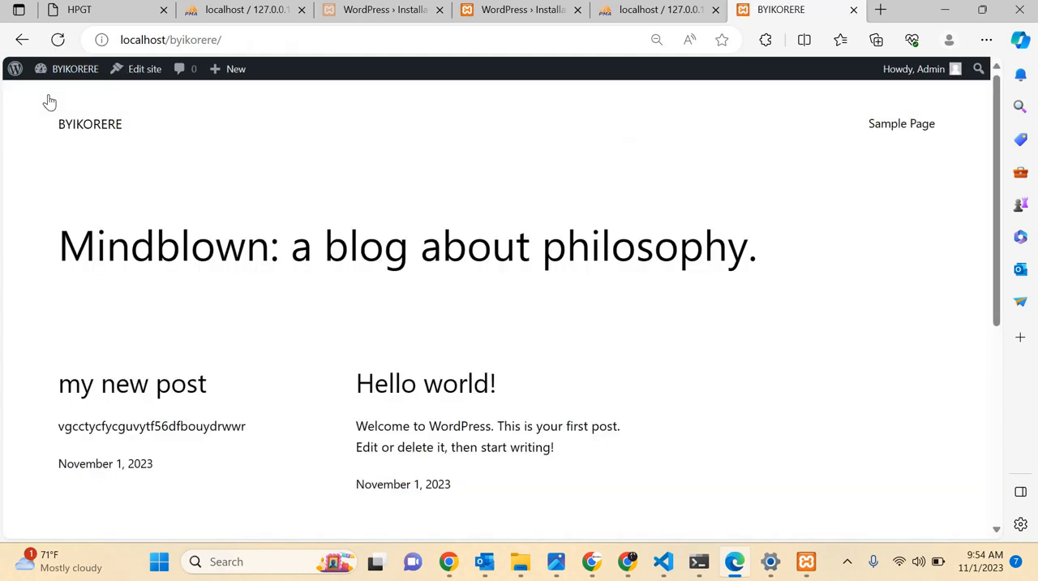
pyautogui.scroll(-10, 477, 341)
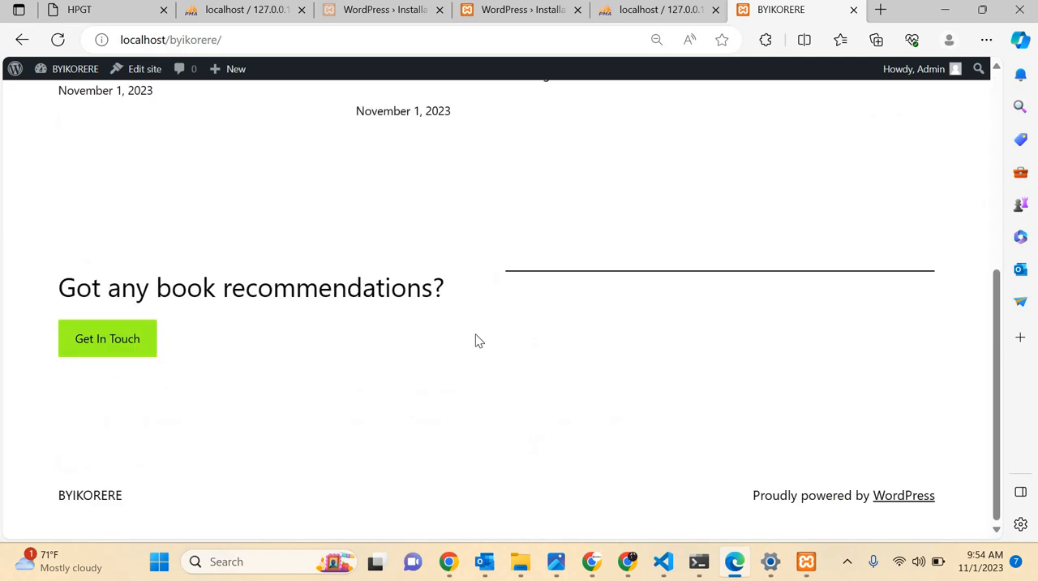
pyautogui.scroll(10, 475, 340)
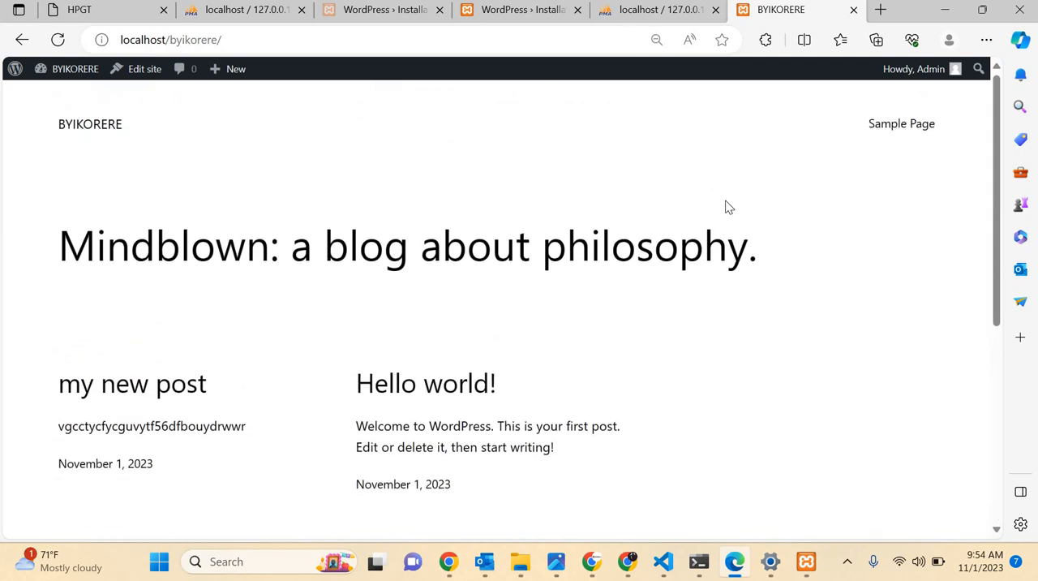
pyautogui.scroll(-10, 726, 207)
pyautogui.scroll(10, 687, 235)
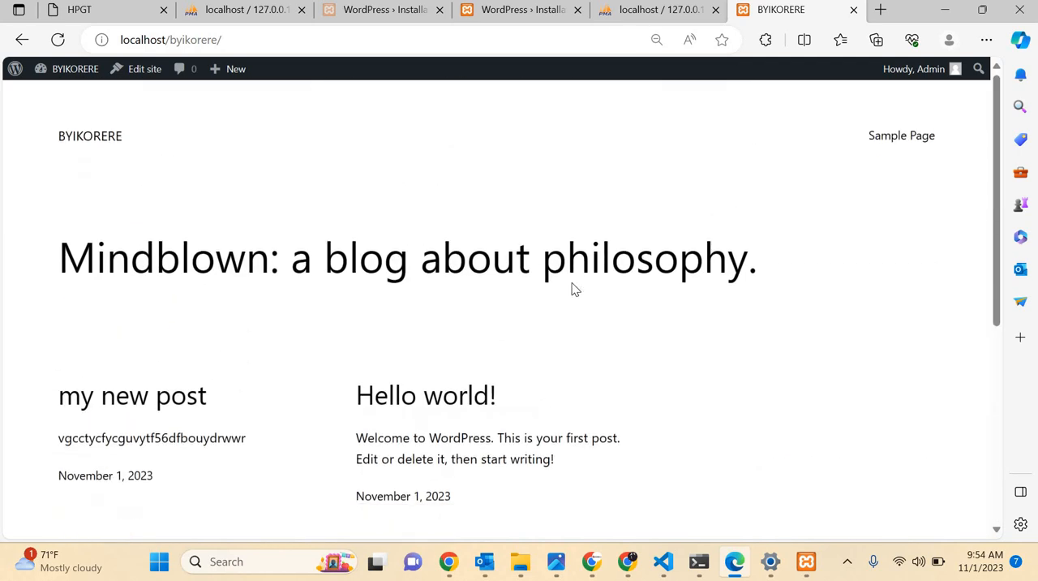
pyautogui.scroll(-10, 572, 287)
pyautogui.scroll(10, 573, 287)
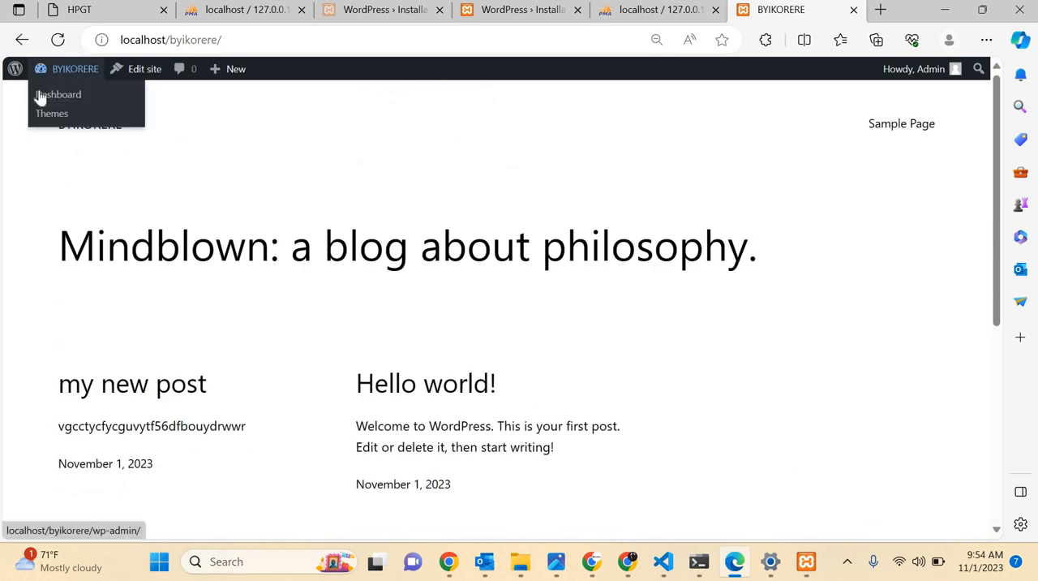
# Open the About WordPress page and read through its version 6.3.2 release information.
pyautogui.moveTo(14, 70)
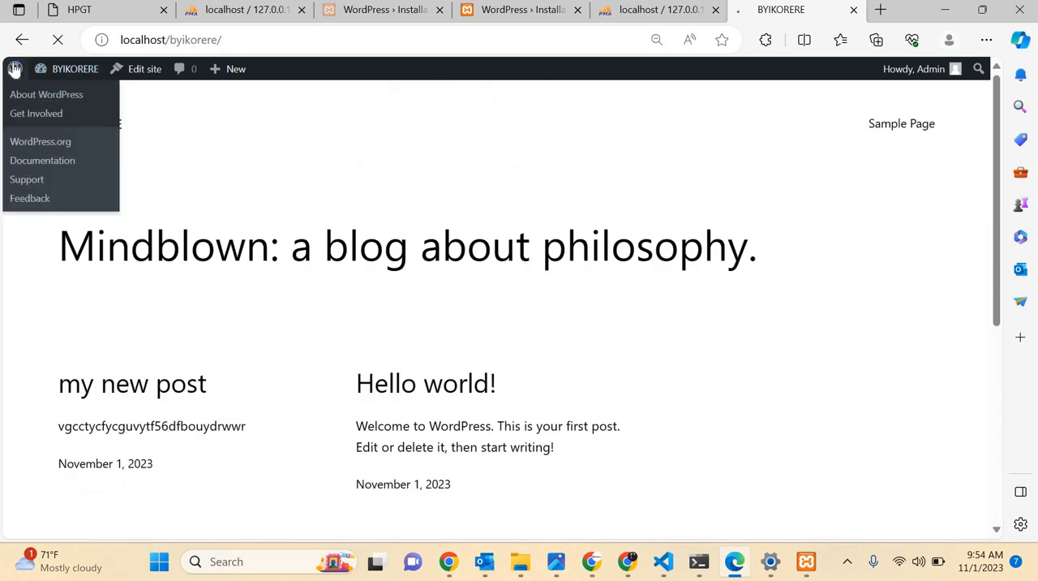
pyautogui.scroll(-8, 375, 505)
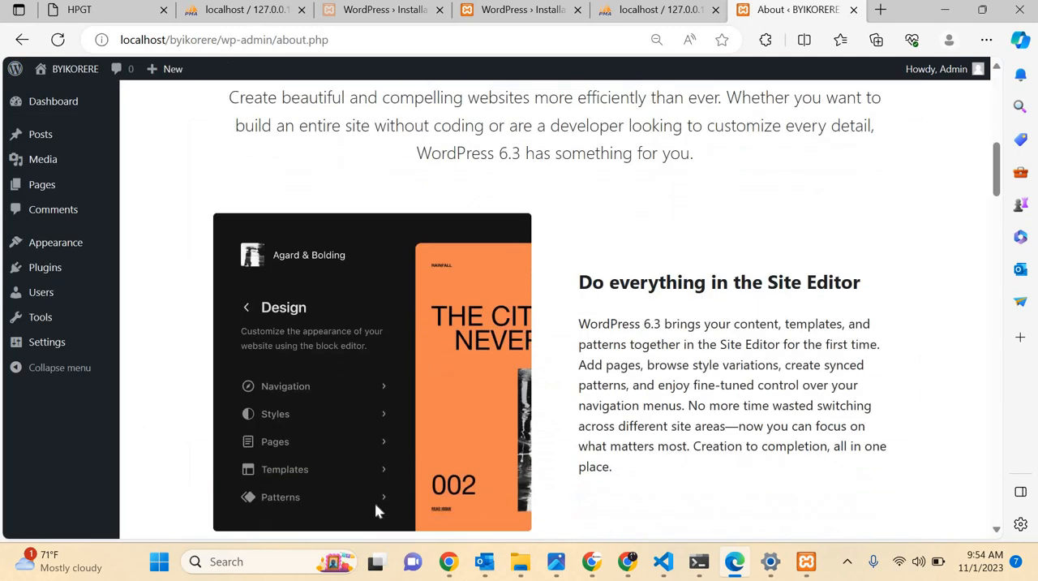
pyautogui.scroll(8, 376, 505)
pyautogui.scroll(-6, 375, 505)
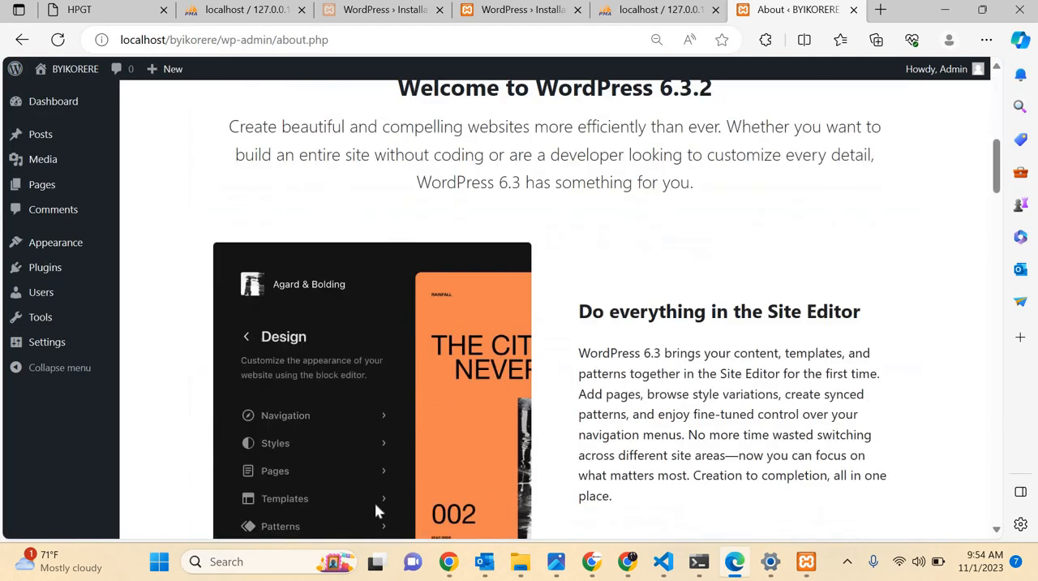
pyautogui.scroll(6, 375, 504)
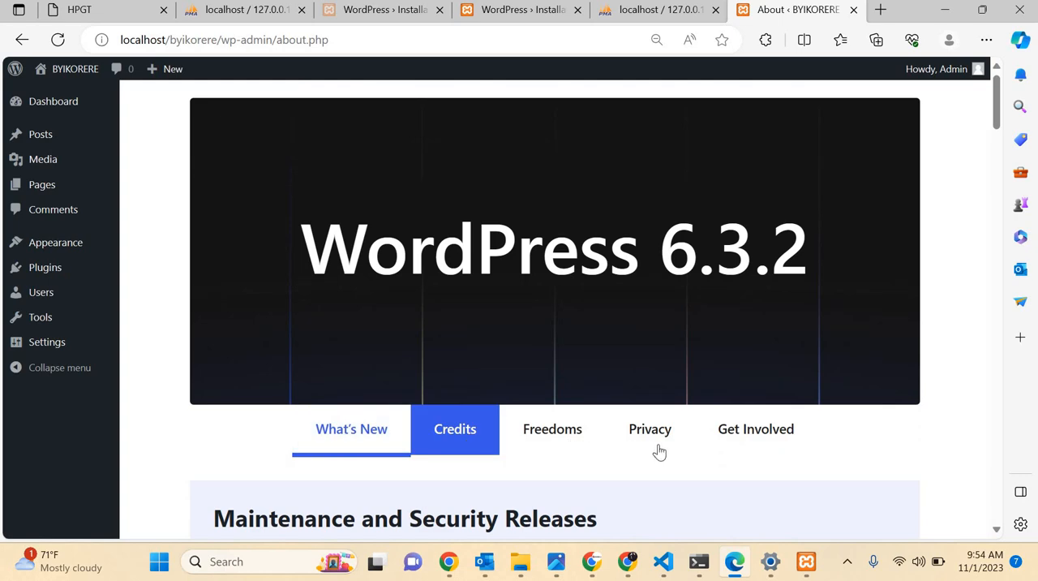
pyautogui.scroll(-10, 740, 459)
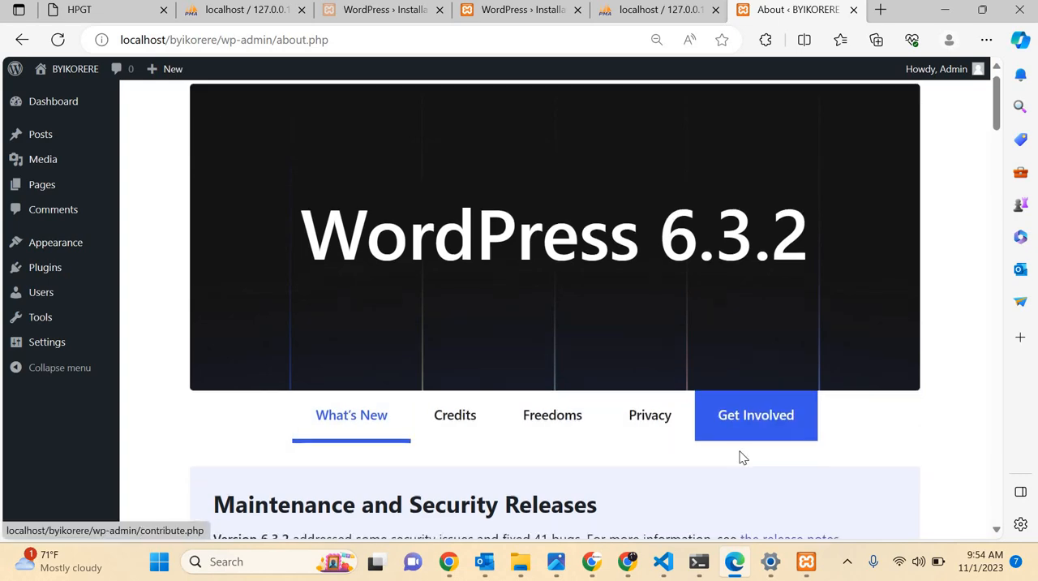
pyautogui.scroll(-10, 741, 458)
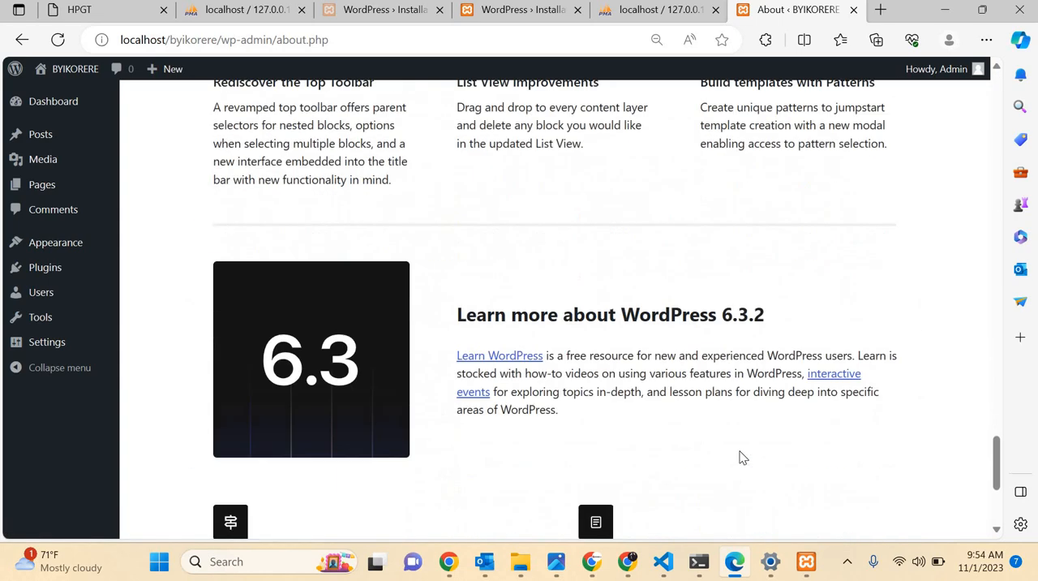
pyautogui.scroll(12, 740, 458)
pyautogui.scroll(10, 740, 459)
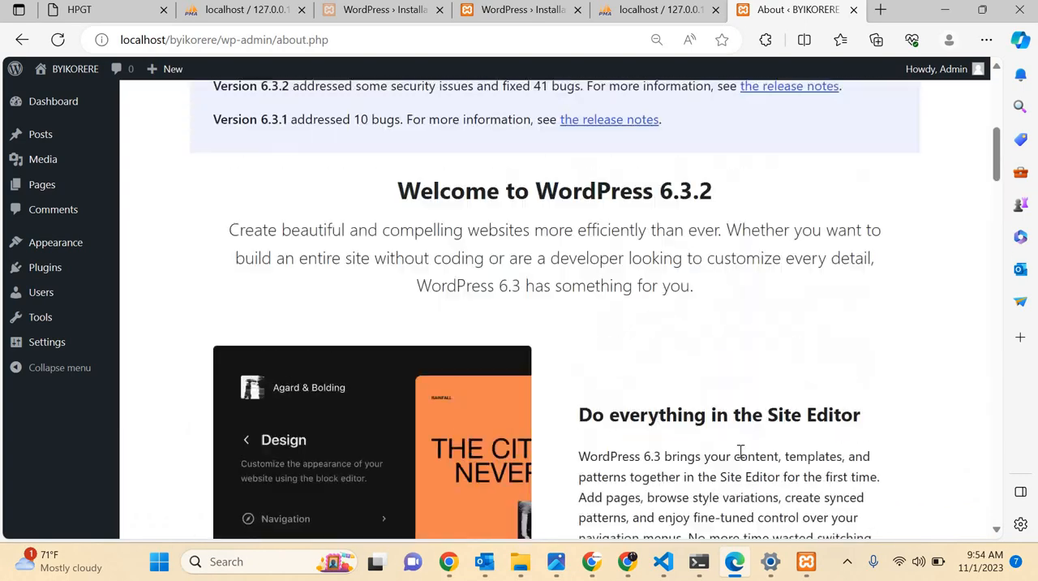
pyautogui.scroll(-8, 740, 458)
pyautogui.scroll(4, 740, 458)
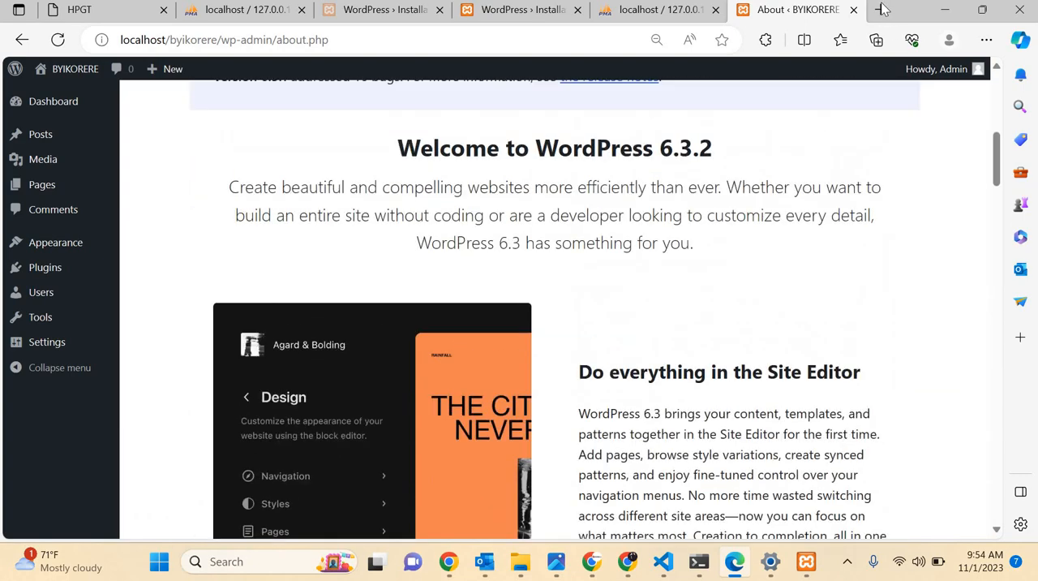
# Open a new browser tab and enter bravete as the address or search text.
pyautogui.click(883, 8)
pyautogui.write('by')
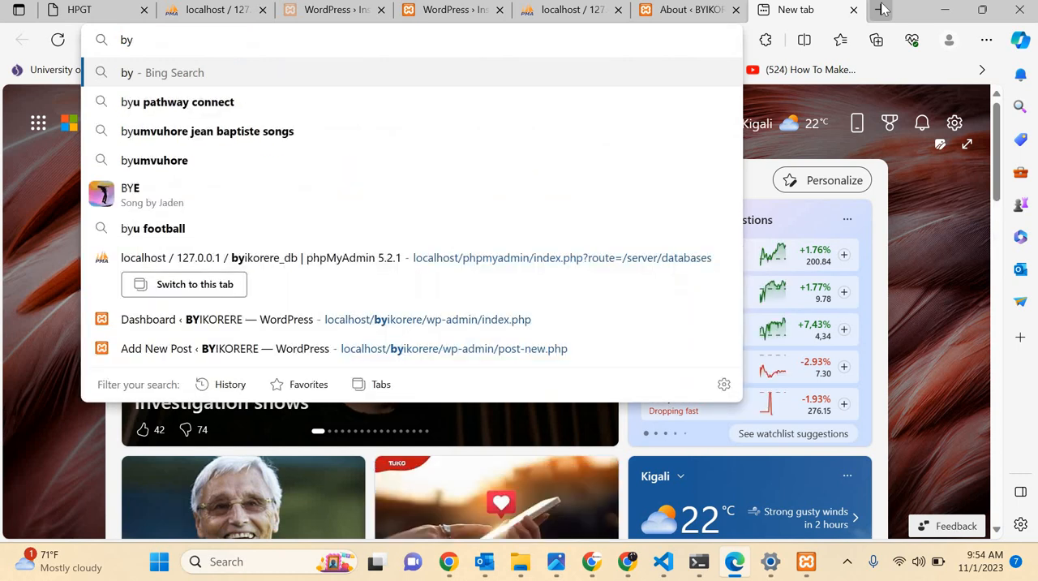
pyautogui.press('BackSpace')
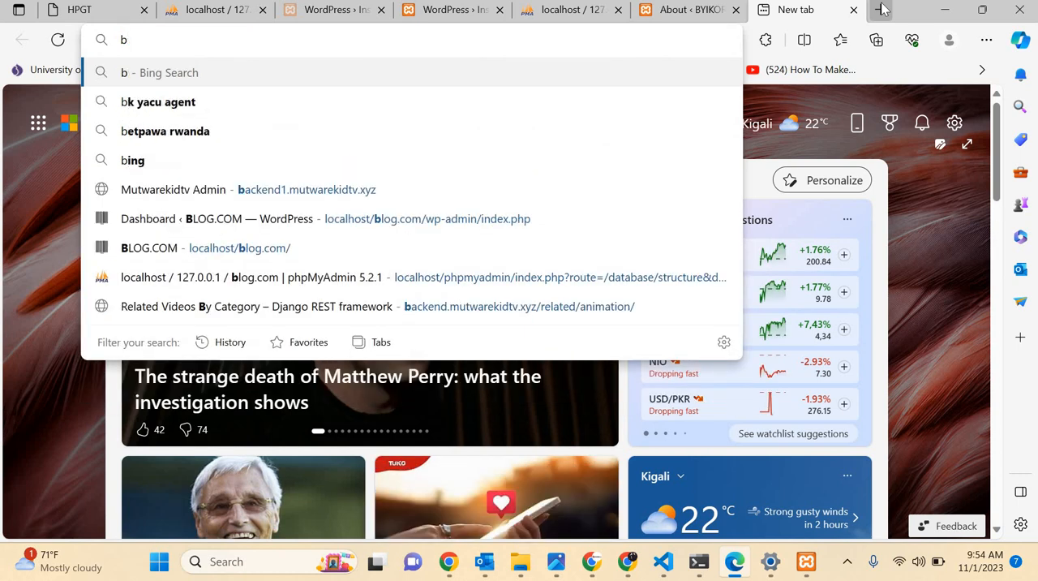
pyautogui.write('rav')
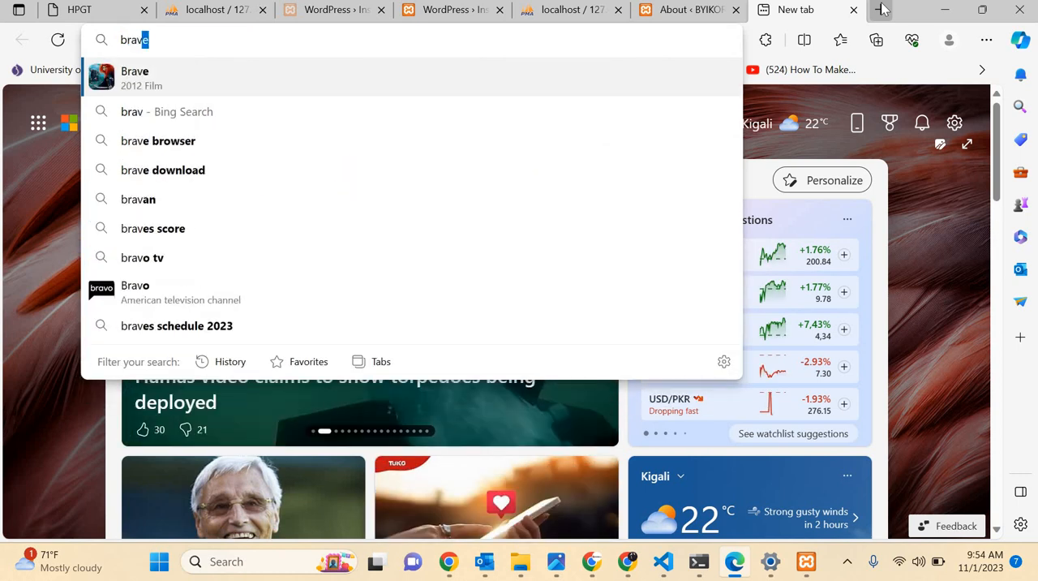
pyautogui.write('ete')
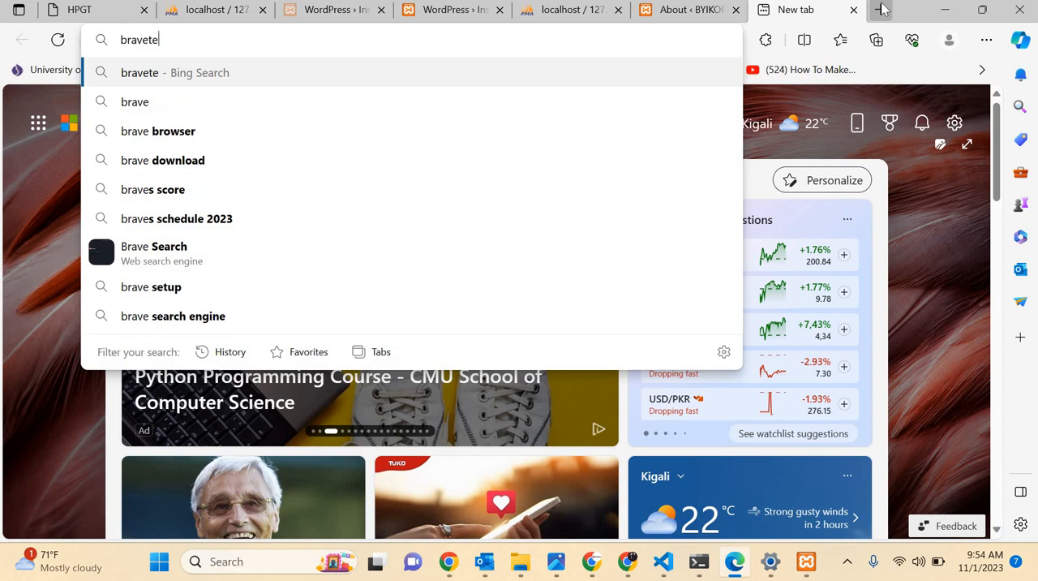